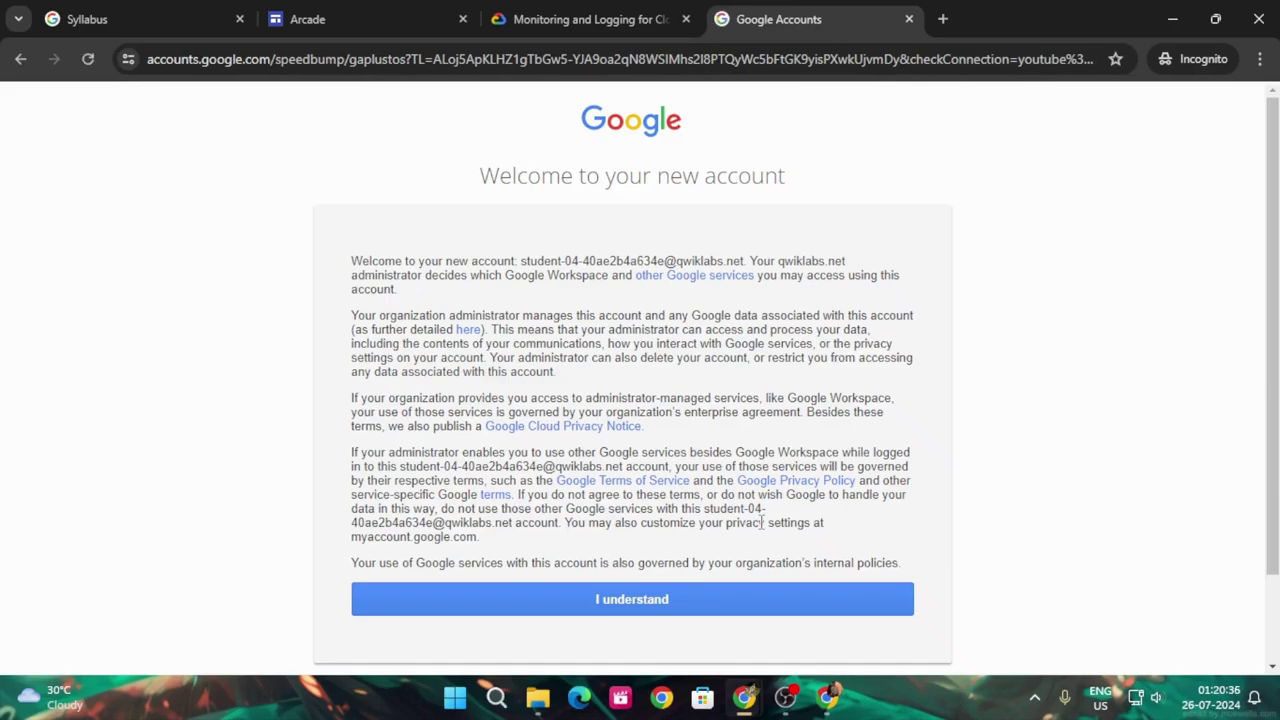
Accept the new account notice and copy the product name Cloud Functions from the Task 1 lab instructions
{"action": "left_click", "coordinate": [728, 605]}
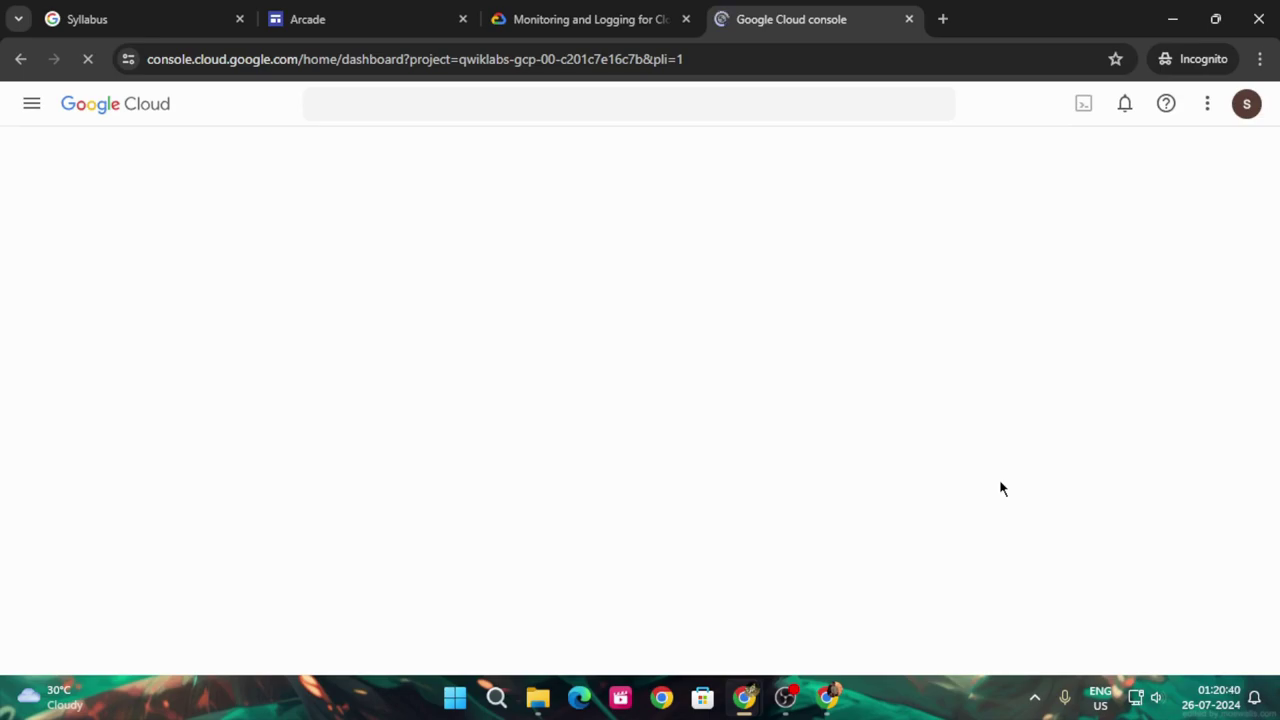
{"action": "left_click", "coordinate": [551, 12]}
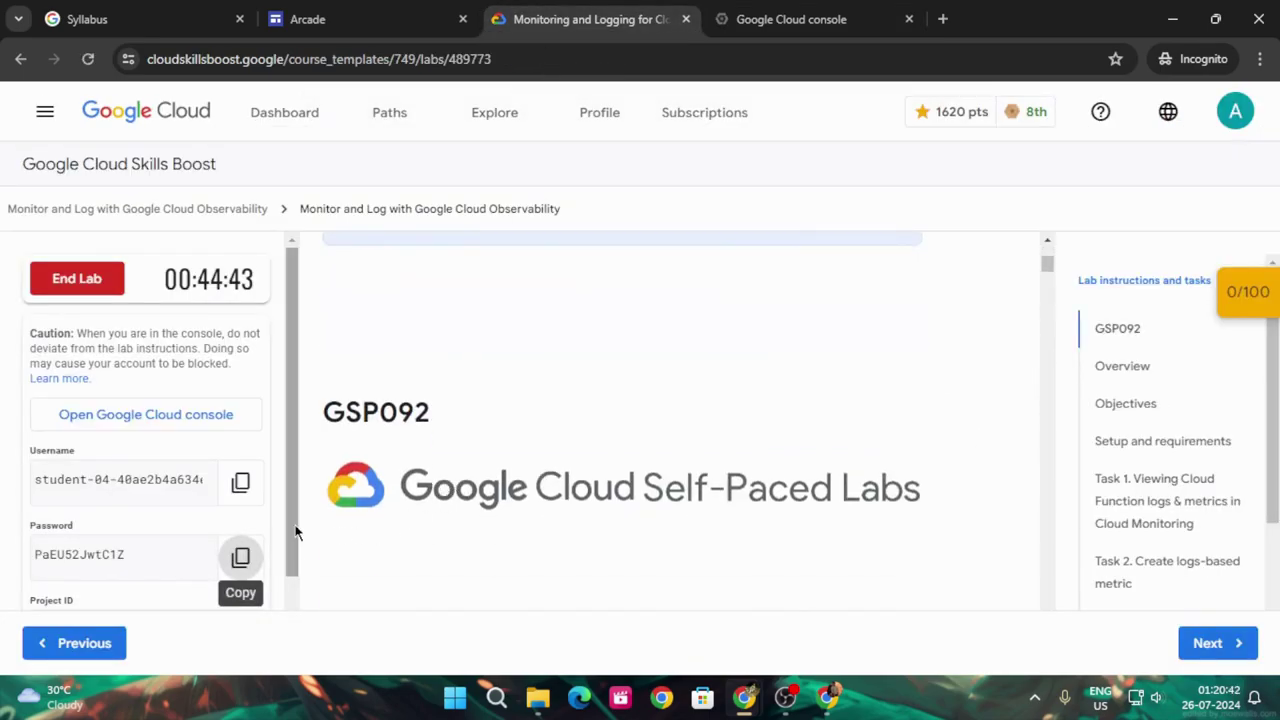
{"action": "scroll", "coordinate": [613, 494], "scroll_direction": "down", "scroll_amount": 15}
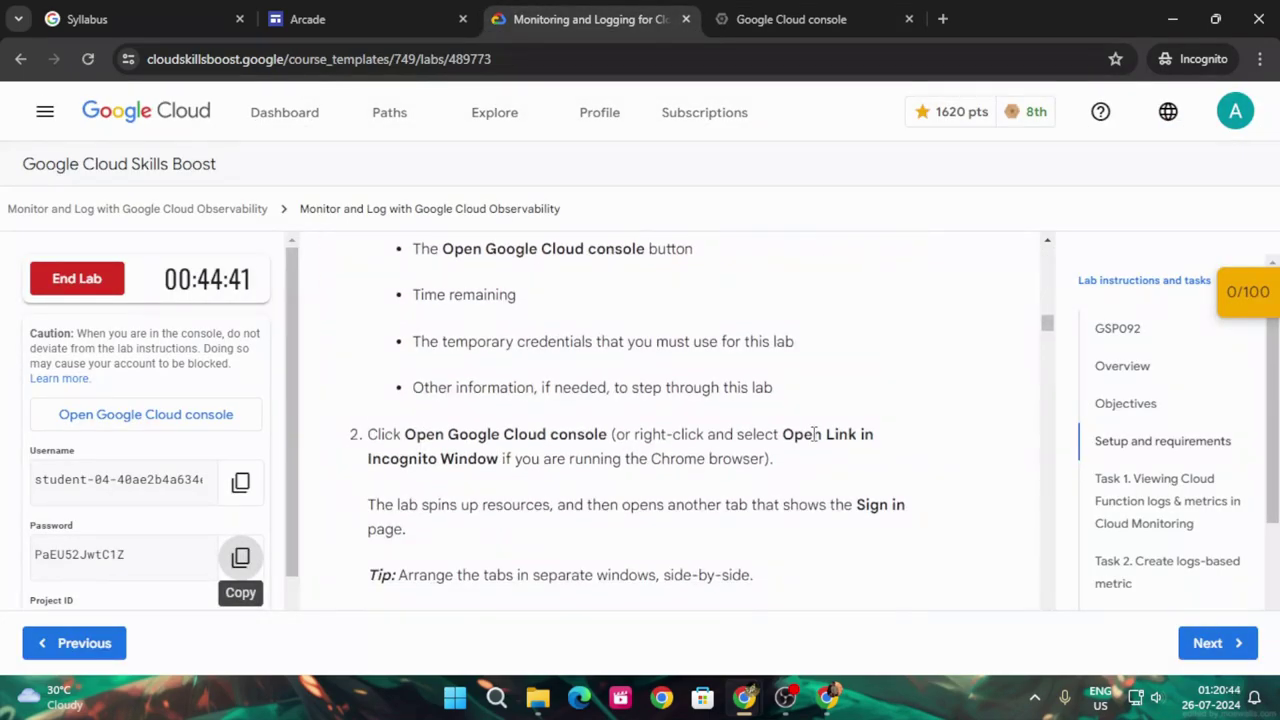
{"action": "scroll", "coordinate": [814, 437], "scroll_direction": "down", "scroll_amount": 15}
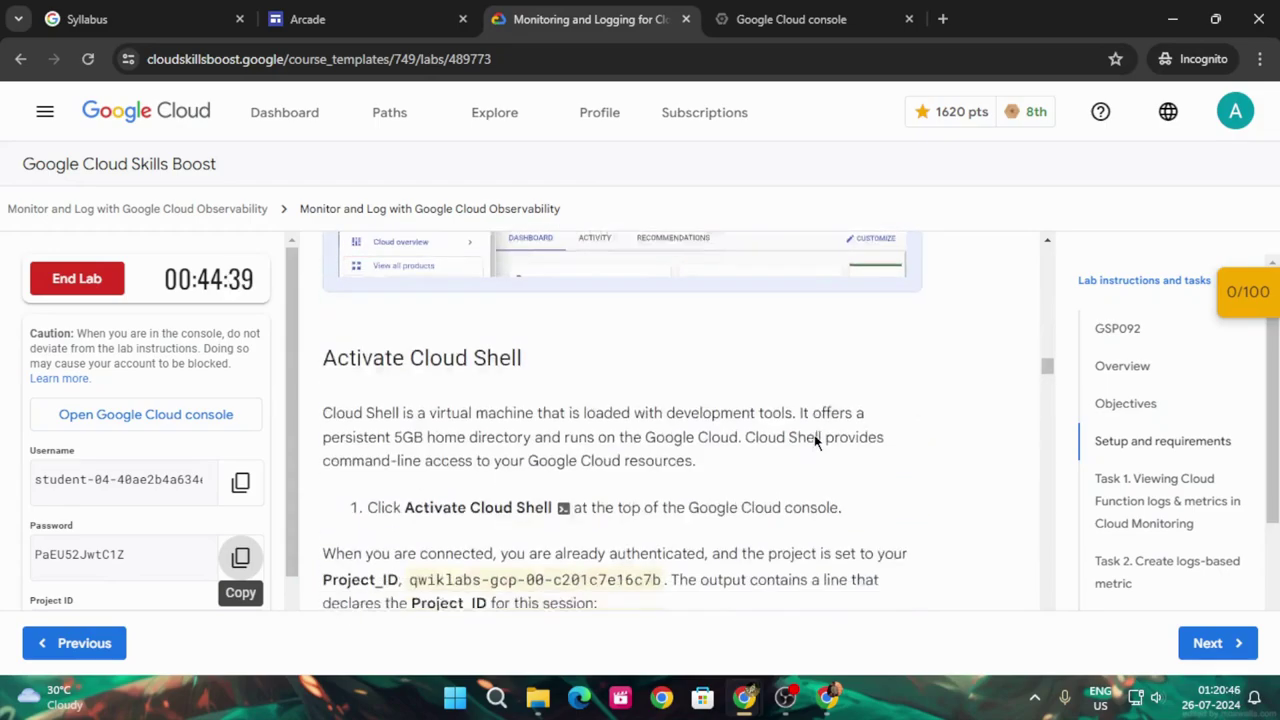
{"action": "scroll", "coordinate": [816, 441], "scroll_direction": "down", "scroll_amount": 15}
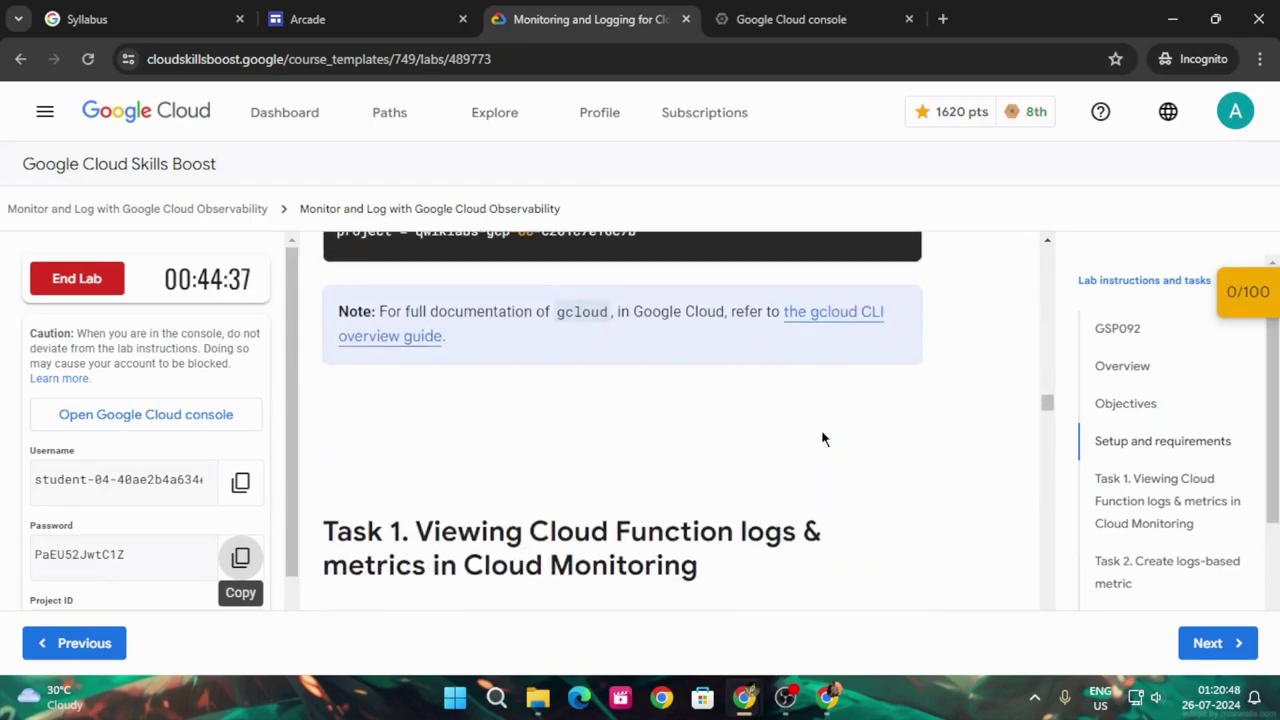
{"action": "scroll", "coordinate": [823, 438], "scroll_direction": "down", "scroll_amount": 5}
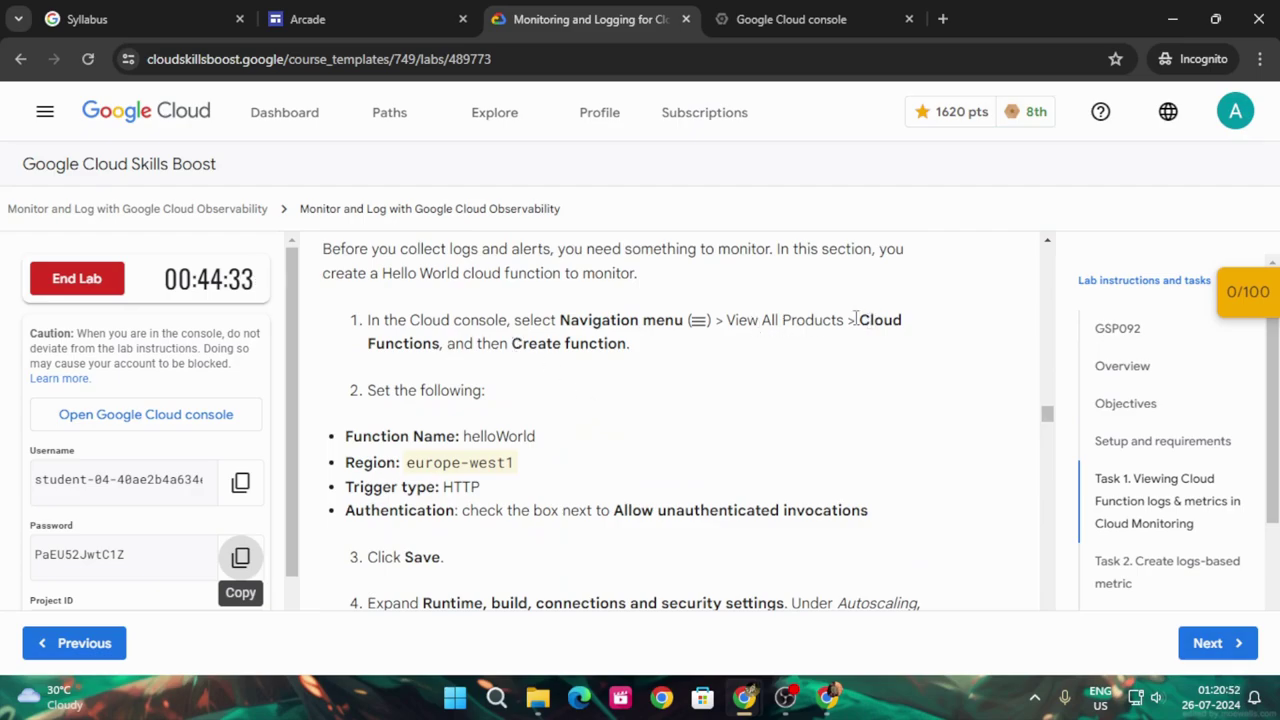
{"action": "left_click_drag", "start_coordinate": [856, 319], "coordinate": [441, 344]}
{"action": "key", "text": "ctrl+c"}
Agree to the Google Cloud Platform Terms of Service in the console's welcome dialog and continue
{"action": "left_click", "coordinate": [795, 19]}
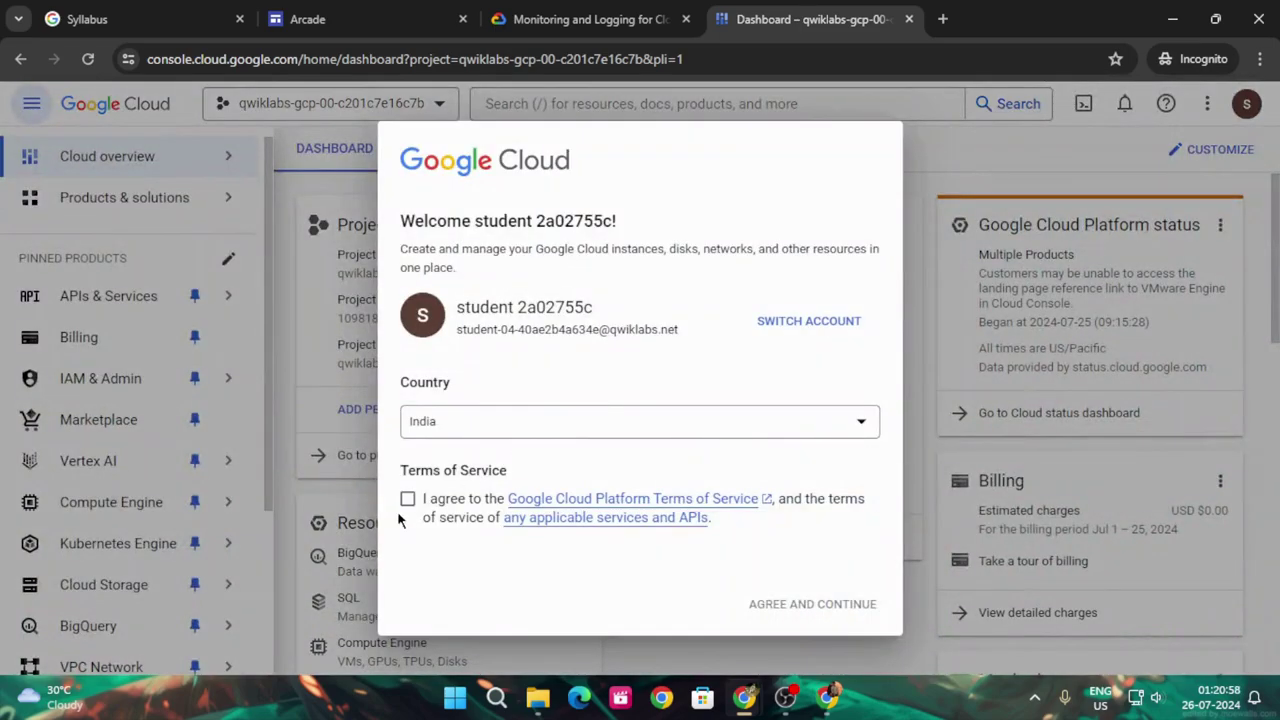
{"action": "left_click", "coordinate": [407, 498]}
{"action": "left_click", "coordinate": [838, 618]}
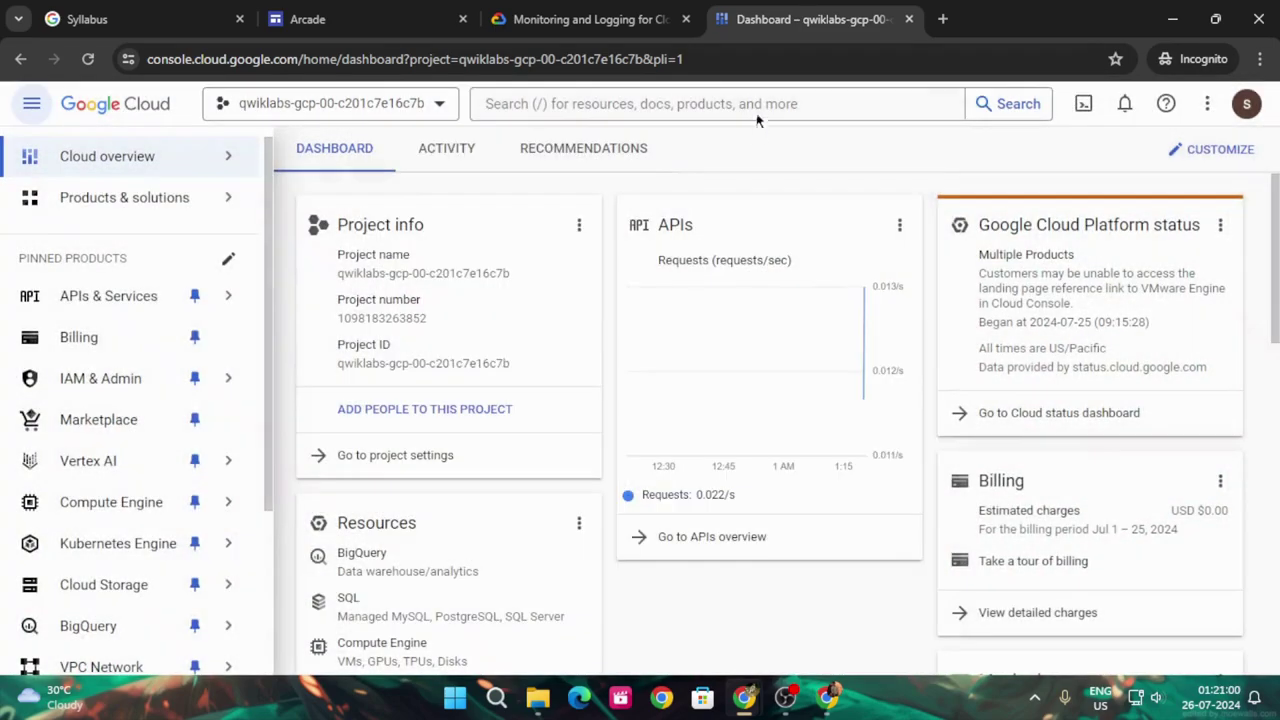
Search the Google Cloud console for Cloud Functions and open that product's page
{"action": "left_click", "coordinate": [729, 103]}
{"action": "key", "text": "ctrl+v"}
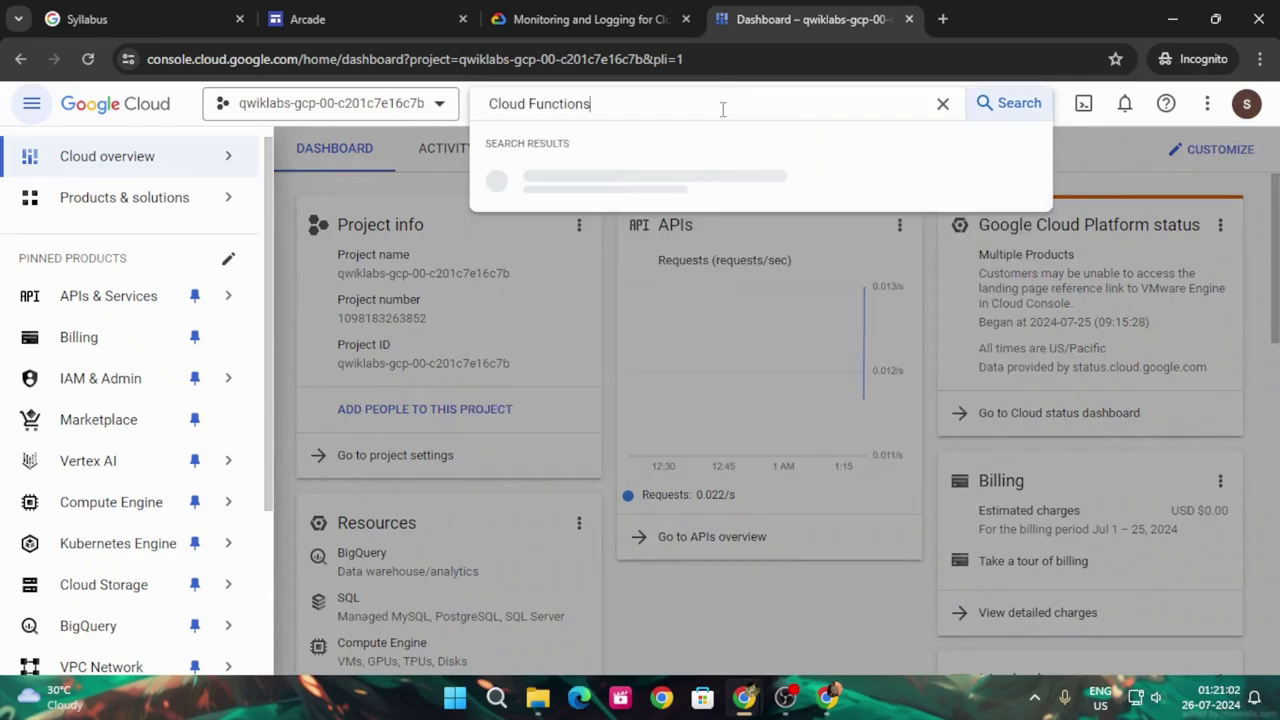
{"action": "key", "text": "Return"}
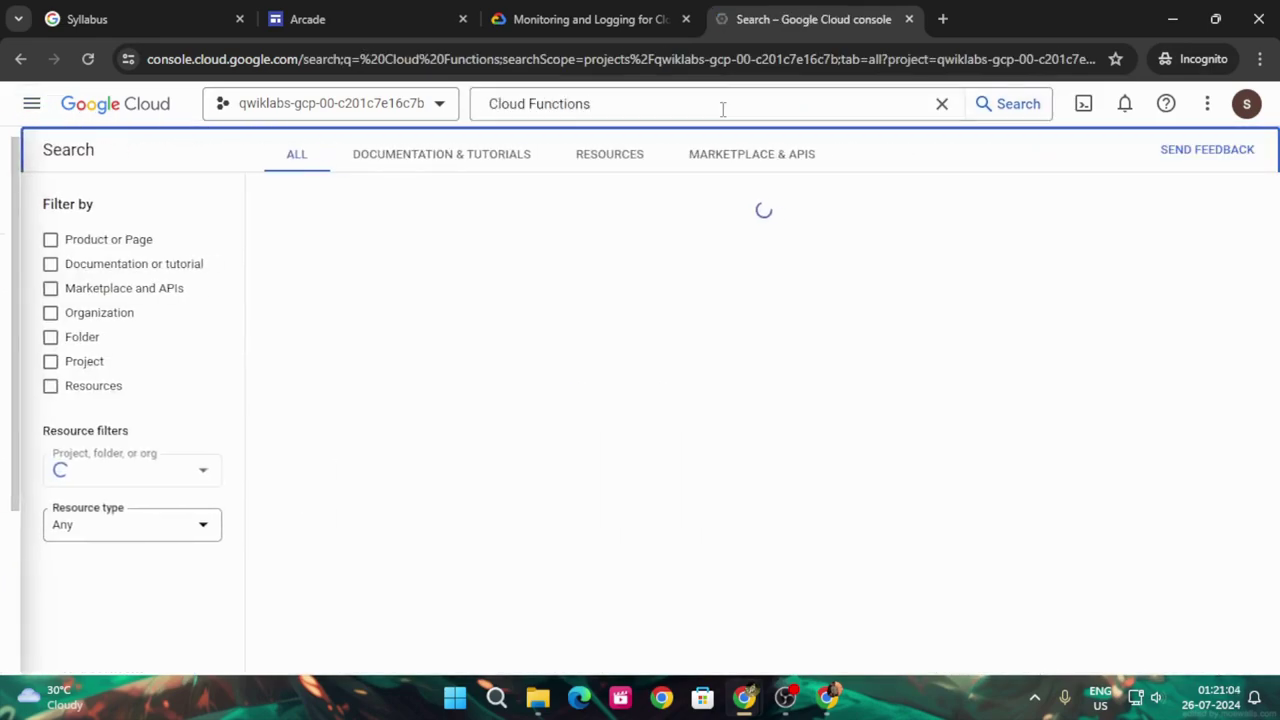
{"action": "left_click", "coordinate": [325, 270]}
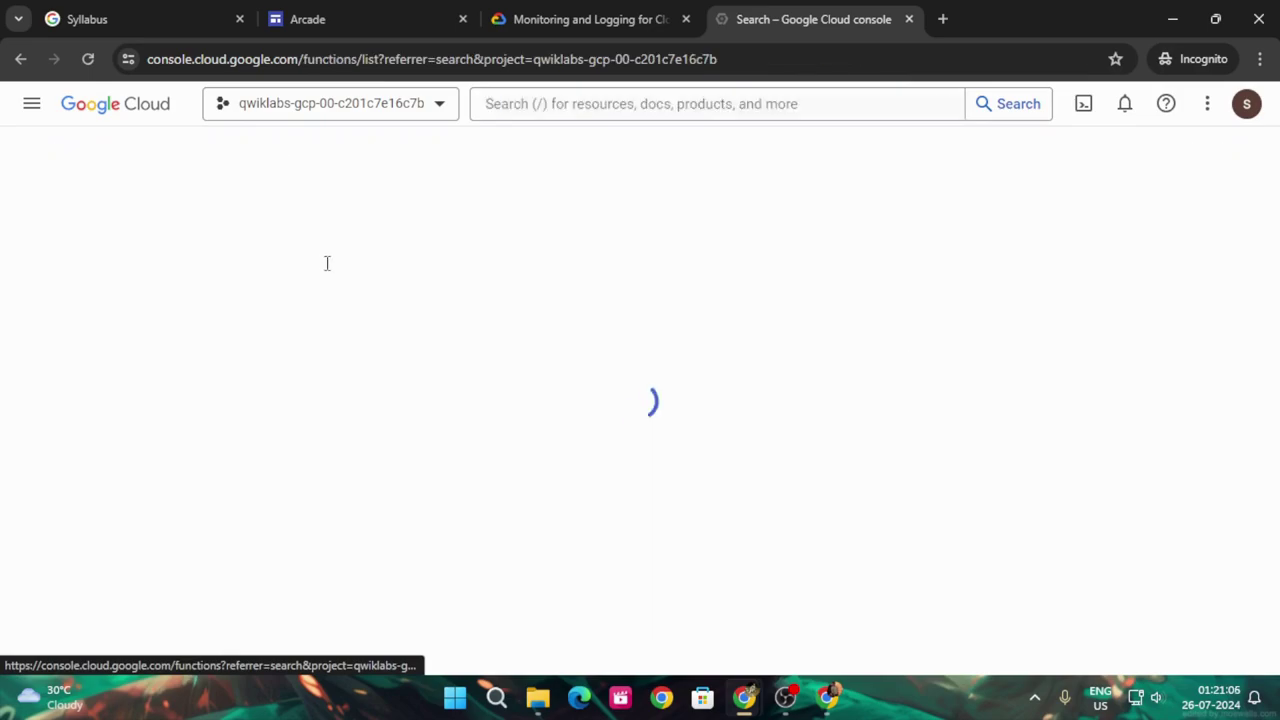
Copy the function name from the lab instructions, start creating a function and name it helloWorld
{"action": "left_click", "coordinate": [570, 14]}
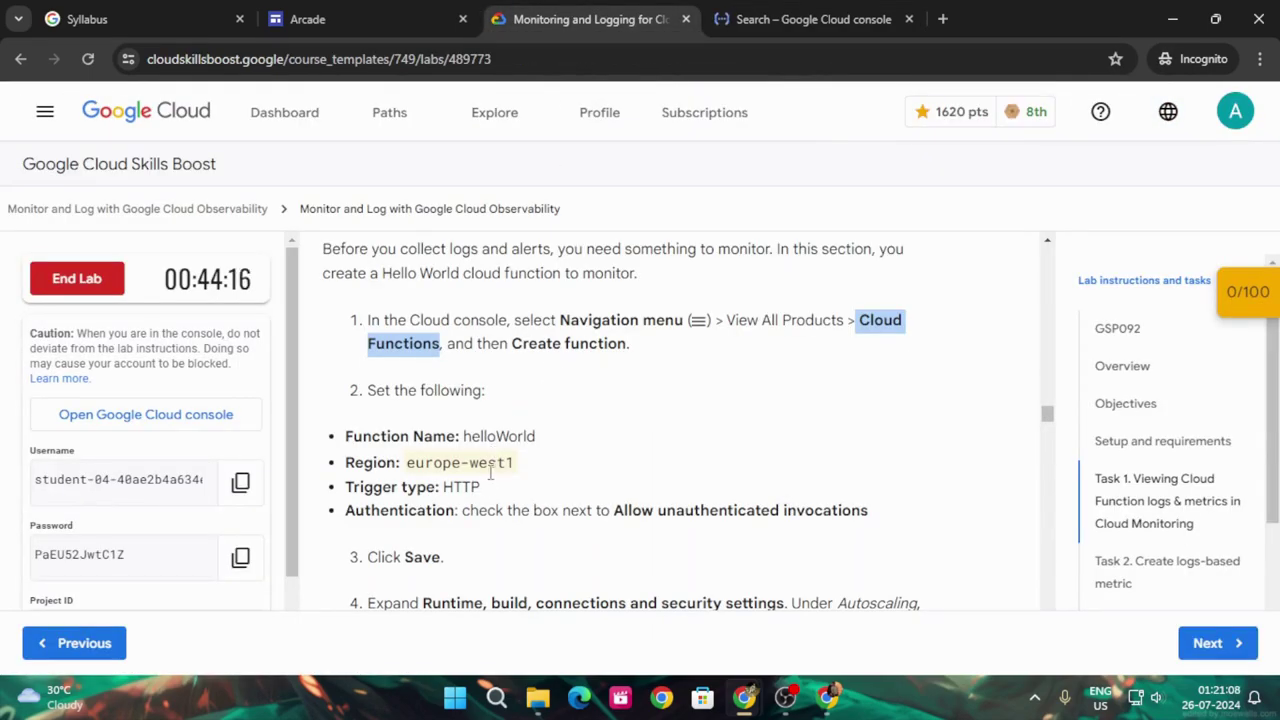
{"action": "left_click_drag", "start_coordinate": [465, 437], "coordinate": [543, 445]}
{"action": "key", "text": "ctrl+c"}
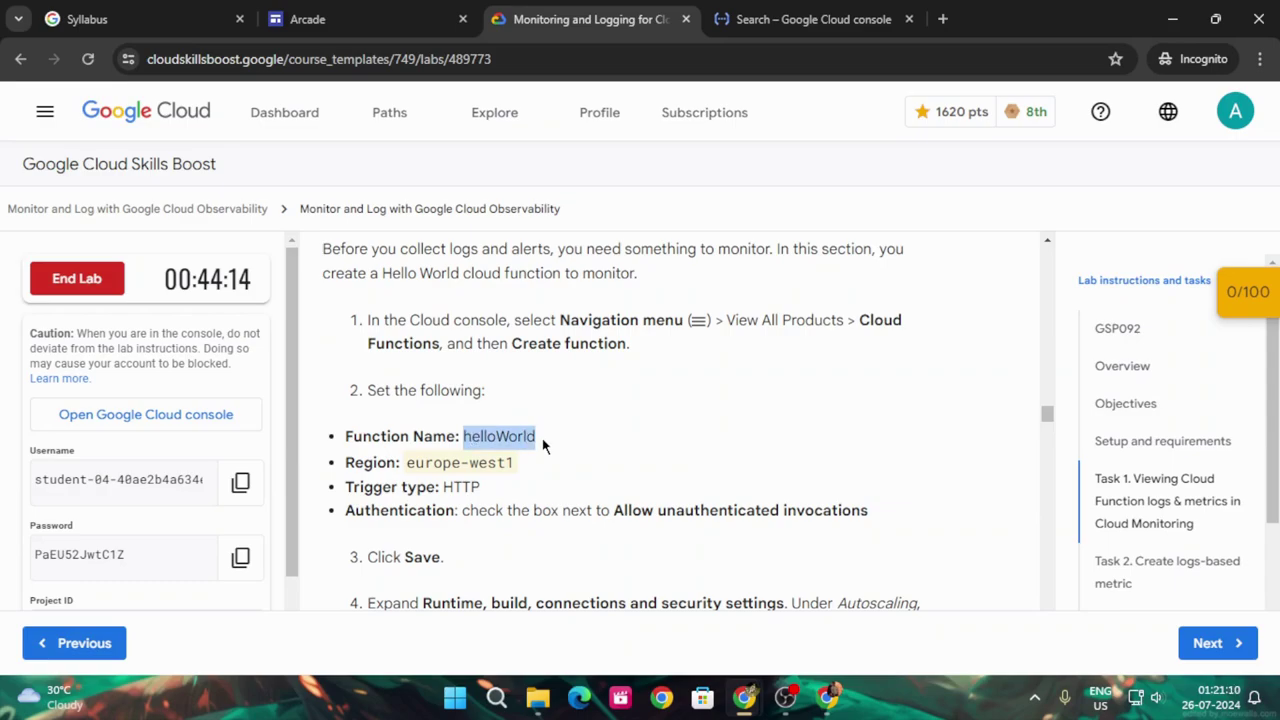
{"action": "left_click", "coordinate": [780, 12]}
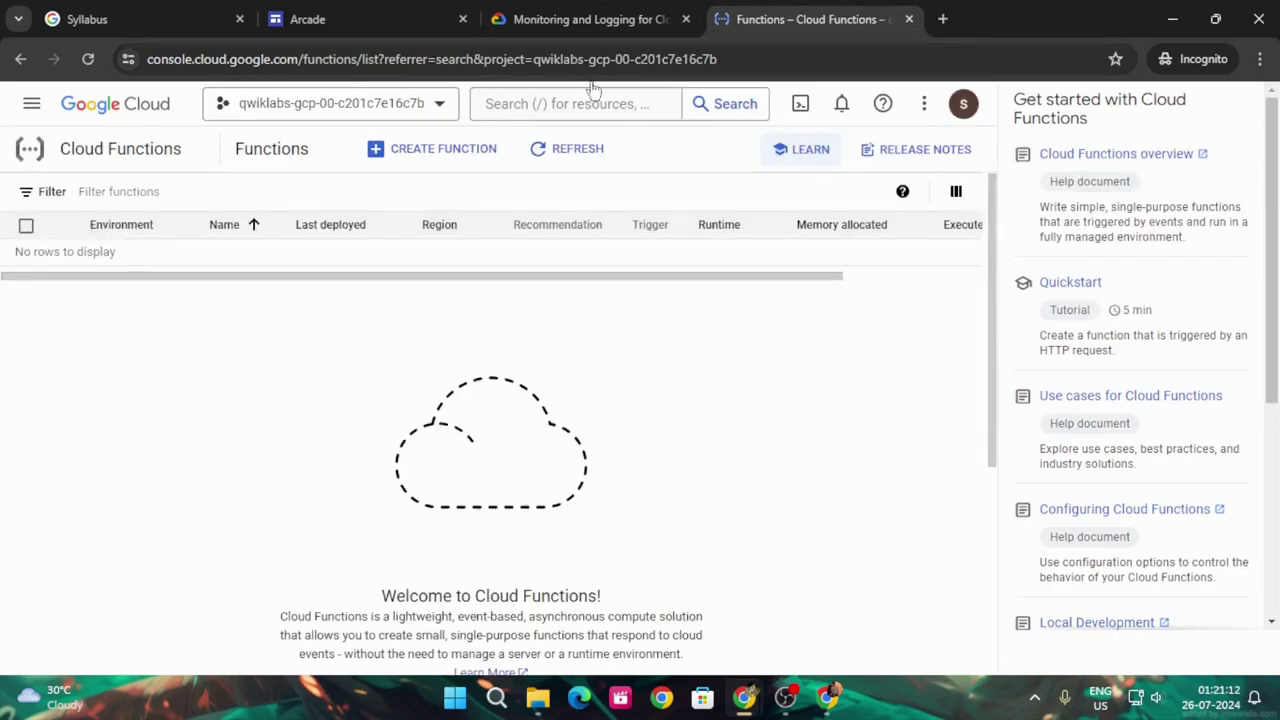
{"action": "left_click", "coordinate": [446, 149]}
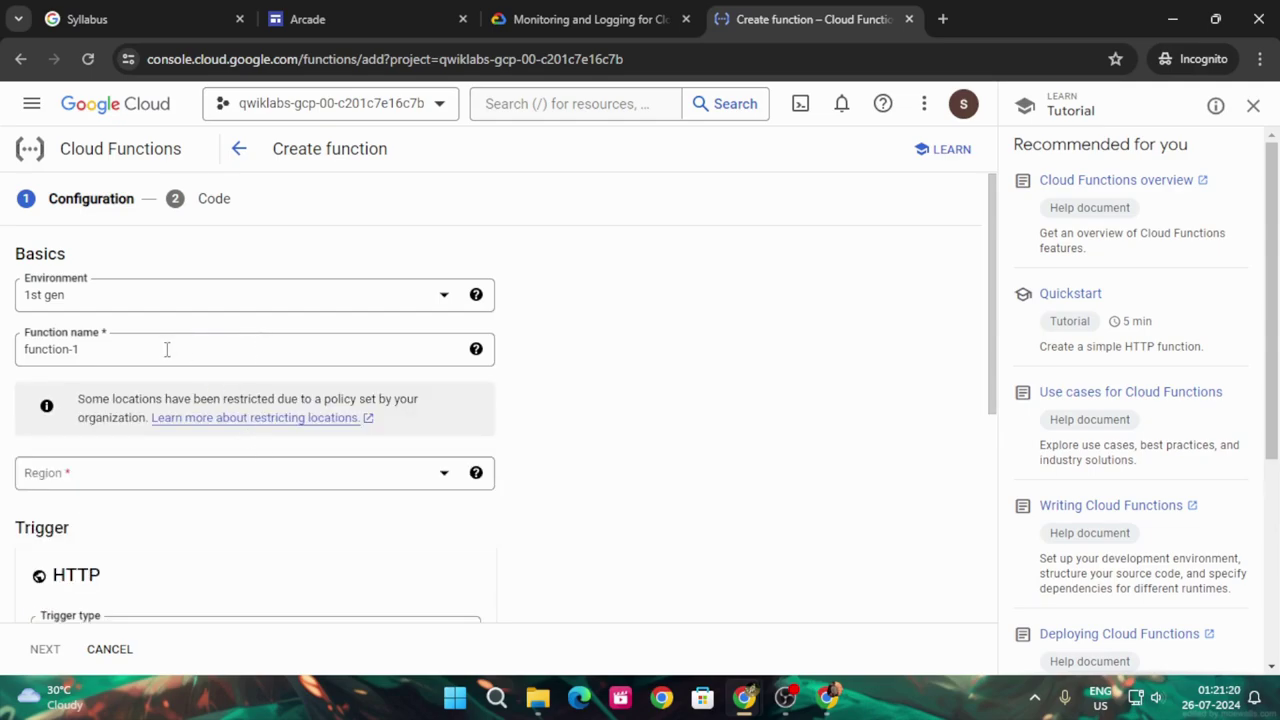
{"action": "left_click_drag", "start_coordinate": [167, 349], "coordinate": [3, 373]}
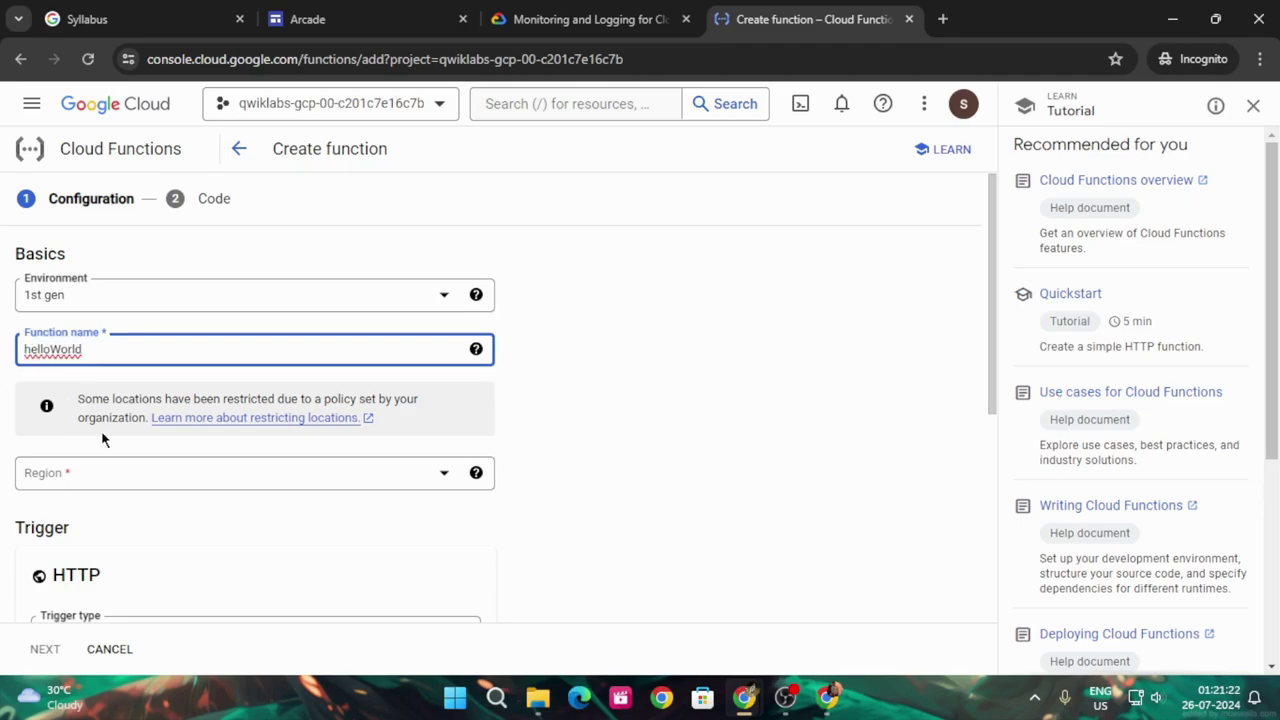
Look up the required region in the lab instructions and set the function's region to europe-west1 (Belgium)
{"action": "left_click", "coordinate": [532, 16]}
{"action": "scroll", "coordinate": [620, 478], "scroll_direction": "down", "scroll_amount": 1}
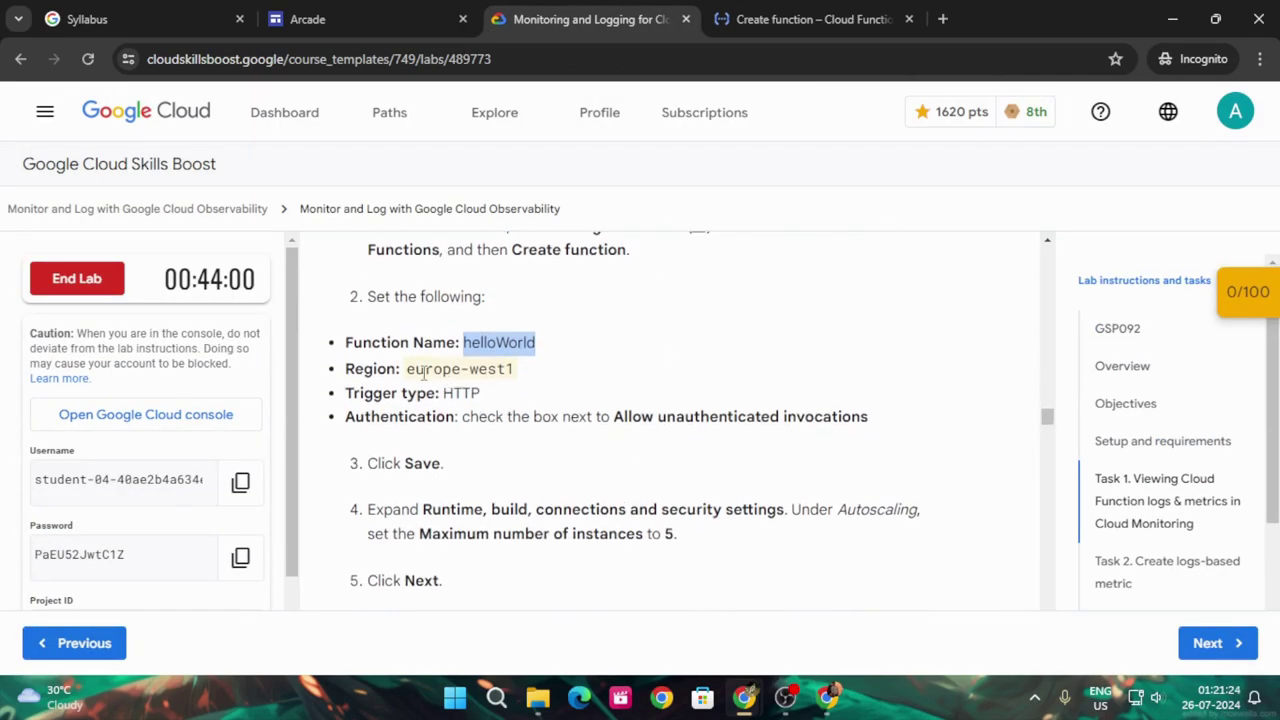
{"action": "left_click", "coordinate": [836, 10]}
{"action": "key", "text": "ctrl+v"}
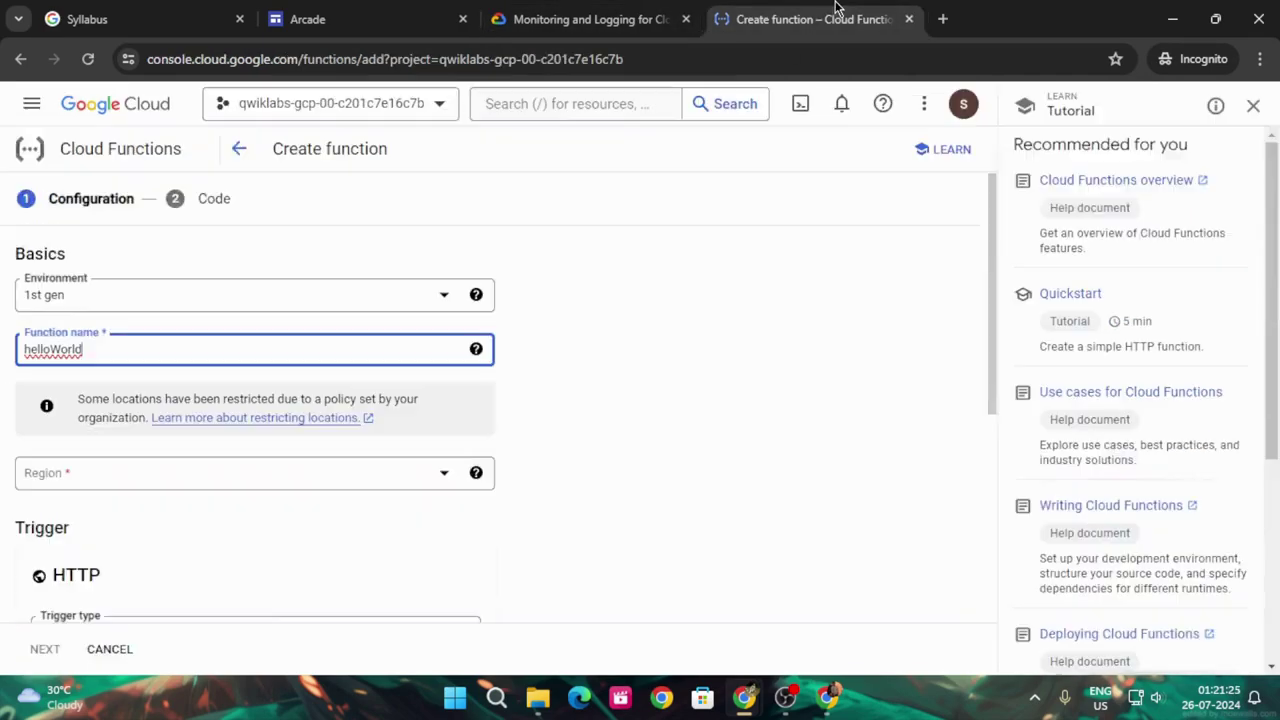
{"action": "left_click", "coordinate": [128, 474]}
{"action": "left_click", "coordinate": [126, 580]}
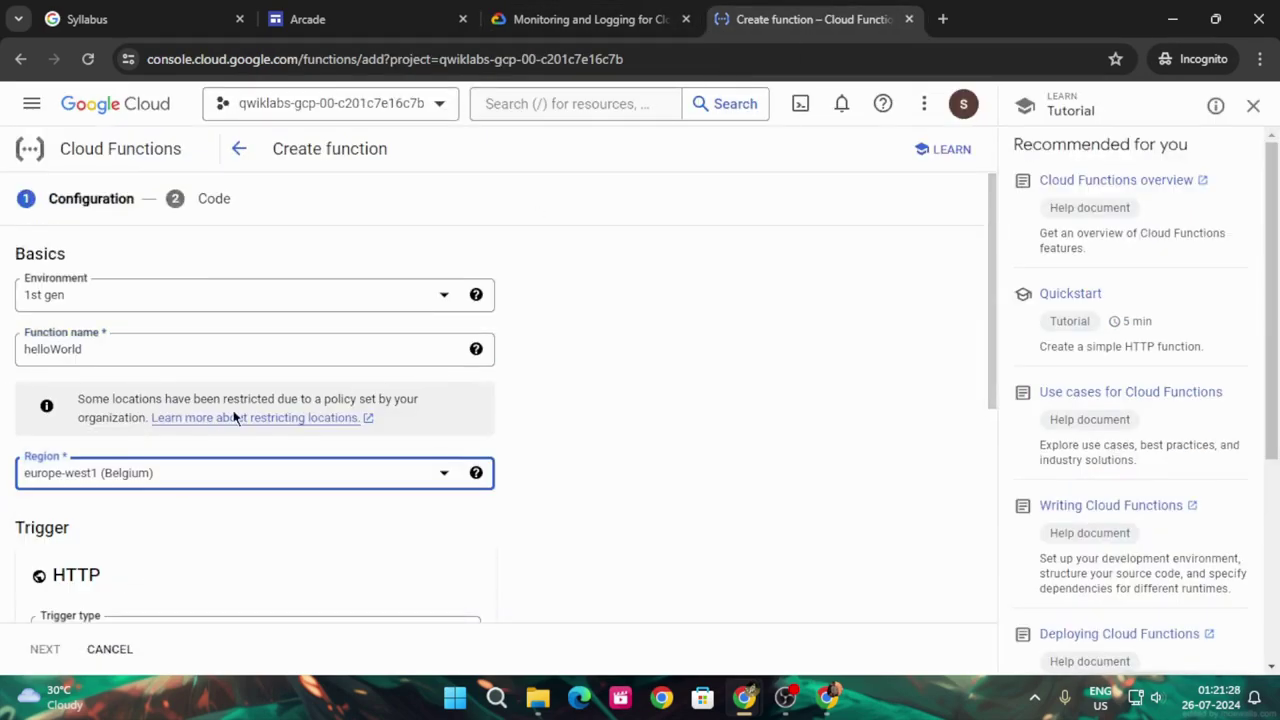
Check the trigger requirements in the lab, allow unauthenticated invocations for the HTTP trigger and save the trigger settings
{"action": "left_click", "coordinate": [590, 19]}
{"action": "scroll", "coordinate": [604, 382], "scroll_direction": "down", "scroll_amount": 1}
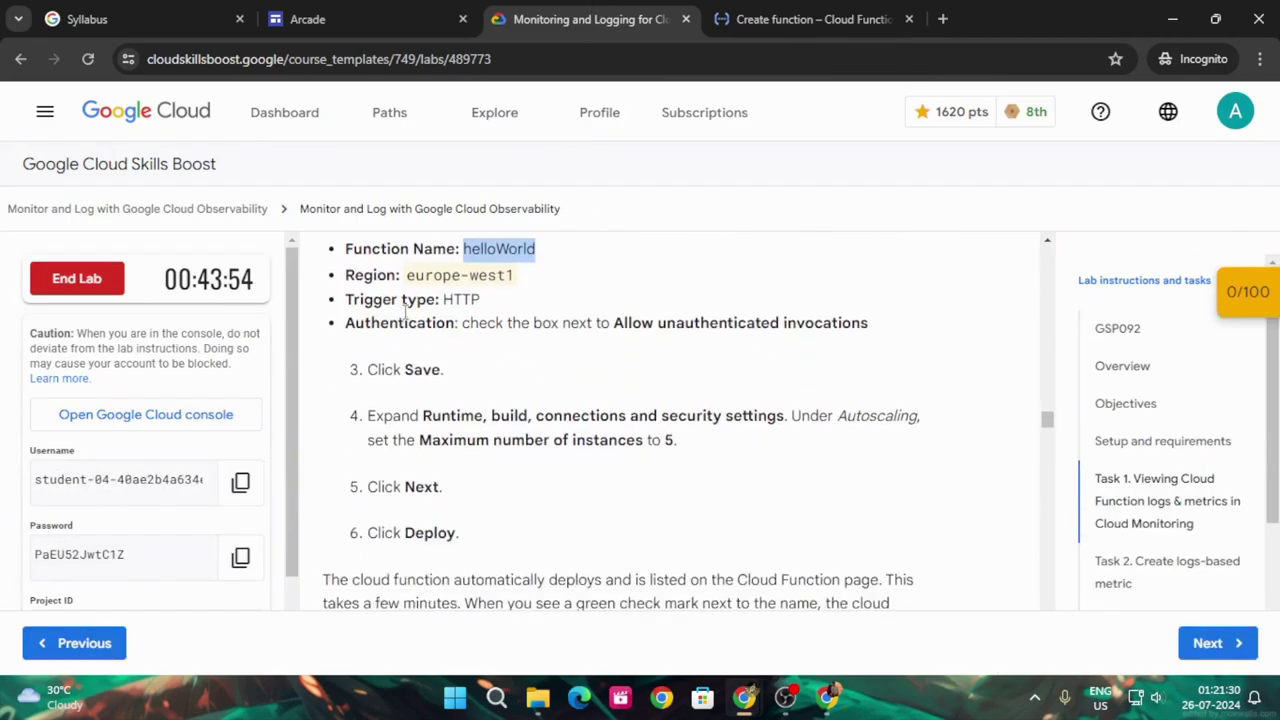
{"action": "left_click", "coordinate": [745, 19]}
{"action": "scroll", "coordinate": [261, 557], "scroll_direction": "down", "scroll_amount": 2}
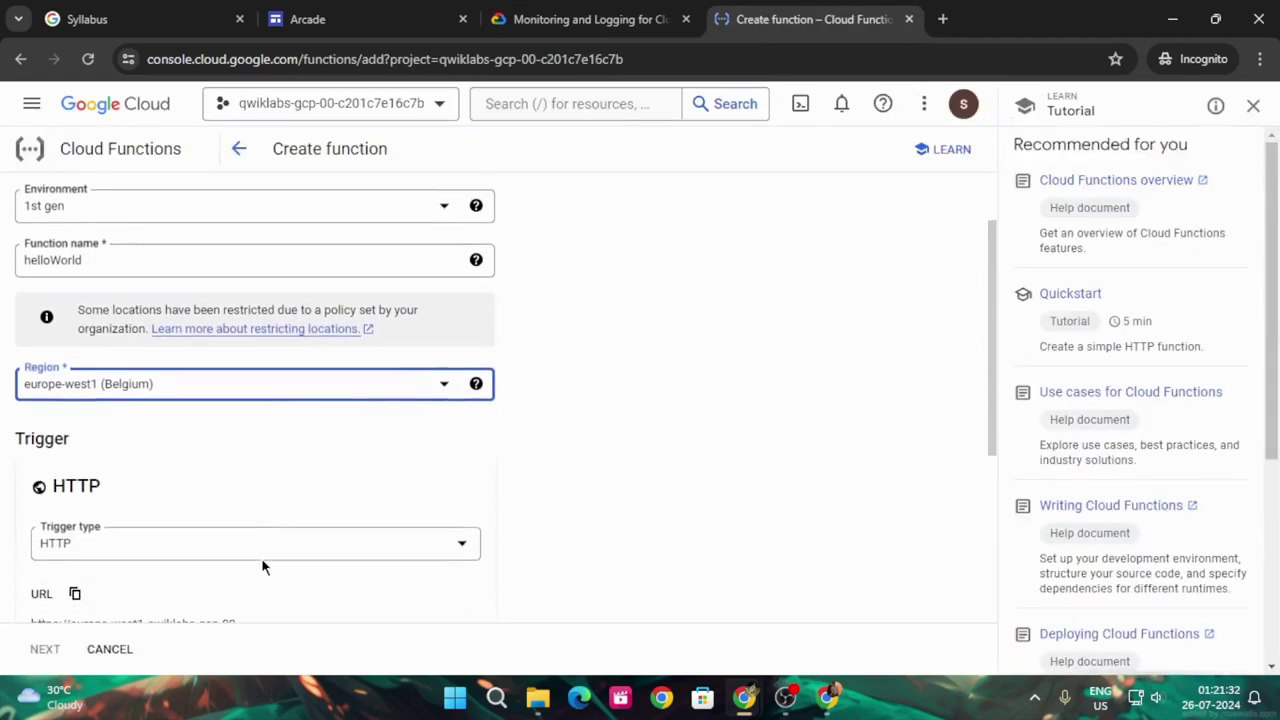
{"action": "scroll", "coordinate": [206, 434], "scroll_direction": "down", "scroll_amount": 1}
{"action": "left_click", "coordinate": [580, 19]}
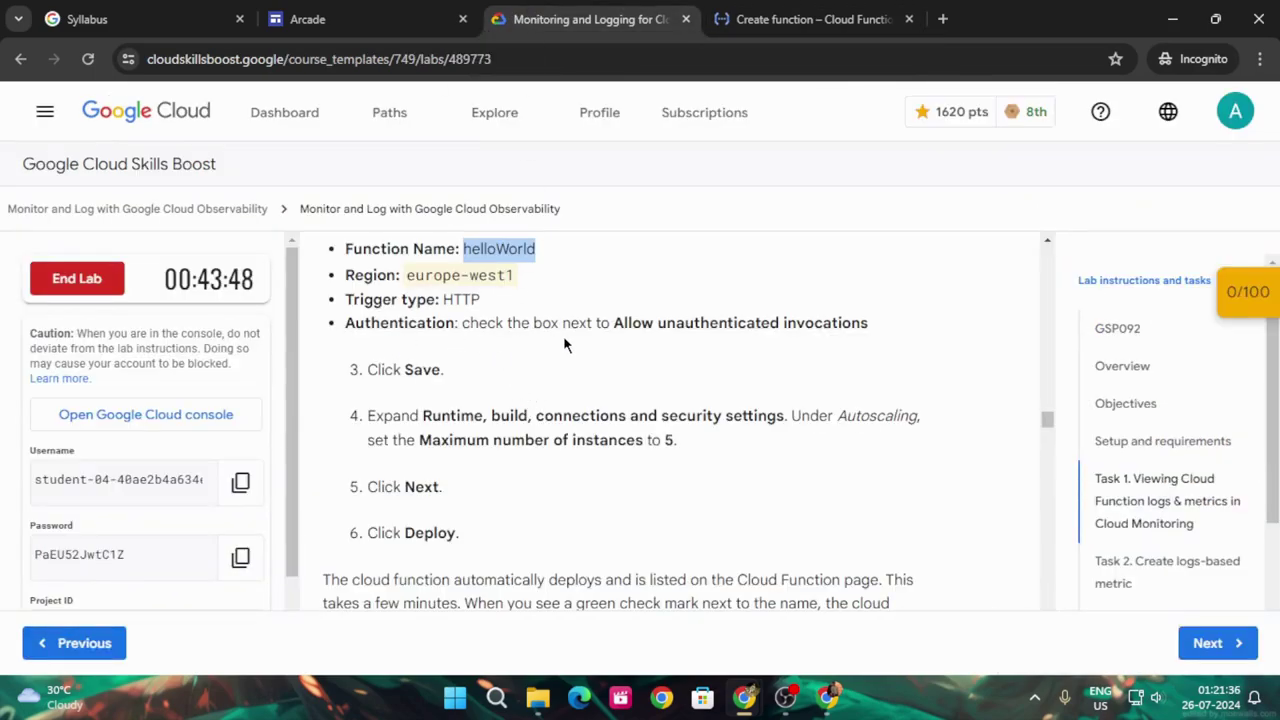
{"action": "left_click", "coordinate": [815, 12]}
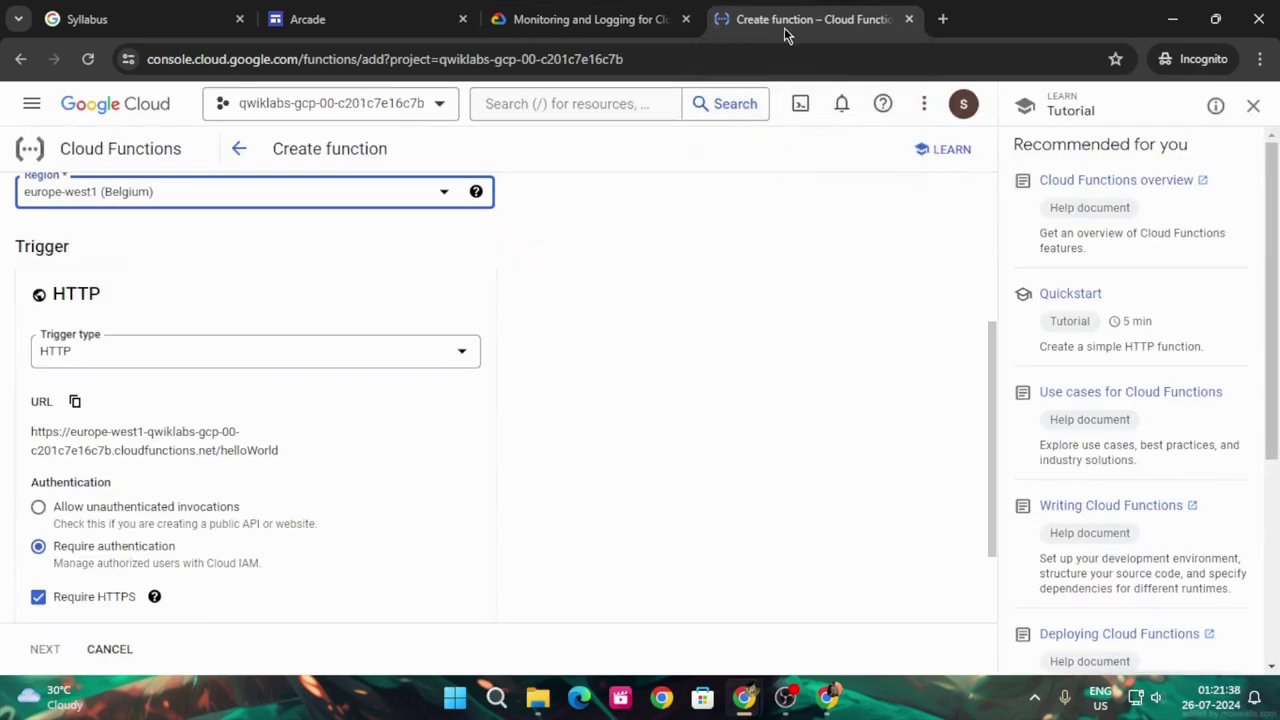
{"action": "left_click", "coordinate": [38, 507]}
{"action": "scroll", "coordinate": [372, 524], "scroll_direction": "down", "scroll_amount": 2}
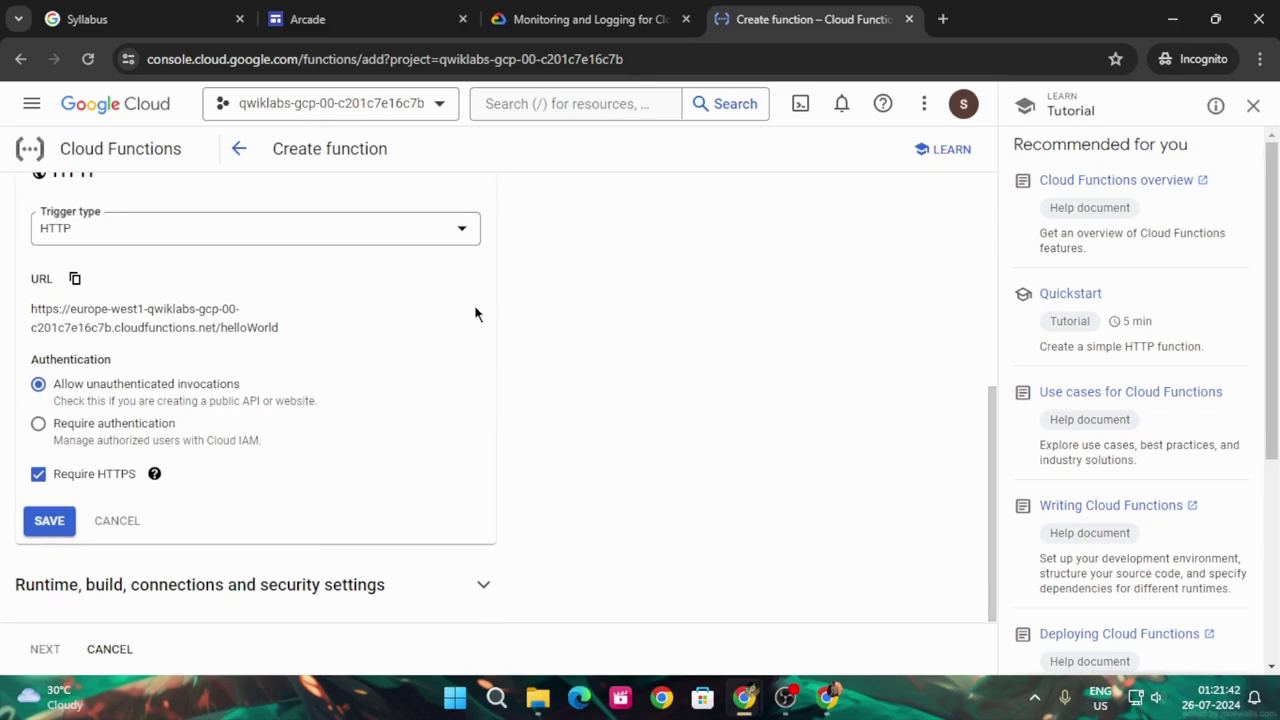
{"action": "left_click", "coordinate": [622, 12]}
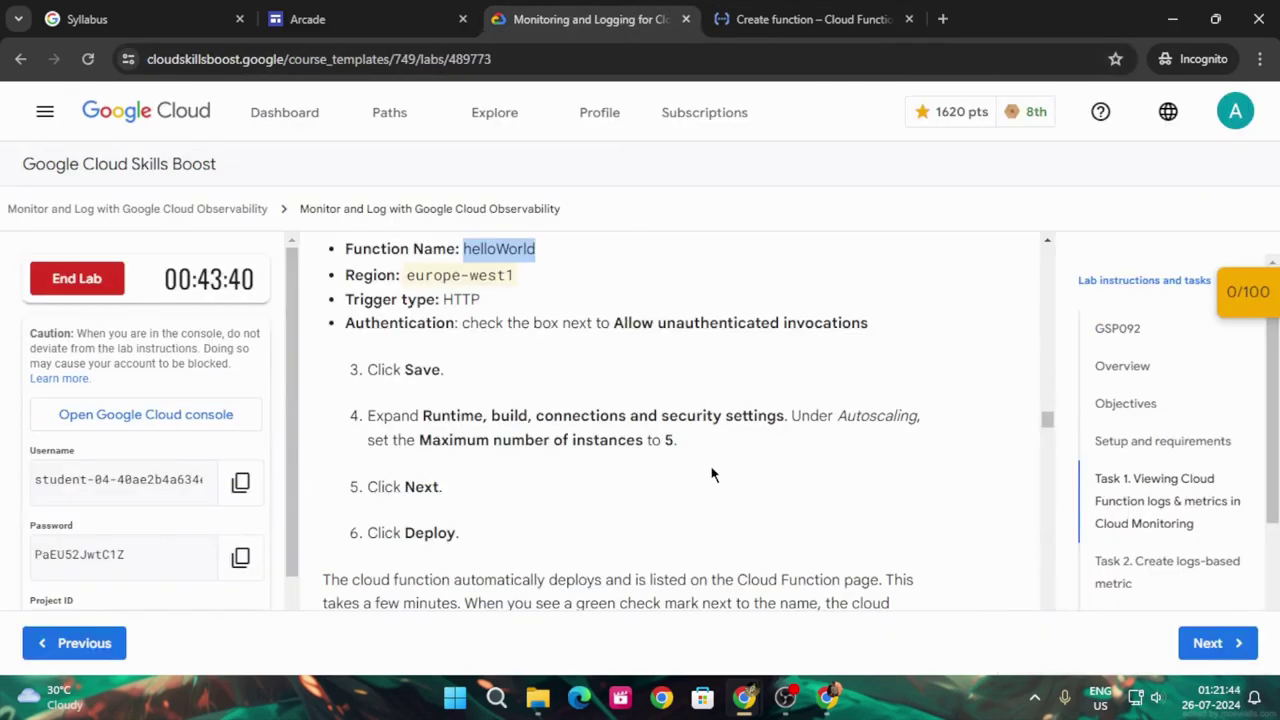
{"action": "left_click", "coordinate": [820, 10]}
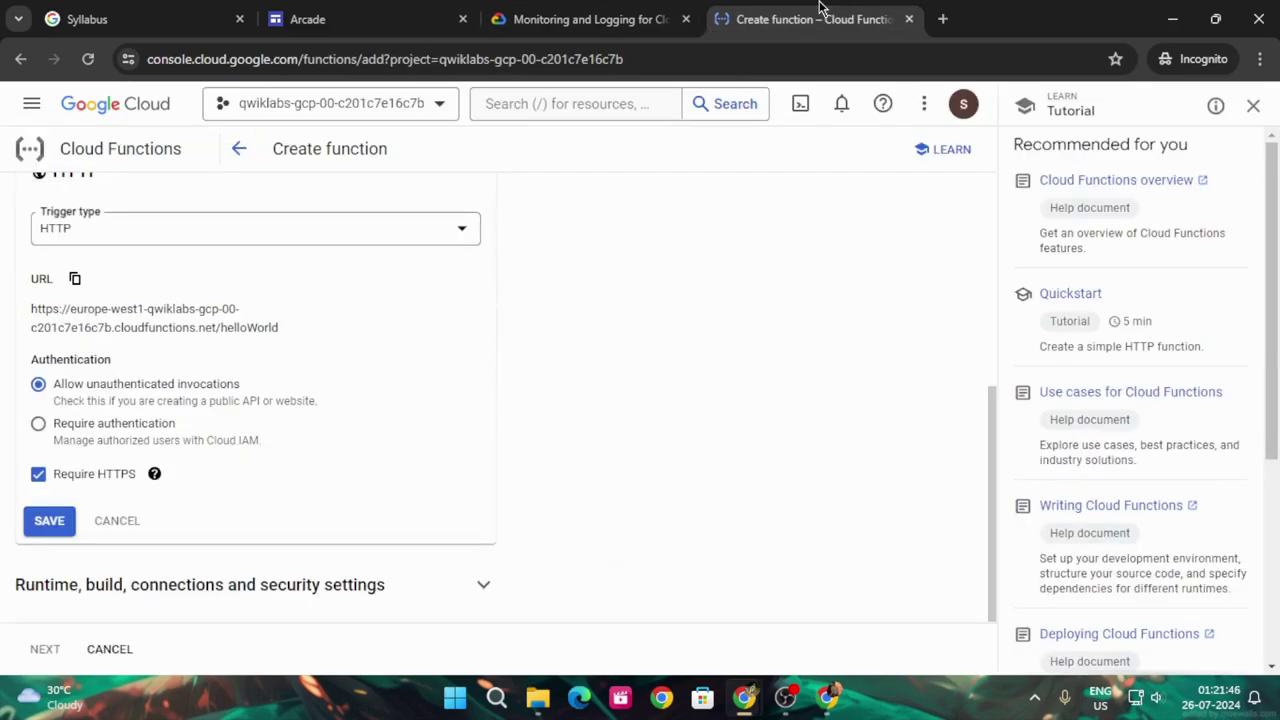
{"action": "left_click", "coordinate": [47, 522]}
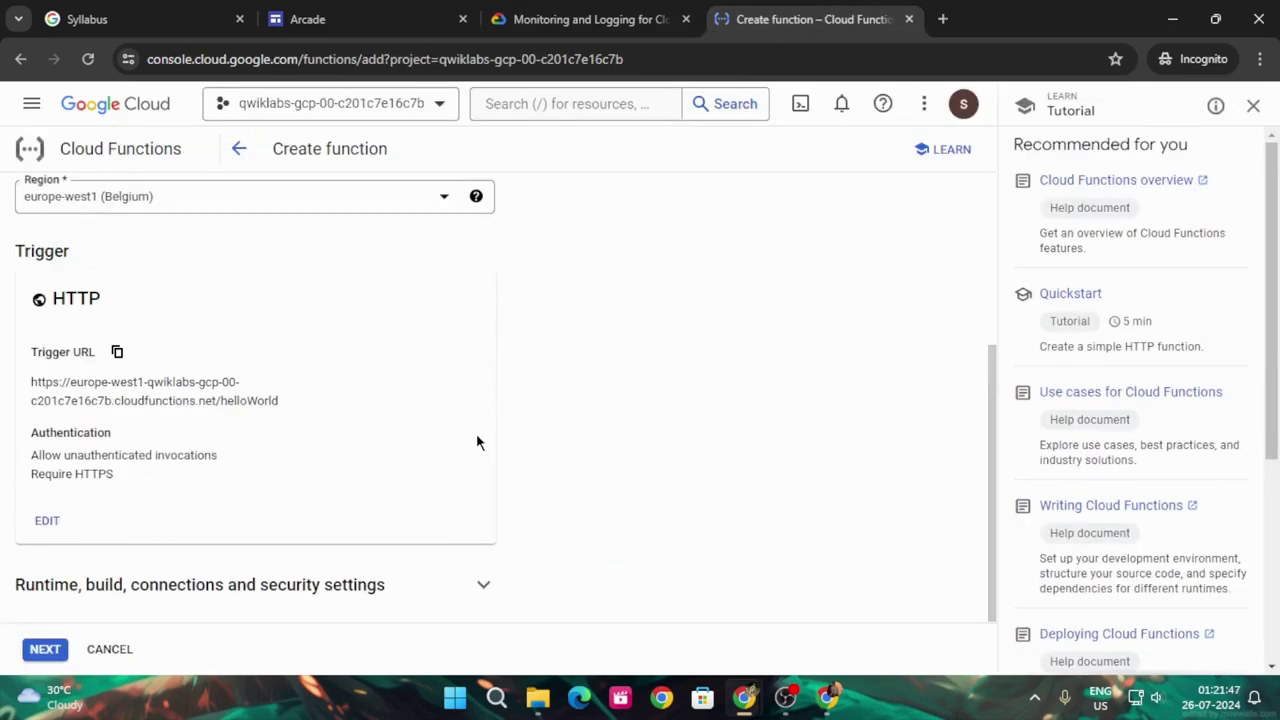
Expand the Runtime, build, connections and security settings and check the lab's autoscaling requirement
{"action": "left_click", "coordinate": [476, 585]}
{"action": "scroll", "coordinate": [648, 460], "scroll_direction": "down", "scroll_amount": 5}
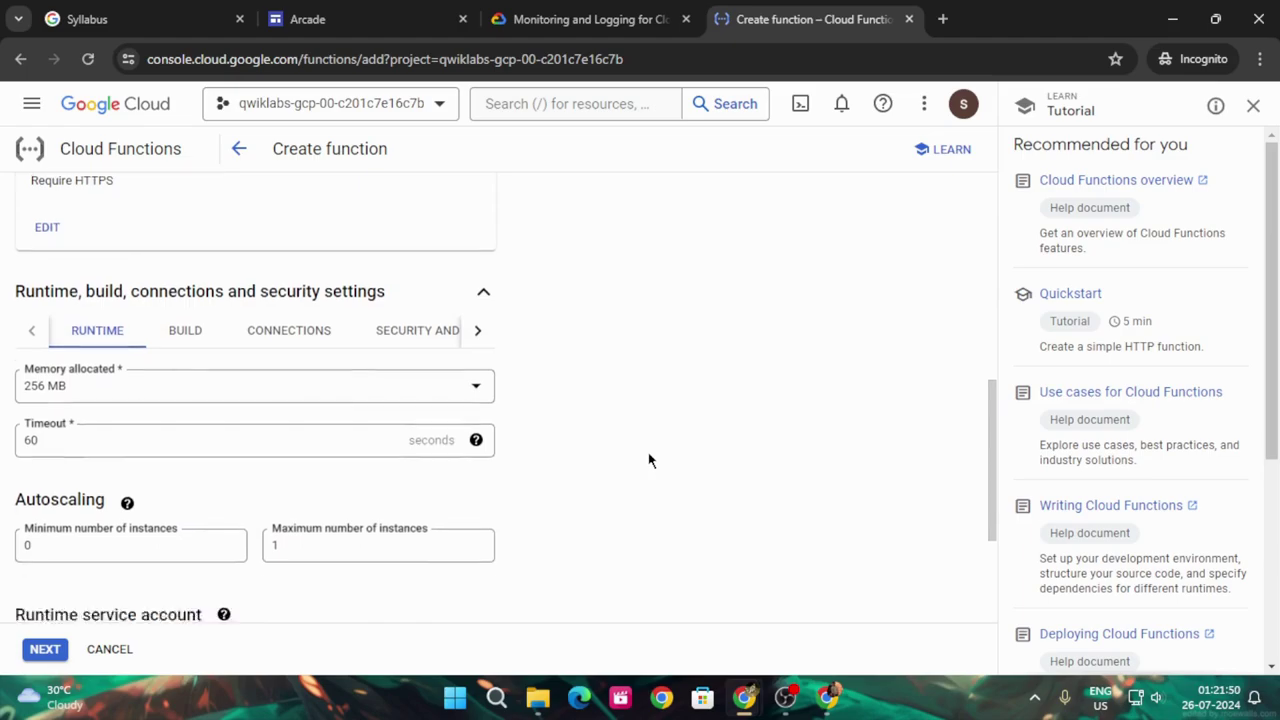
{"action": "left_click", "coordinate": [652, 6]}
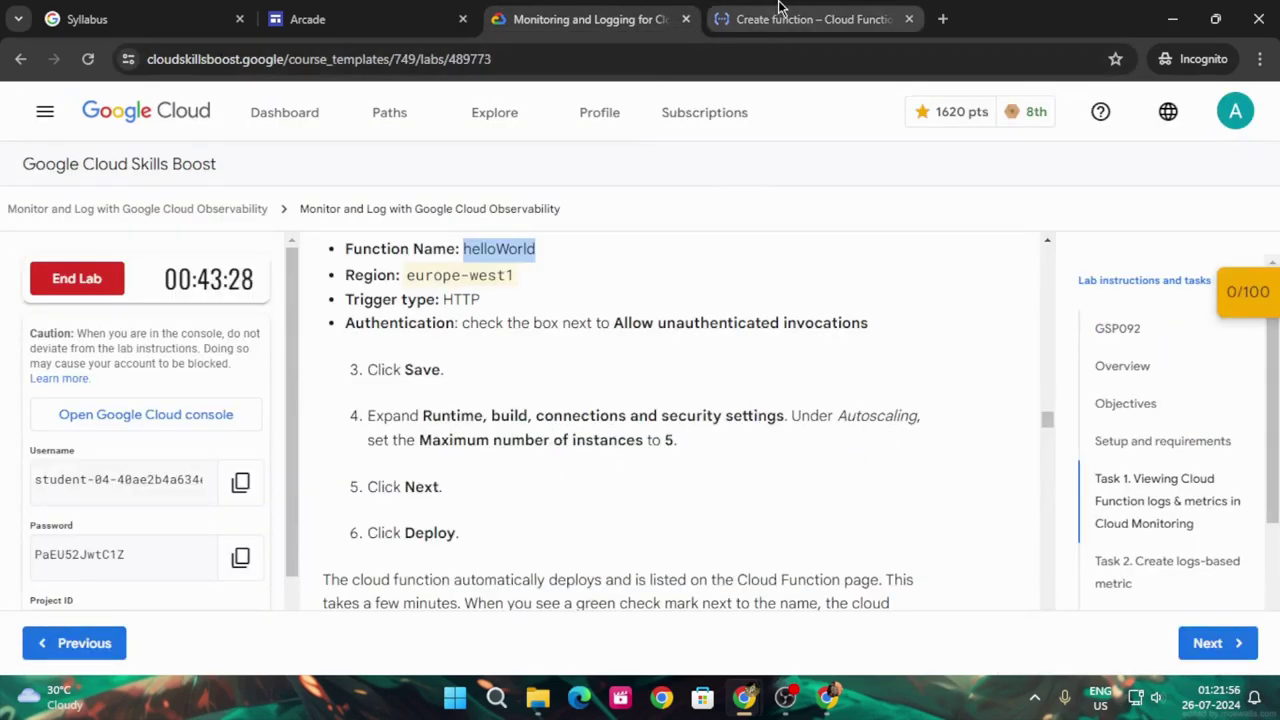
{"action": "left_click", "coordinate": [780, 18]}
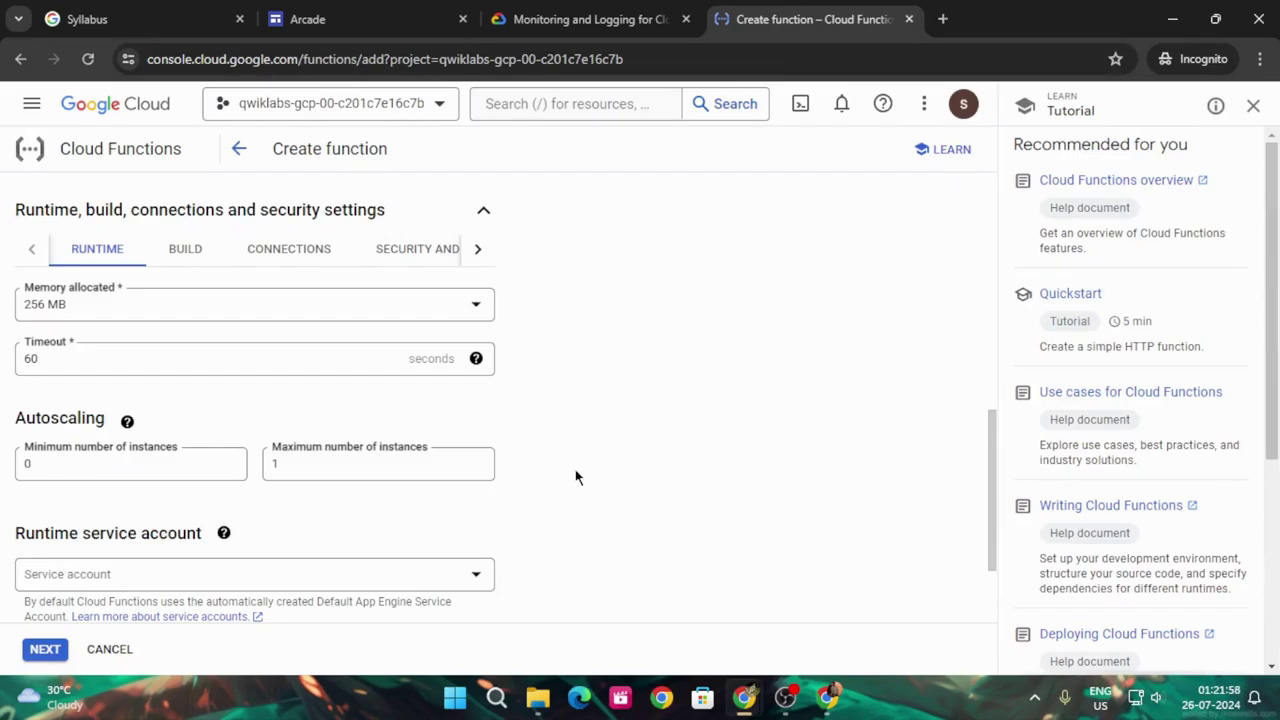
{"action": "left_click", "coordinate": [196, 464]}
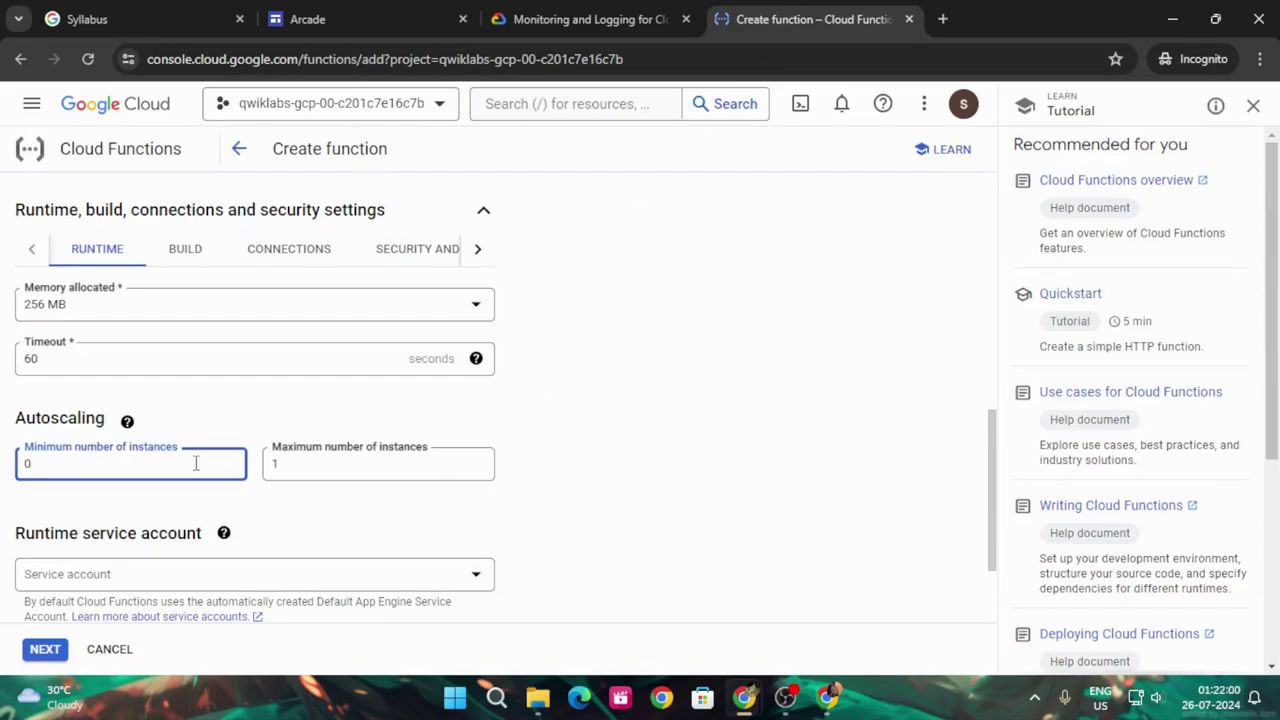
{"action": "type", "text": "5"}
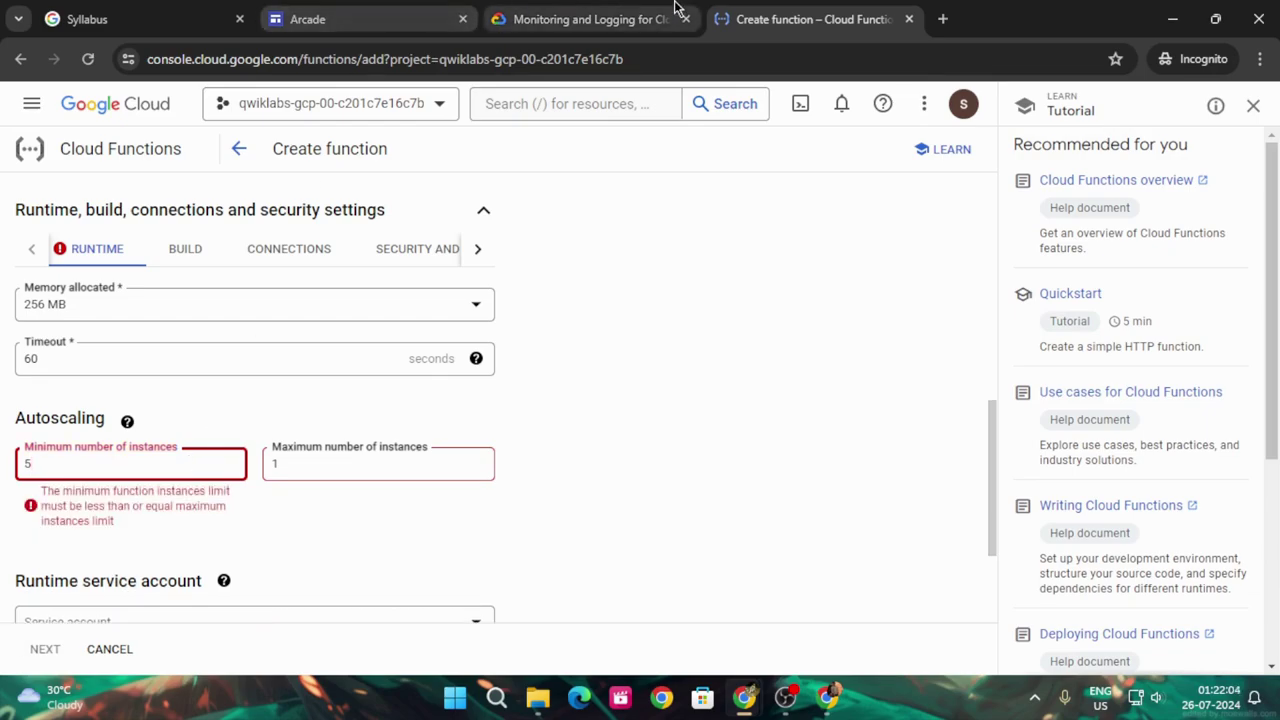
{"action": "left_click", "coordinate": [636, 10]}
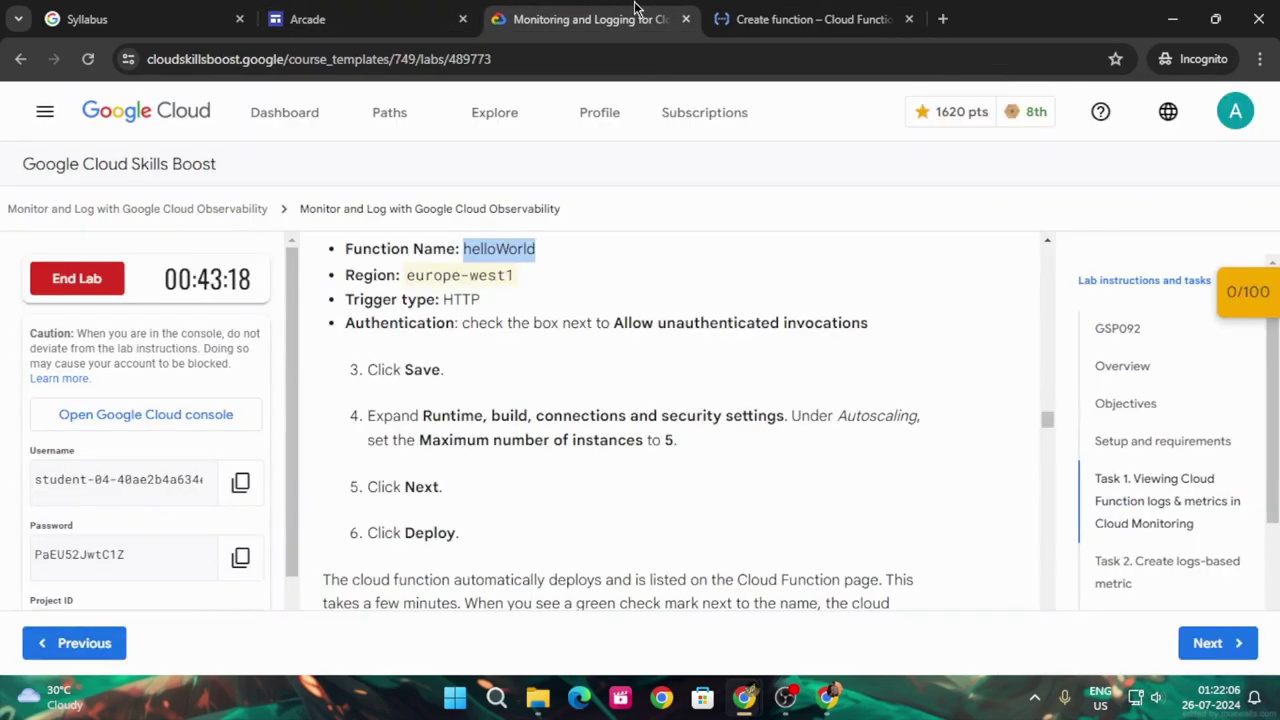
{"action": "left_click", "coordinate": [805, 19]}
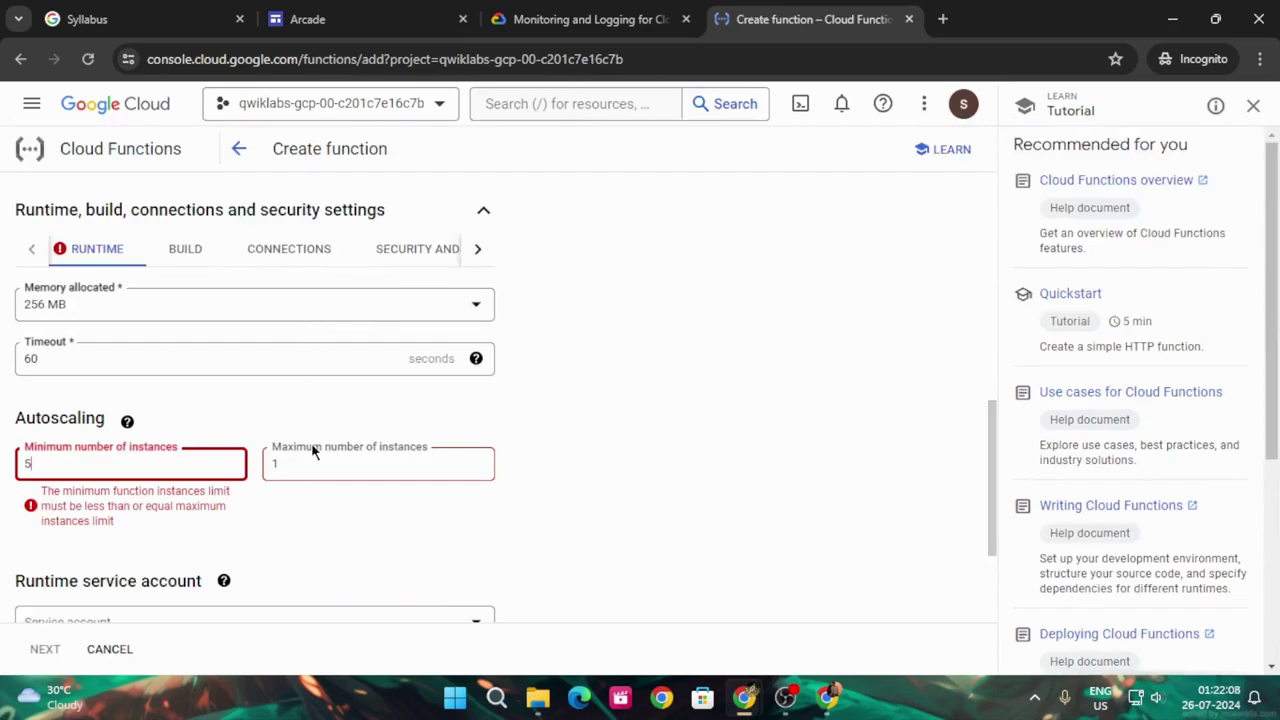
{"action": "key", "text": "BackSpace"}
{"action": "type", "text": "0"}
Set the function's maximum number of instances to 5
{"action": "left_click", "coordinate": [364, 465]}
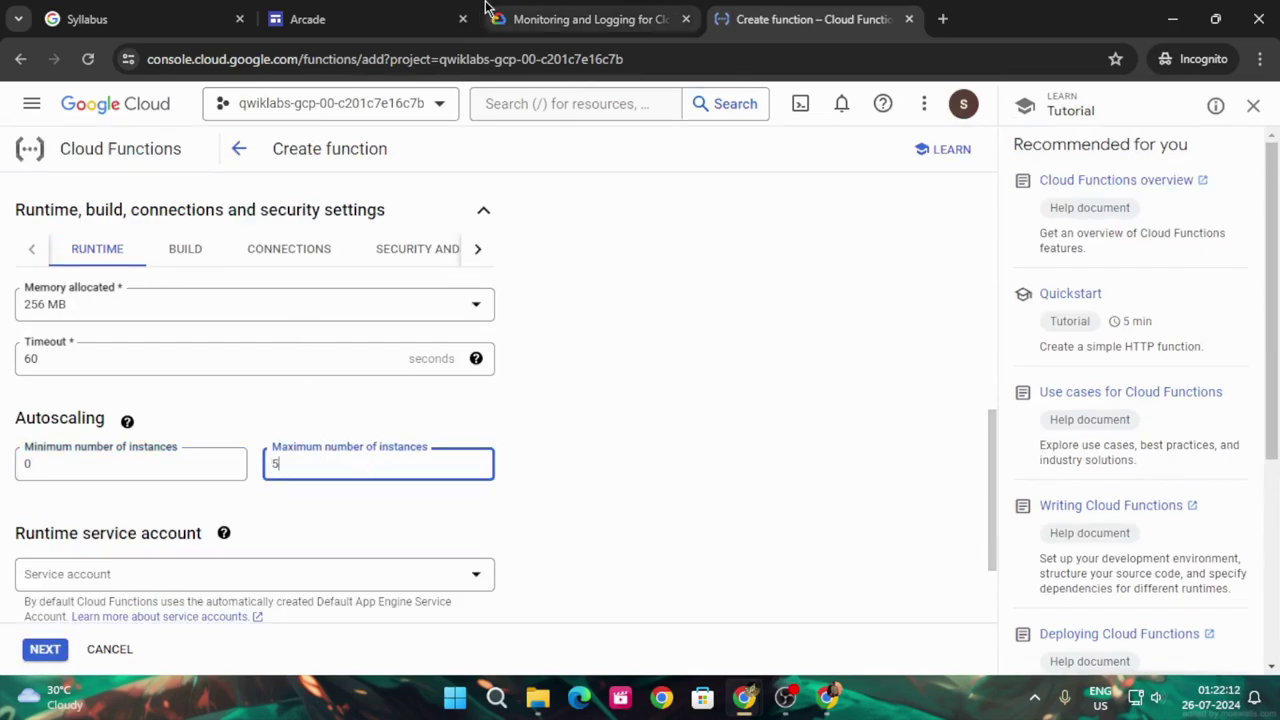
Set the function's maximum number of instances to 4, continue to the code stage and deploy helloWorld
{"action": "left_click", "coordinate": [575, 10]}
{"action": "scroll", "coordinate": [641, 467], "scroll_direction": "down", "scroll_amount": 1}
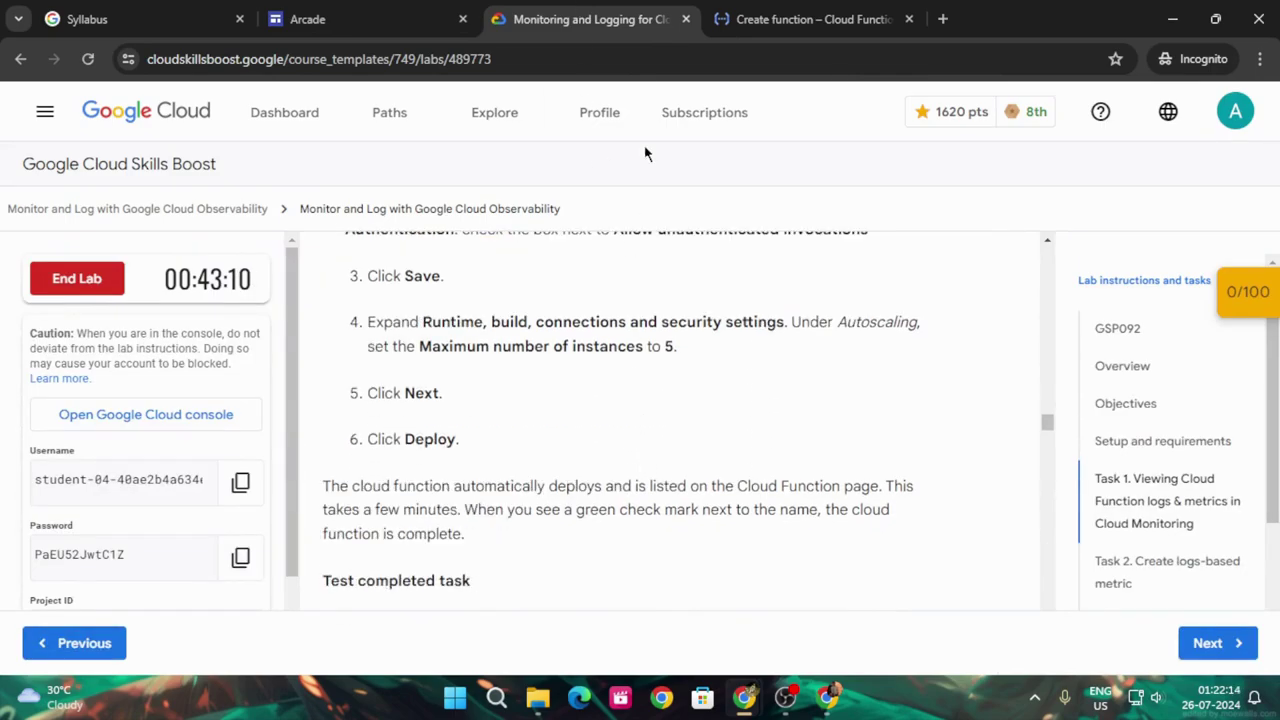
{"action": "left_click", "coordinate": [760, 19]}
{"action": "scroll", "coordinate": [140, 562], "scroll_direction": "down", "scroll_amount": 2}
{"action": "key", "text": "BackSpace"}
{"action": "type", "text": "4"}
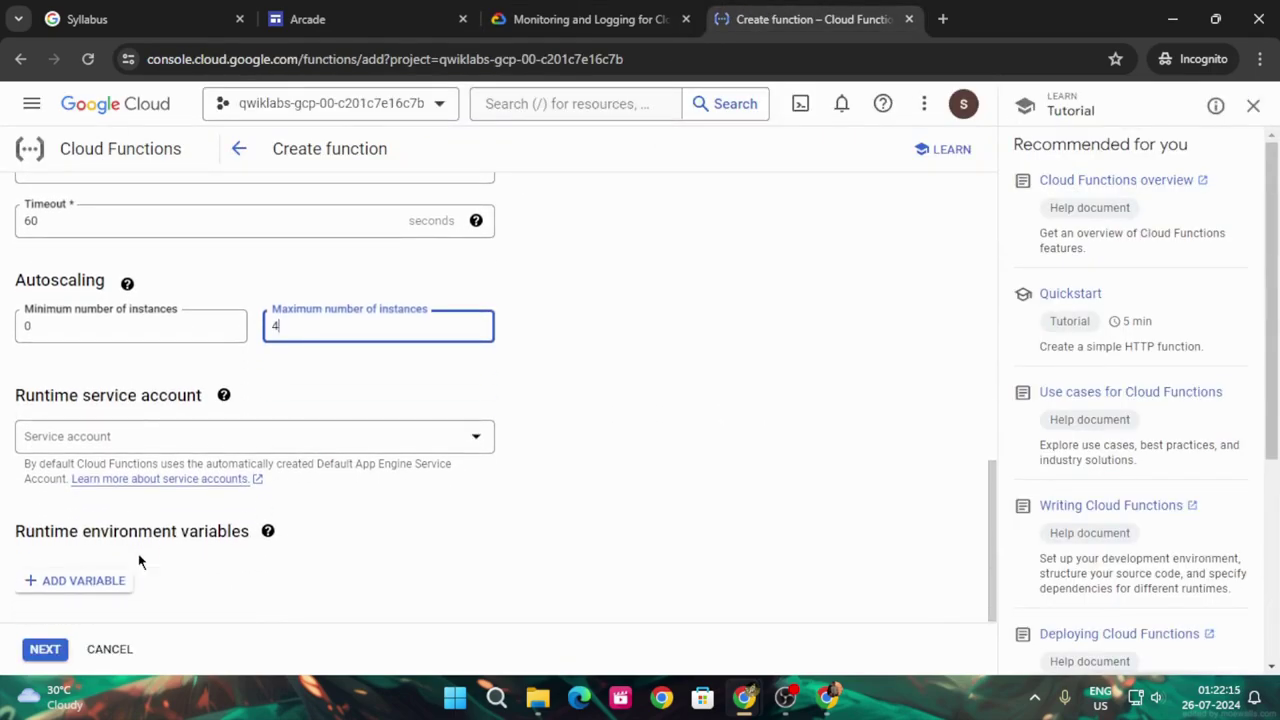
{"action": "left_click", "coordinate": [44, 651]}
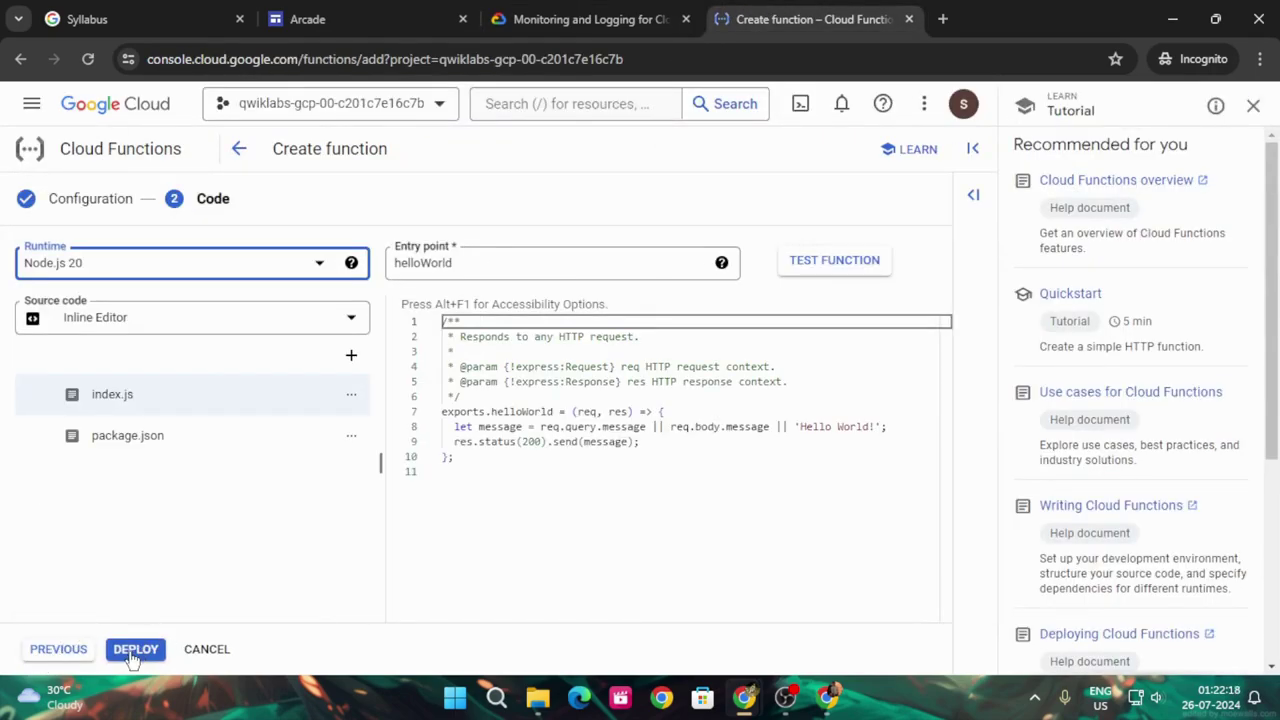
{"action": "left_click", "coordinate": [135, 651]}
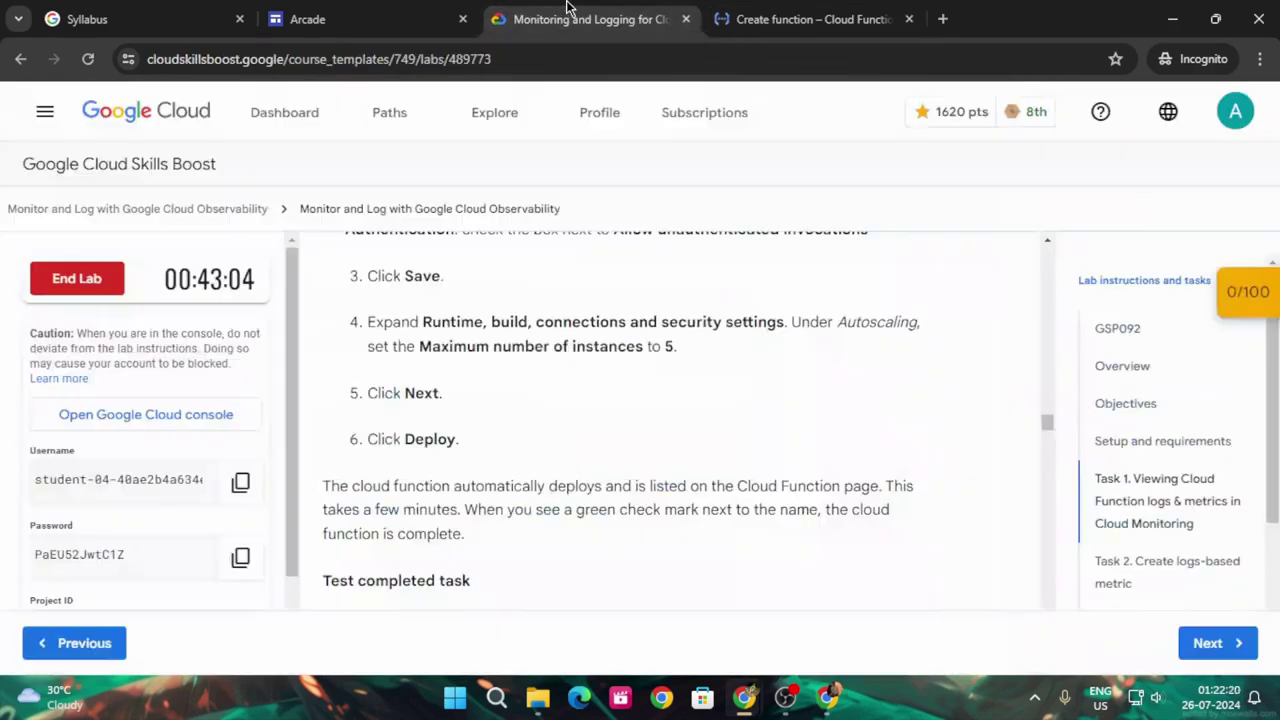
Find the Creating a Cloud Function checkpoint in the lab instructions and check its progress
{"action": "left_click", "coordinate": [575, 19]}
{"action": "scroll", "coordinate": [612, 410], "scroll_direction": "down", "scroll_amount": 5}
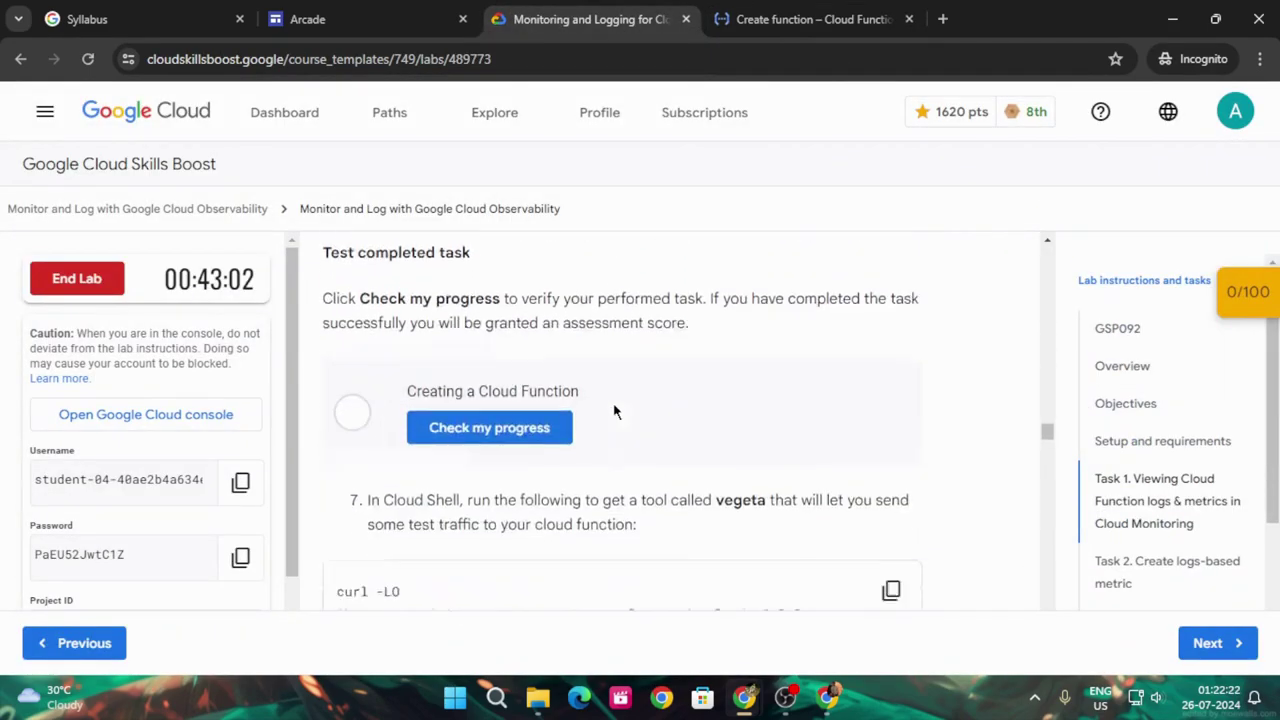
{"action": "left_click", "coordinate": [810, 19]}
{"action": "left_click", "coordinate": [575, 19]}
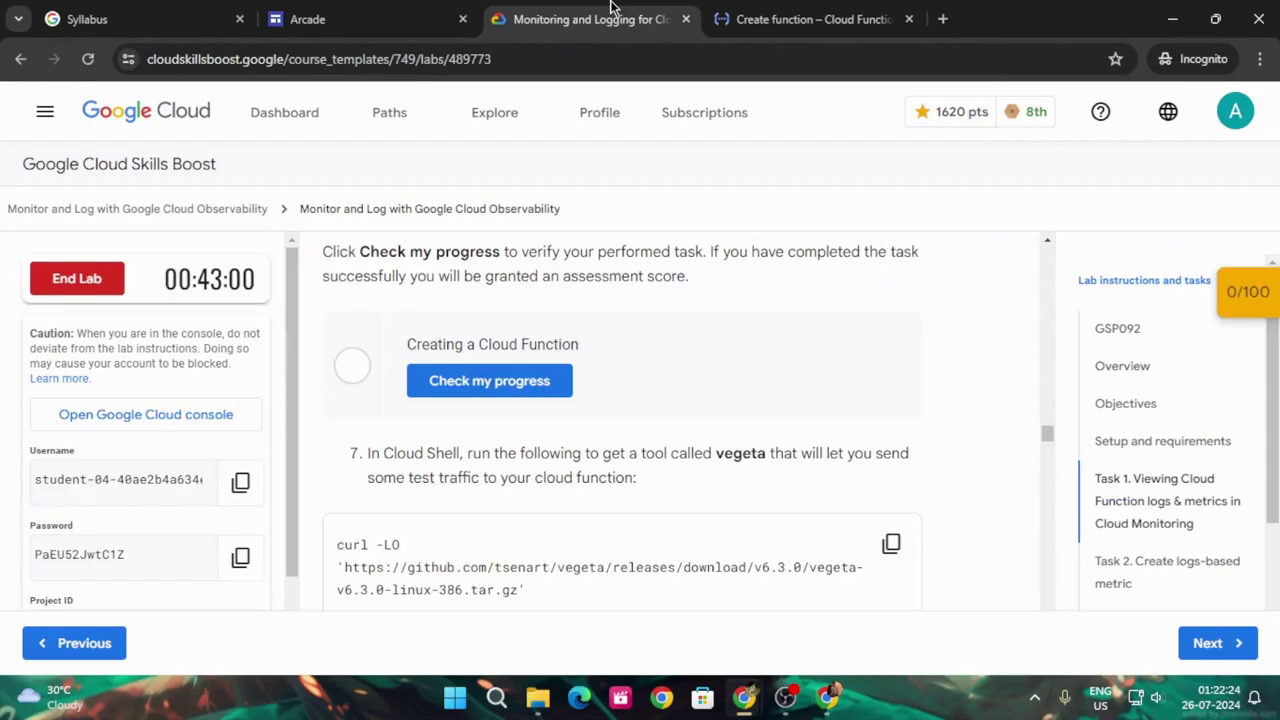
{"action": "scroll", "coordinate": [562, 366], "scroll_direction": "down", "scroll_amount": 1}
{"action": "left_click", "coordinate": [502, 285]}
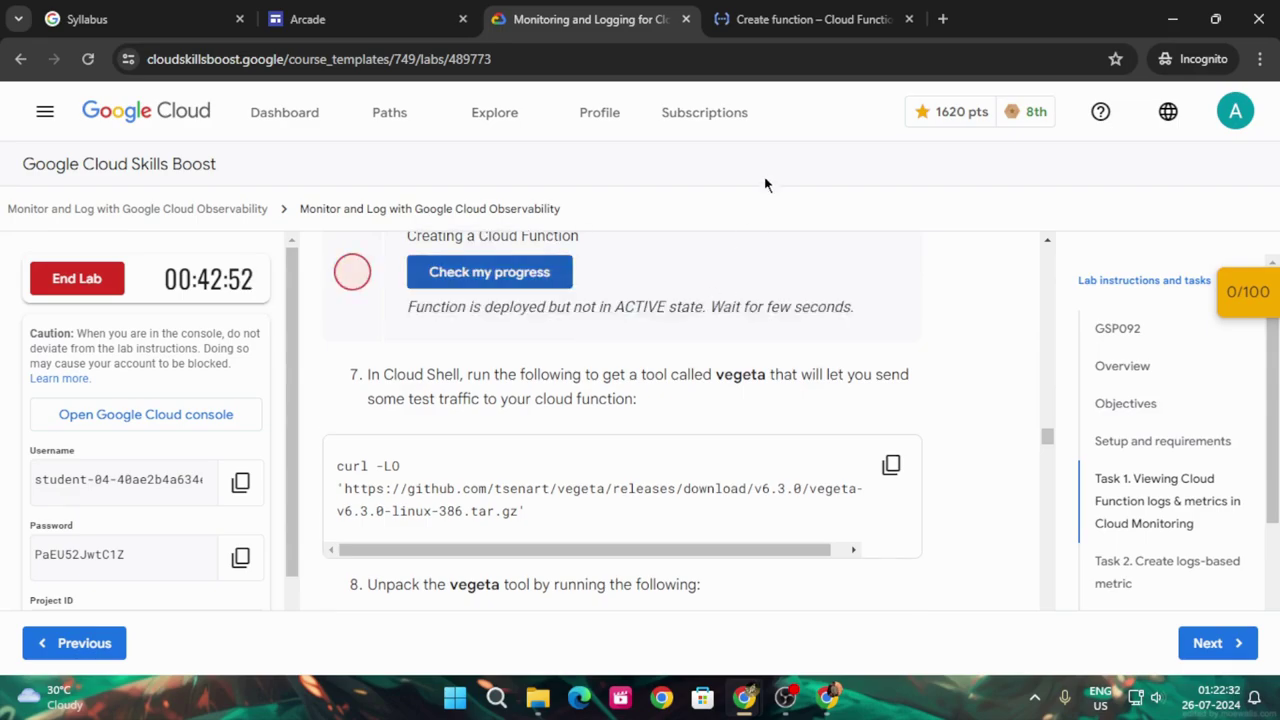
Monitor helloWorld's deployment status in the console and recheck the lab's Creating a Cloud Function checkpoint
{"action": "left_click", "coordinate": [811, 19]}
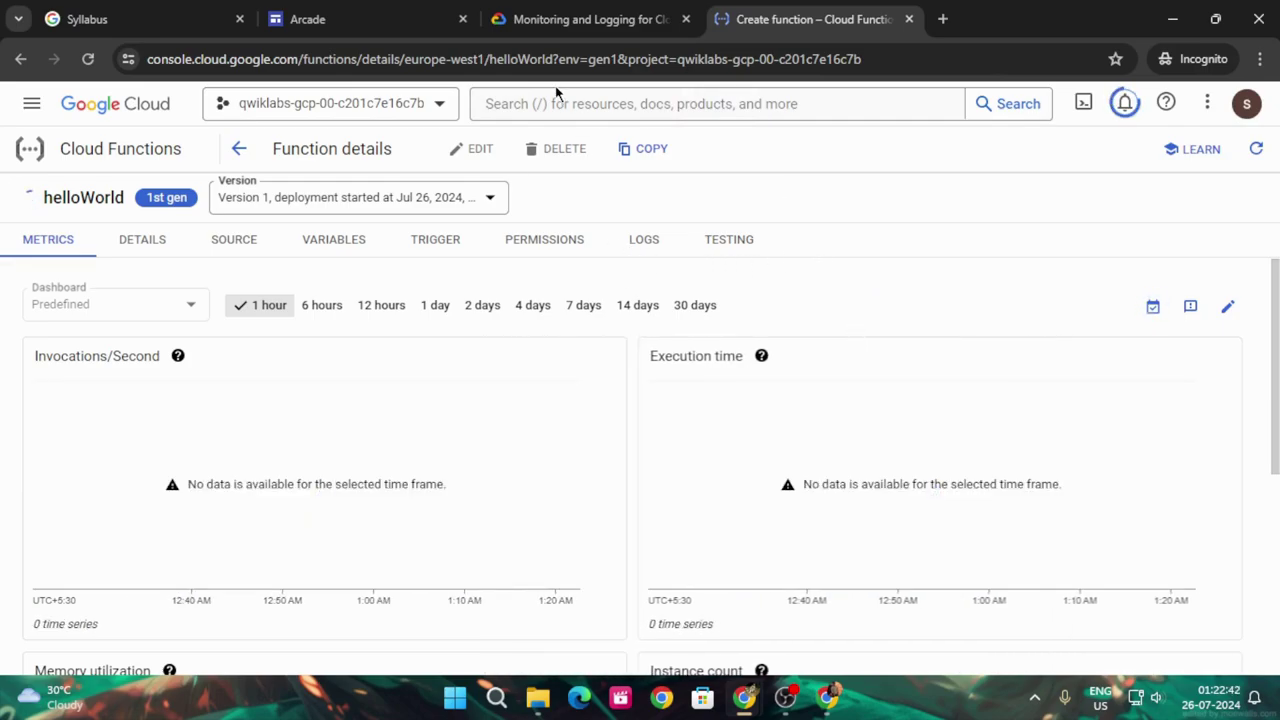
{"action": "left_click", "coordinate": [566, 19]}
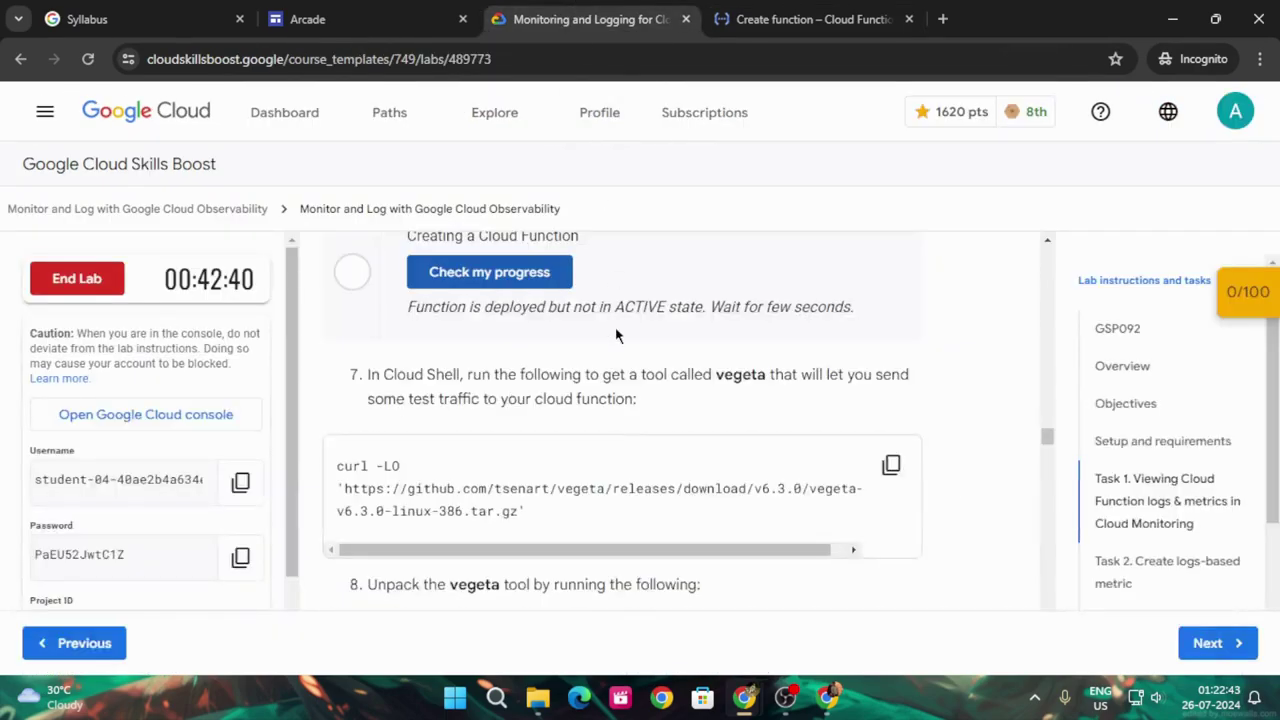
{"action": "left_click", "coordinate": [556, 291]}
{"action": "left_click", "coordinate": [790, 19]}
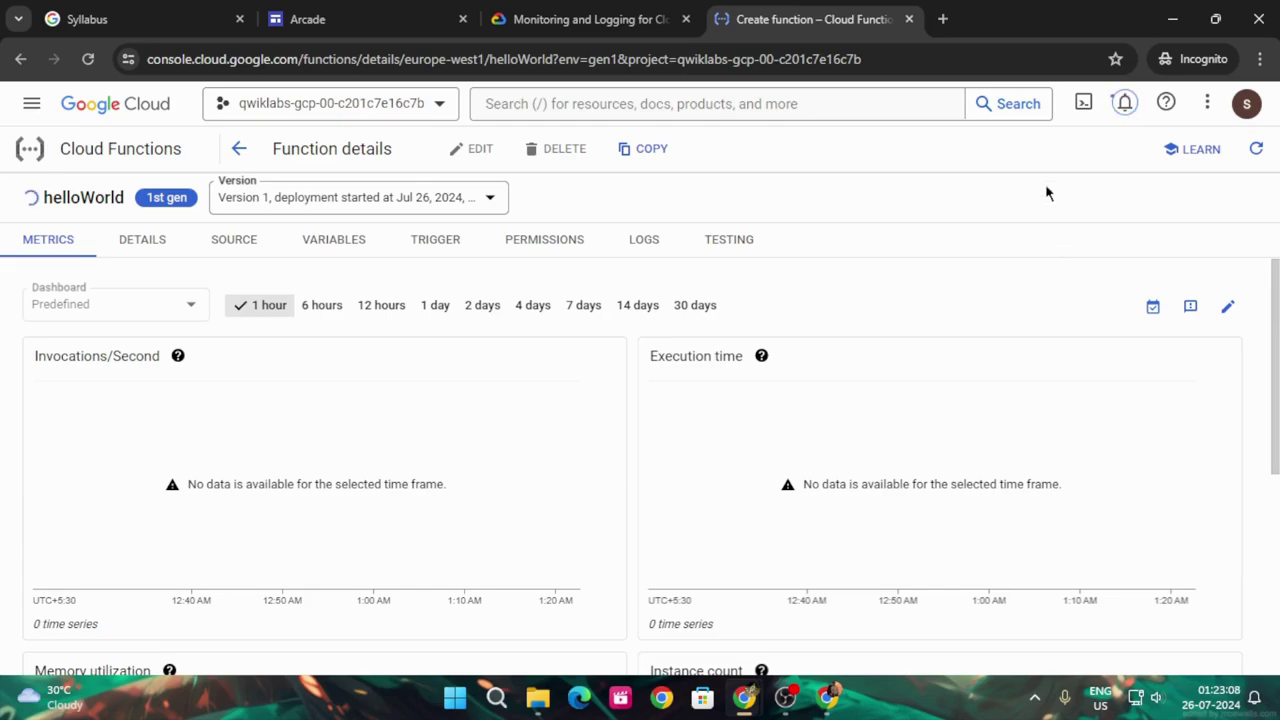
{"action": "left_click", "coordinate": [590, 19]}
{"action": "left_click", "coordinate": [539, 268]}
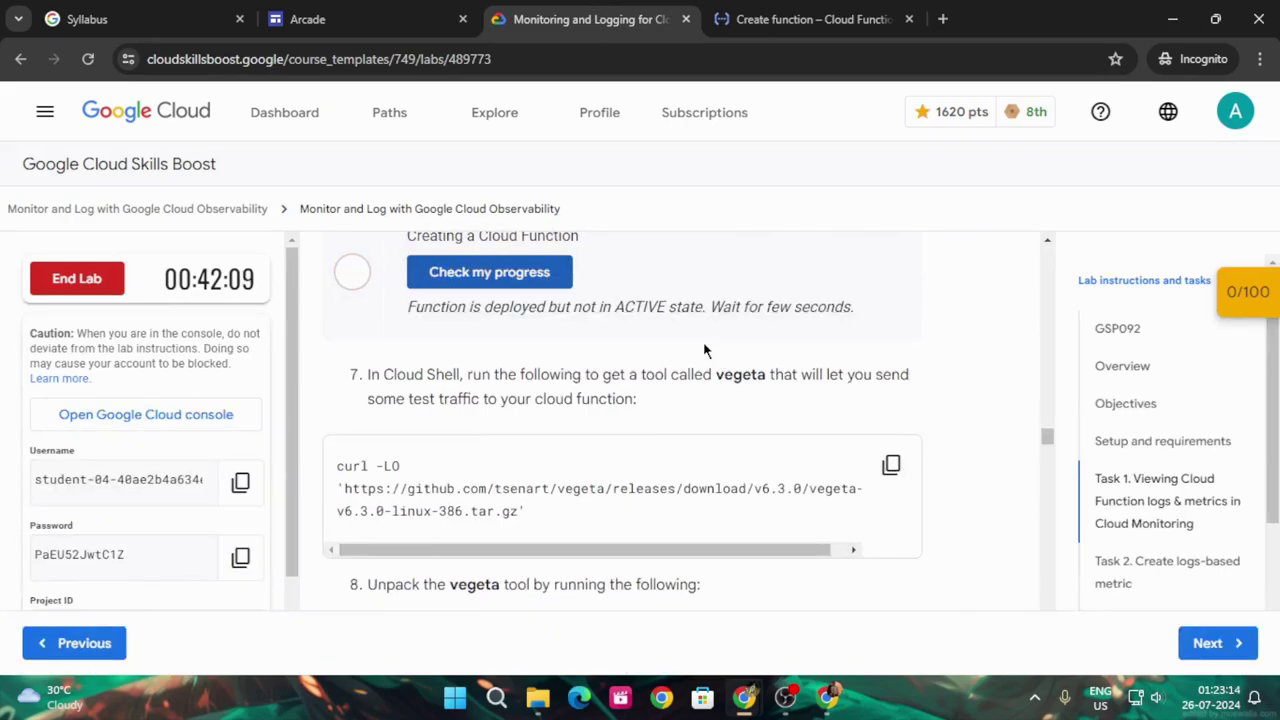
{"action": "left_click", "coordinate": [808, 12]}
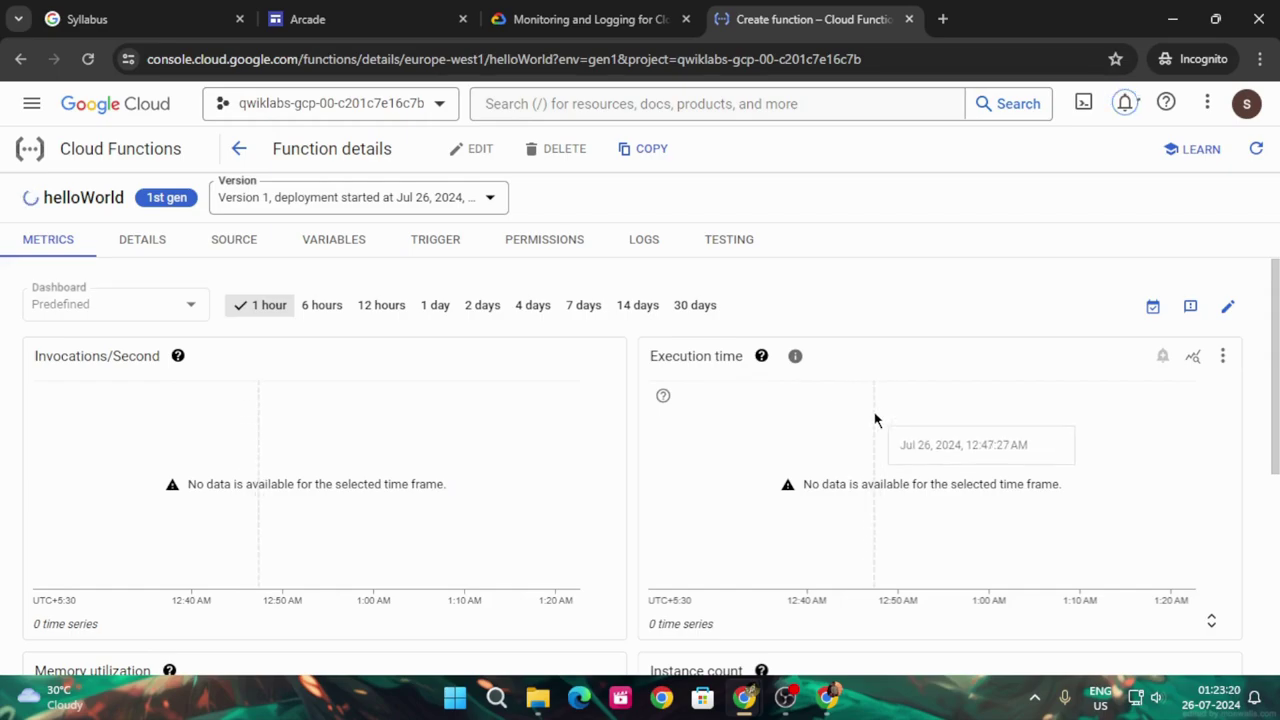
{"action": "left_click", "coordinate": [660, 10]}
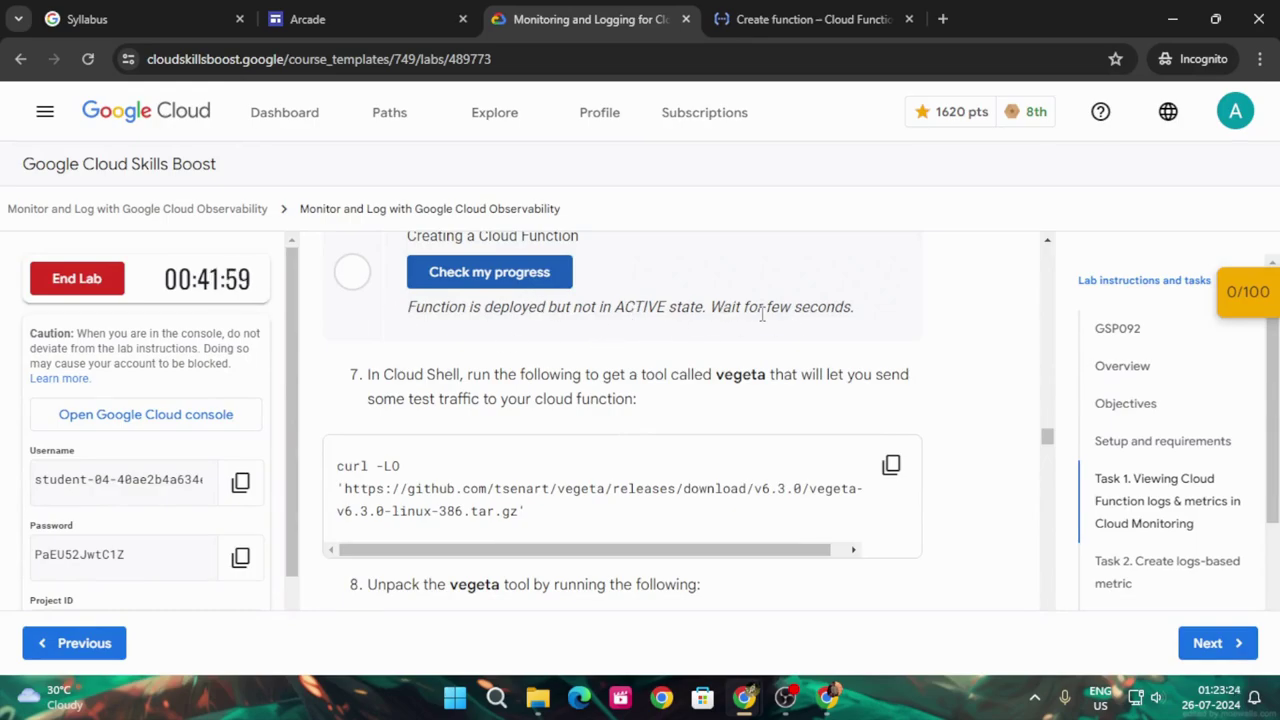
Review the checkpoint's feedback, inspect the console's deployment notifications and run the progress check again
{"action": "scroll", "coordinate": [843, 323], "scroll_direction": "up", "scroll_amount": 2}
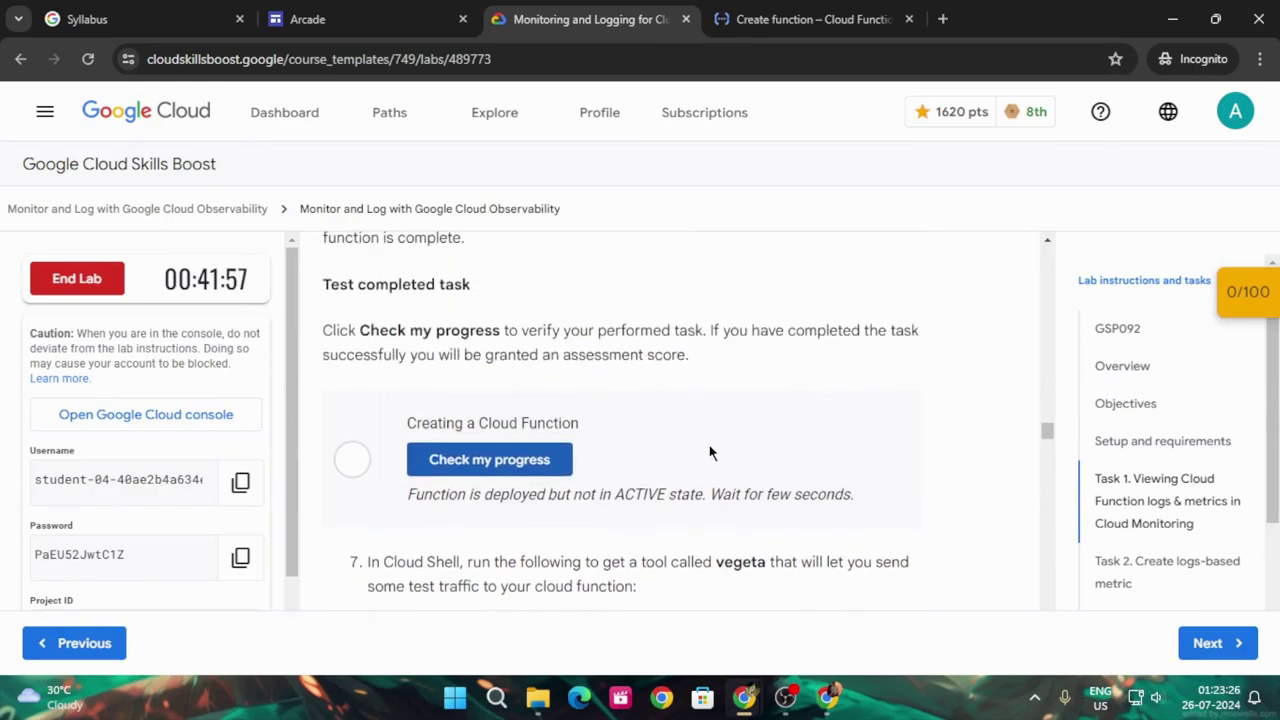
{"action": "left_click_drag", "start_coordinate": [703, 494], "coordinate": [926, 506]}
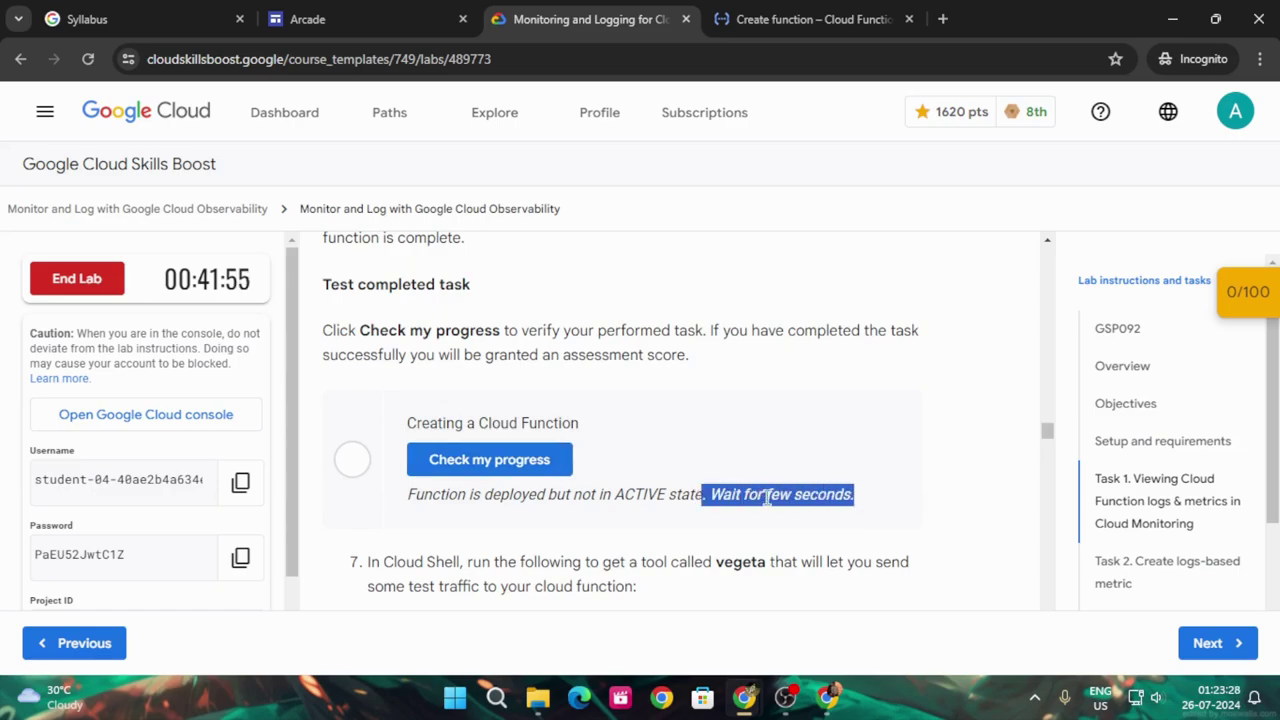
{"action": "left_click", "coordinate": [757, 18]}
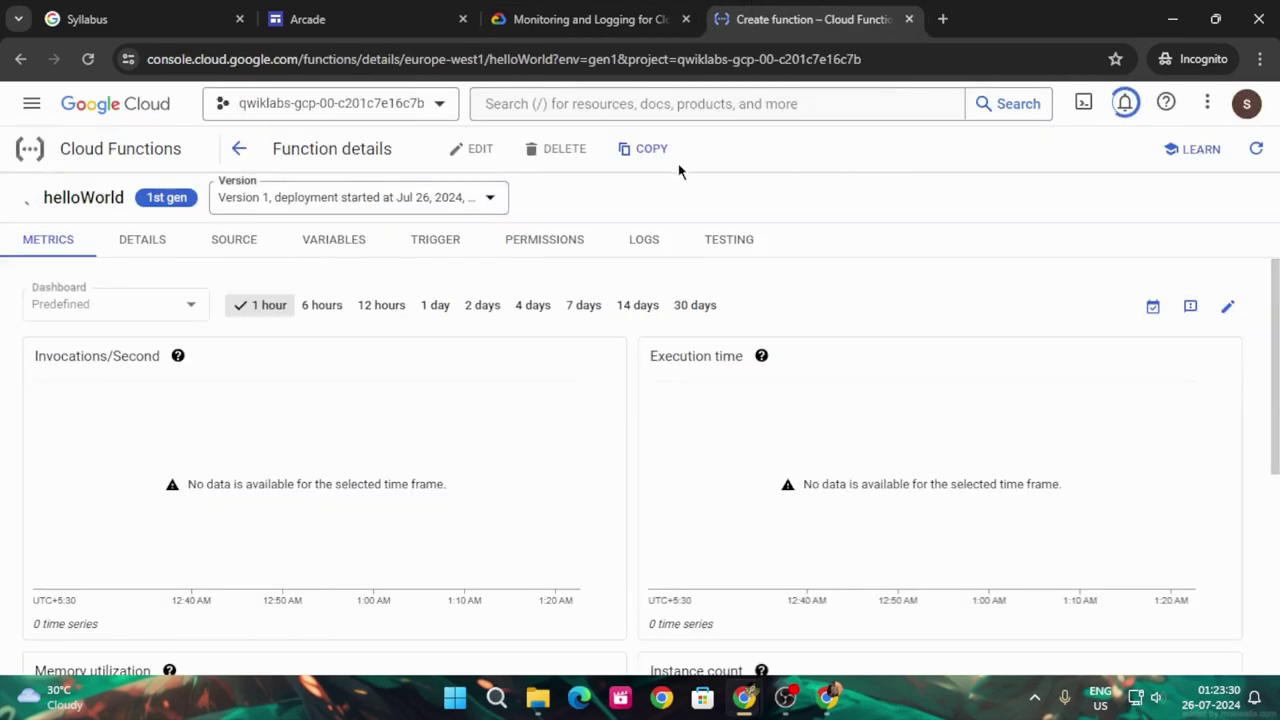
{"action": "left_click", "coordinate": [1125, 117]}
{"action": "left_click", "coordinate": [1118, 114]}
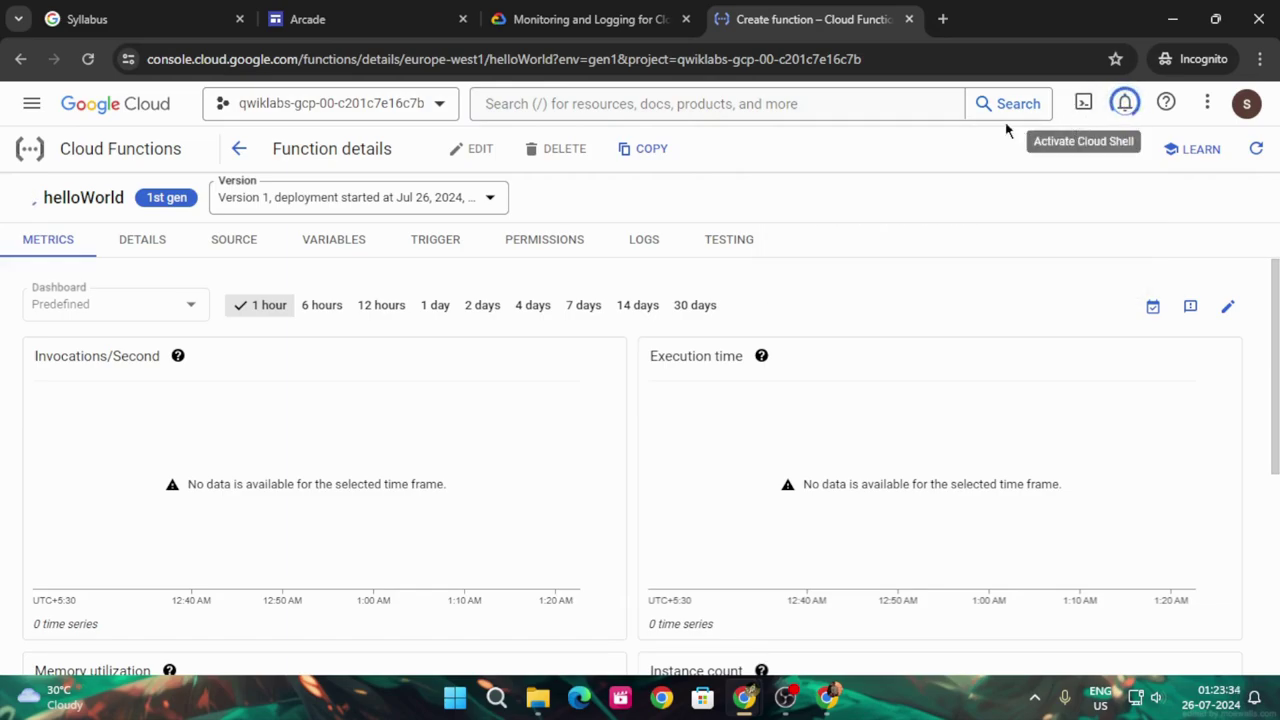
{"action": "left_click", "coordinate": [590, 19]}
{"action": "left_click", "coordinate": [536, 455]}
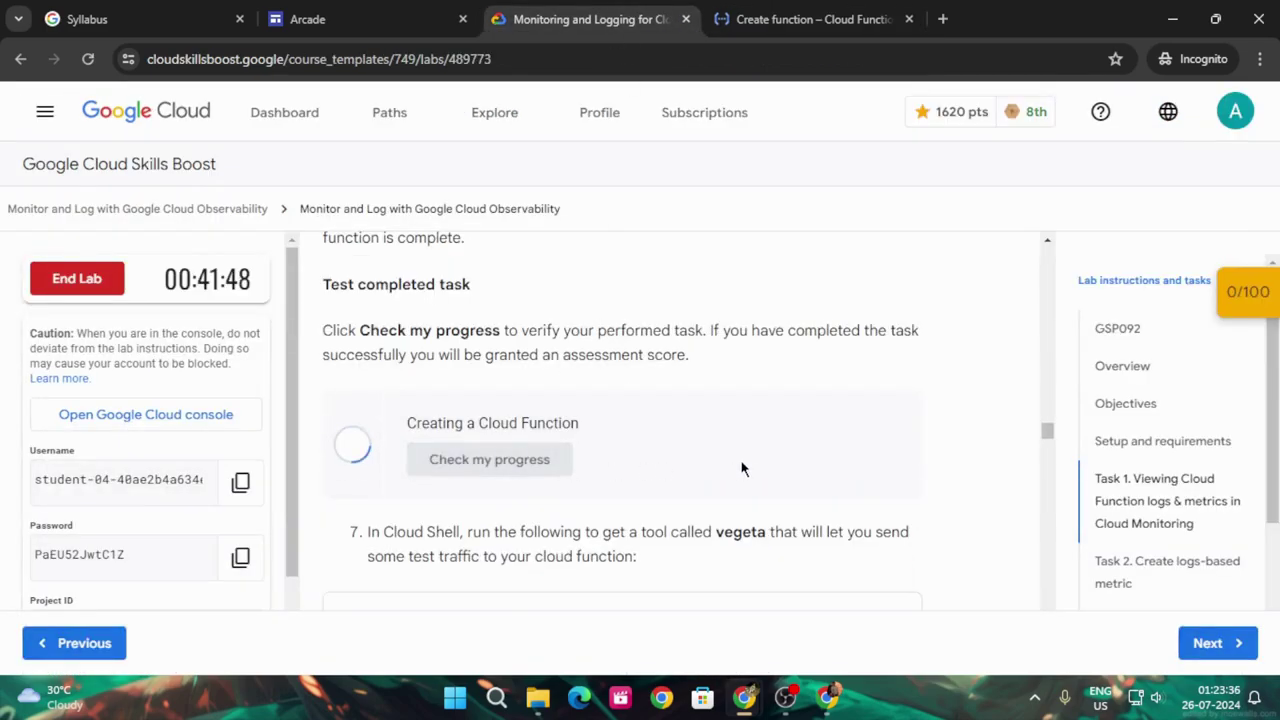
Read the lab's upcoming vegeta and test-traffic instructions, and check the cloud function checkpoint once more
{"action": "scroll", "coordinate": [745, 470], "scroll_direction": "down", "scroll_amount": 2}
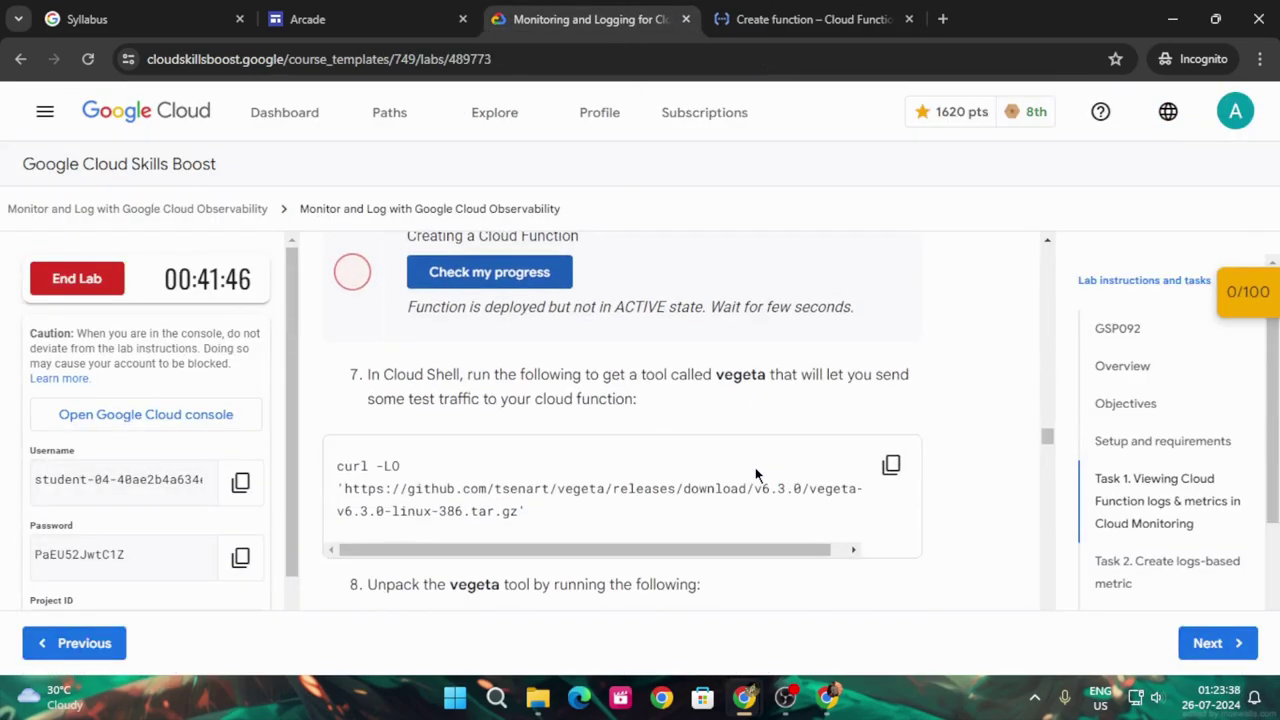
{"action": "scroll", "coordinate": [756, 474], "scroll_direction": "down", "scroll_amount": 3}
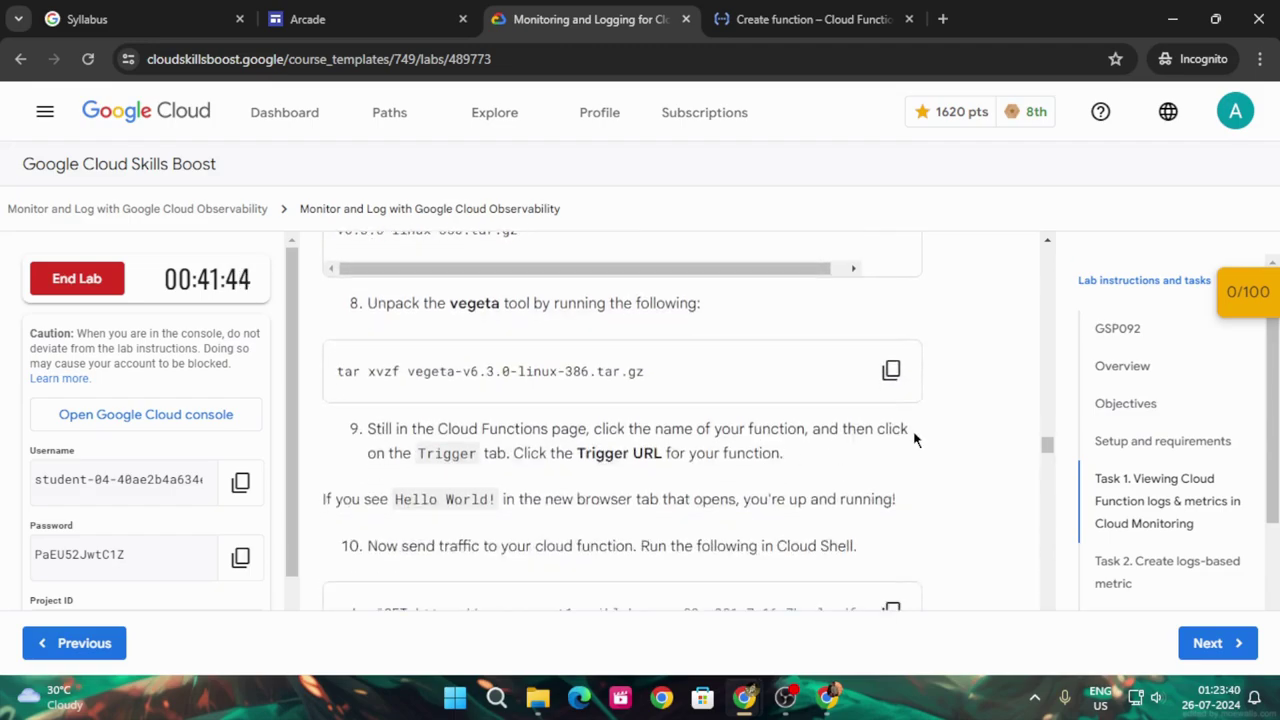
{"action": "scroll", "coordinate": [980, 423], "scroll_direction": "down", "scroll_amount": 2}
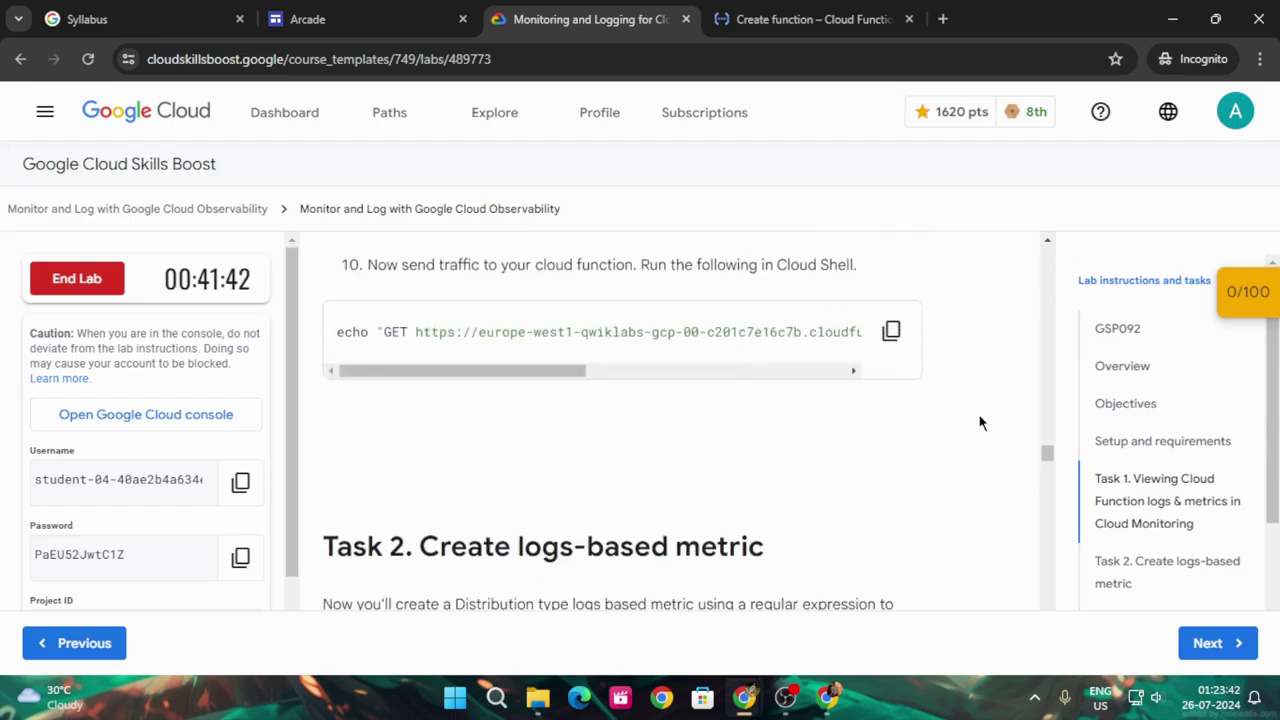
{"action": "scroll", "coordinate": [980, 423], "scroll_direction": "down", "scroll_amount": 1}
{"action": "scroll", "coordinate": [955, 431], "scroll_direction": "up", "scroll_amount": 8}
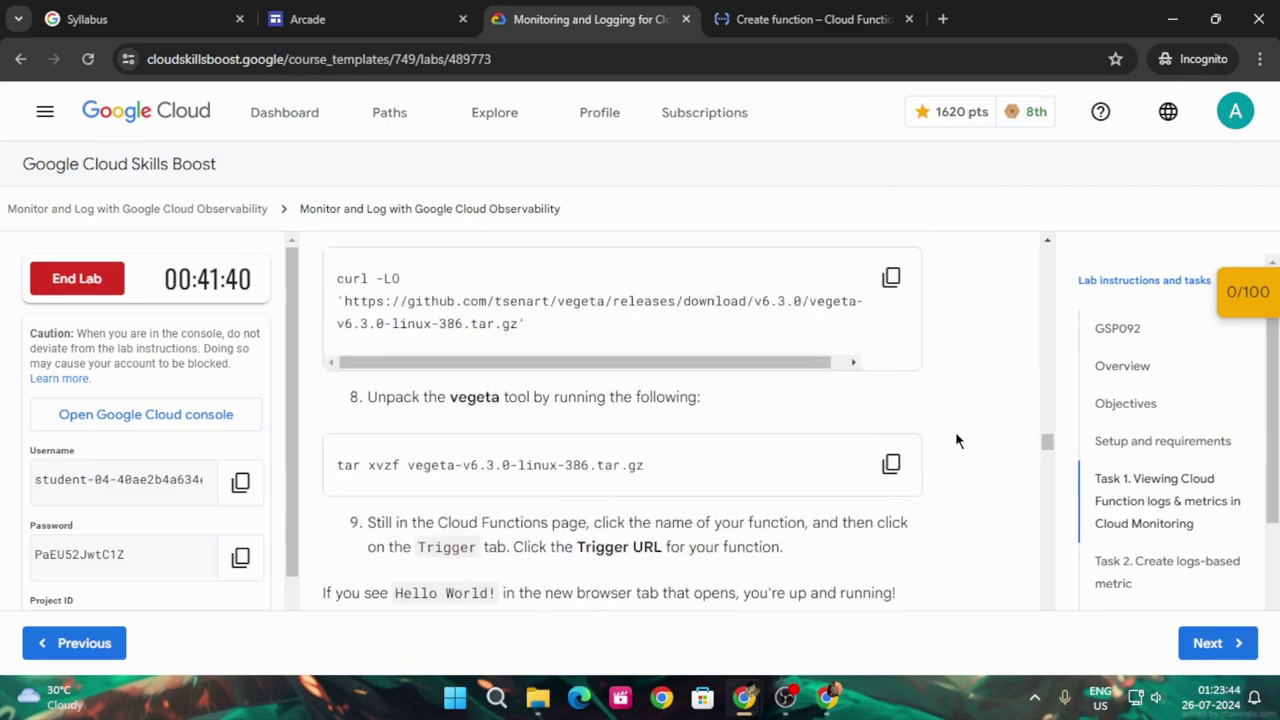
{"action": "left_click", "coordinate": [814, 15]}
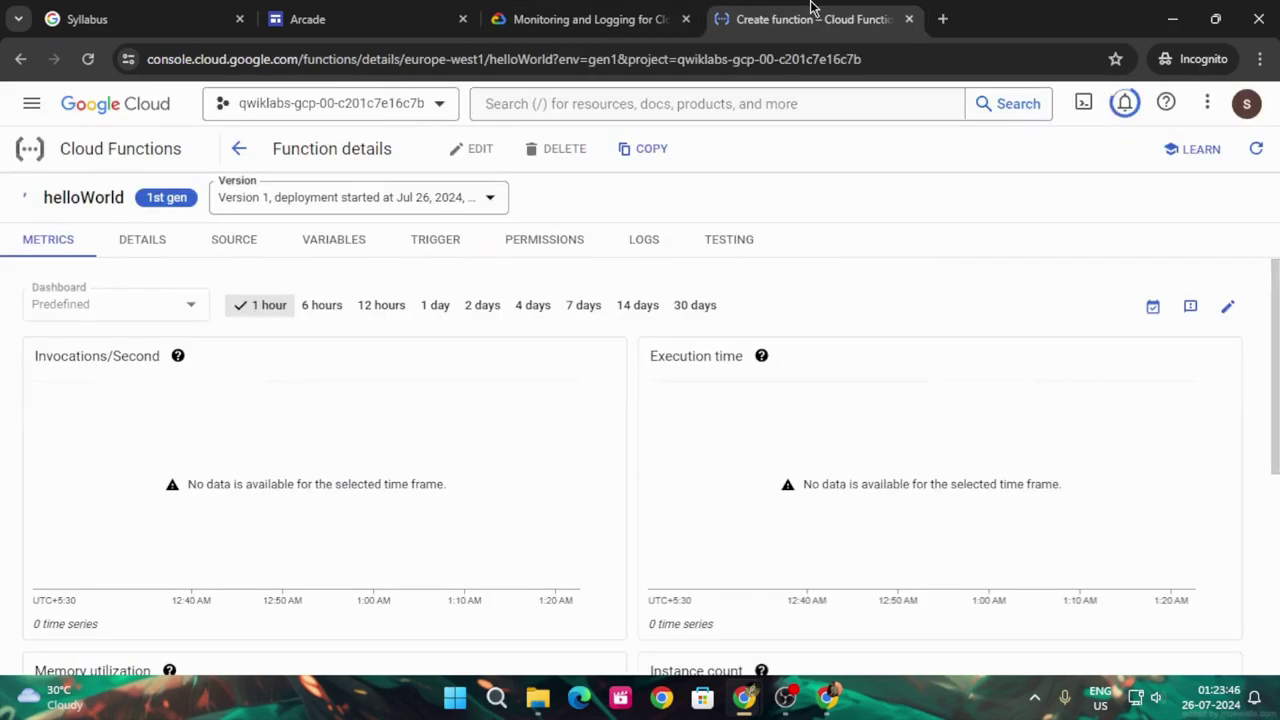
{"action": "left_click", "coordinate": [580, 12]}
{"action": "left_click", "coordinate": [526, 360]}
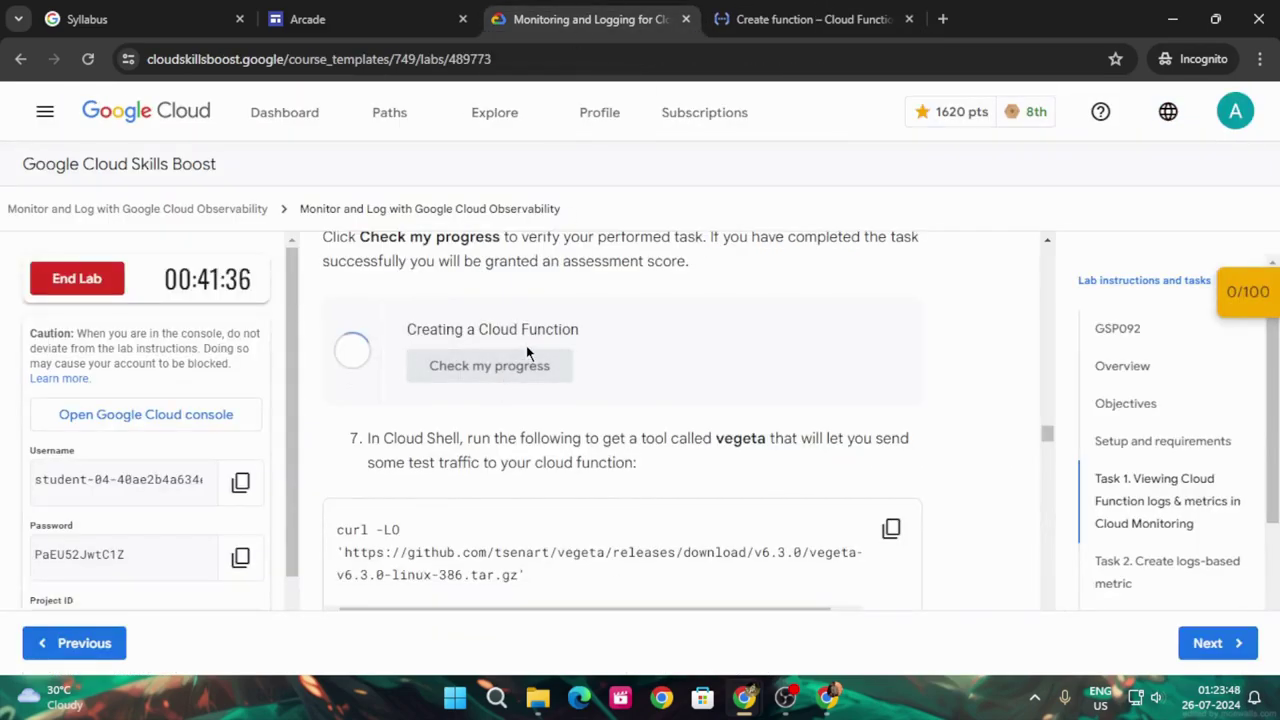
Check helloWorld's deployment status and verify the Creating a Cloud Function checkpoint in the lab
{"action": "left_click", "coordinate": [794, 17]}
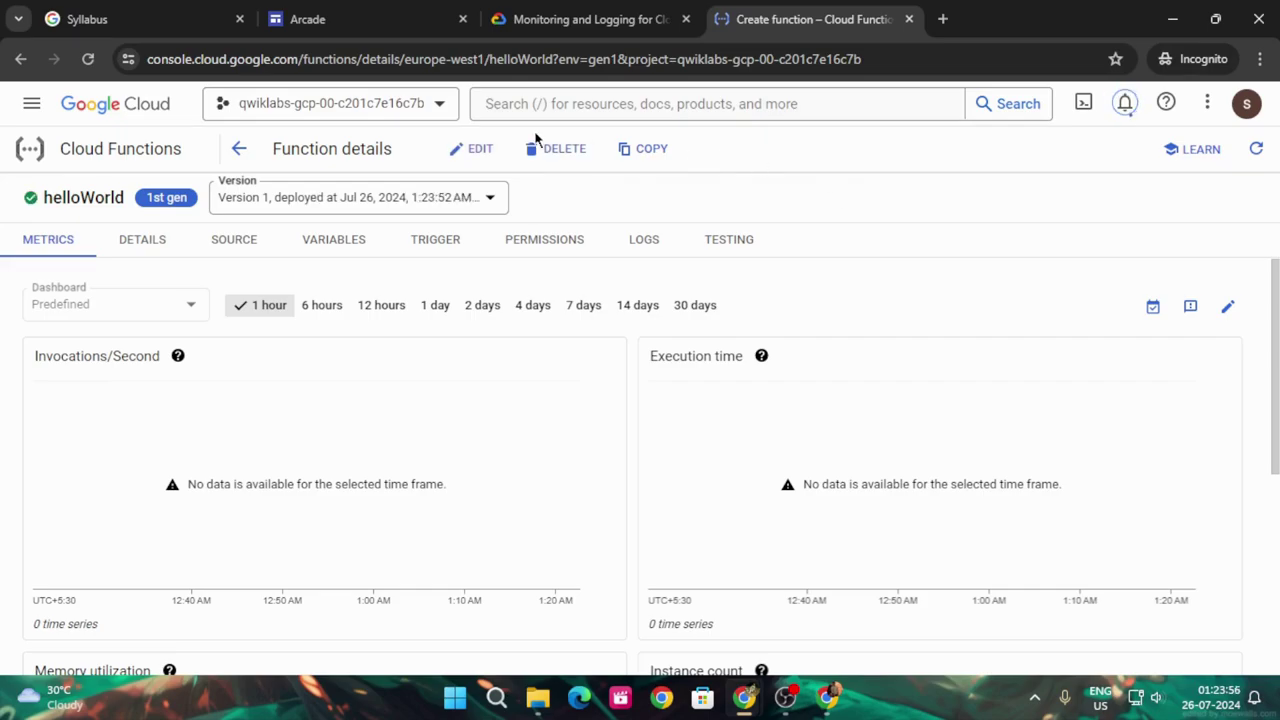
{"action": "left_click", "coordinate": [585, 19]}
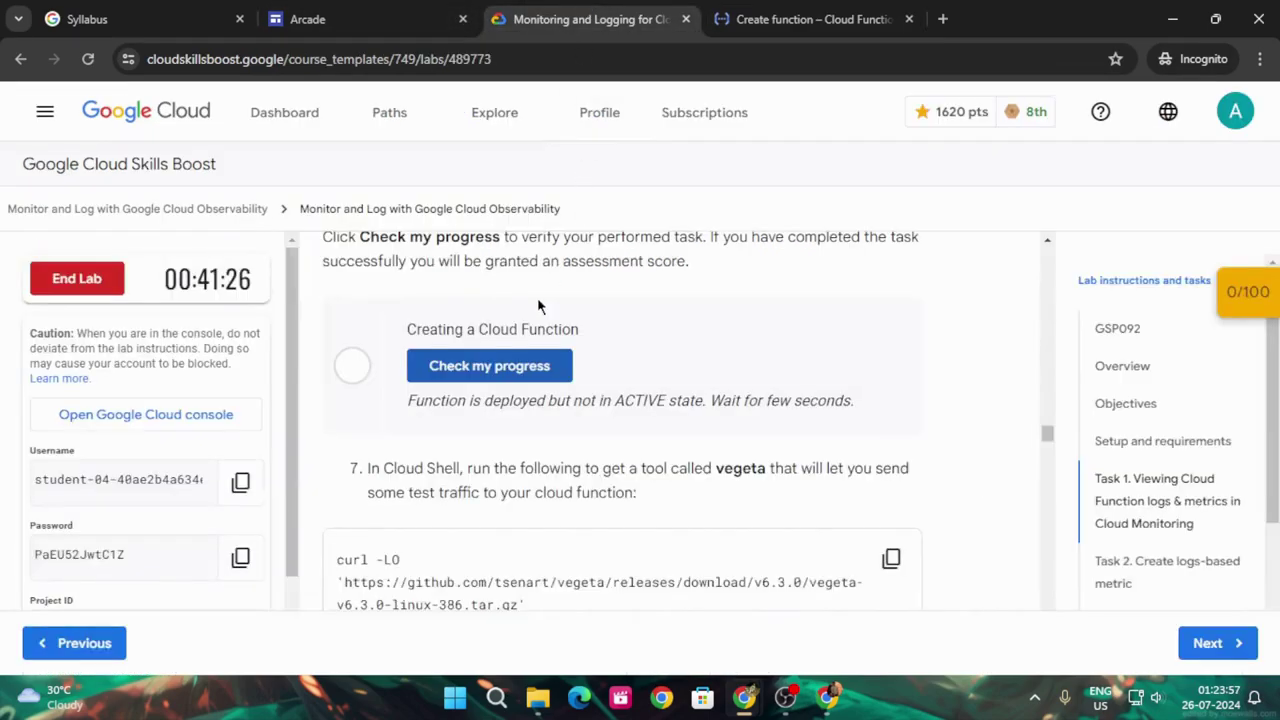
{"action": "left_click", "coordinate": [489, 366]}
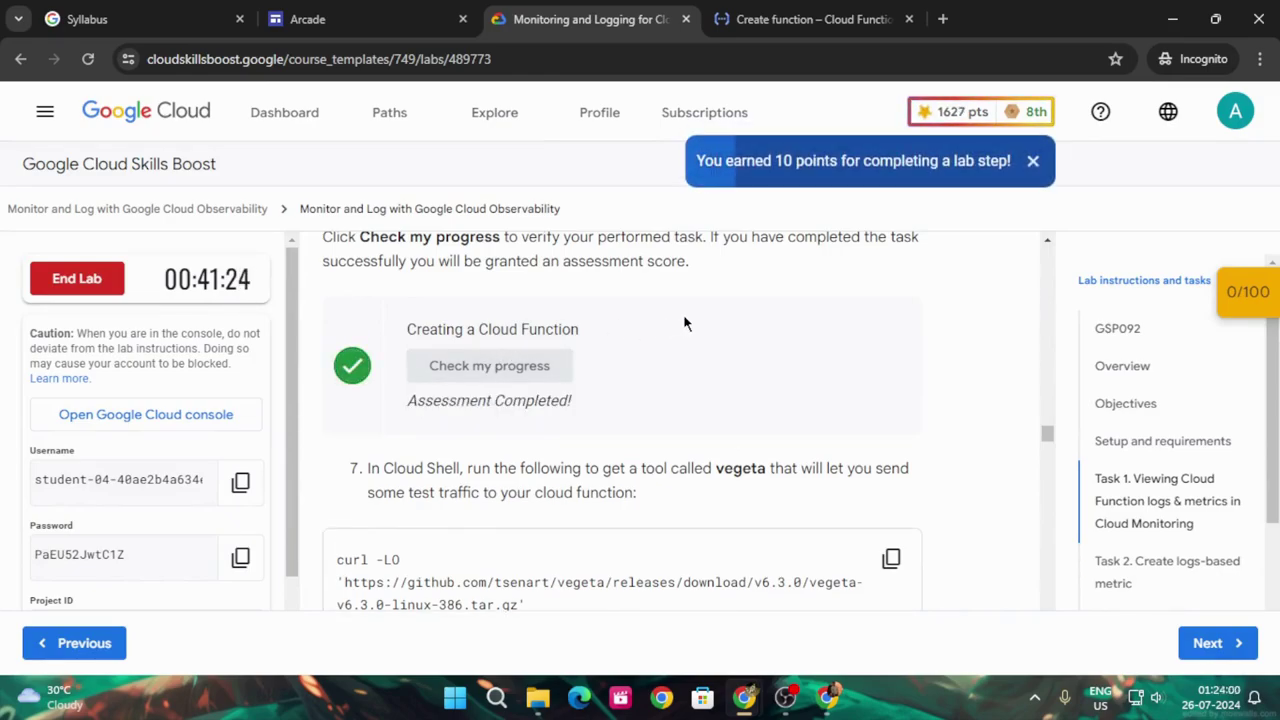
Open Cloud Shell, enlarge the terminal and run the lab's curl command to download vegeta-v6.3.0-linux-386.tar.gz
{"action": "left_click", "coordinate": [893, 559]}
{"action": "left_click", "coordinate": [805, 19]}
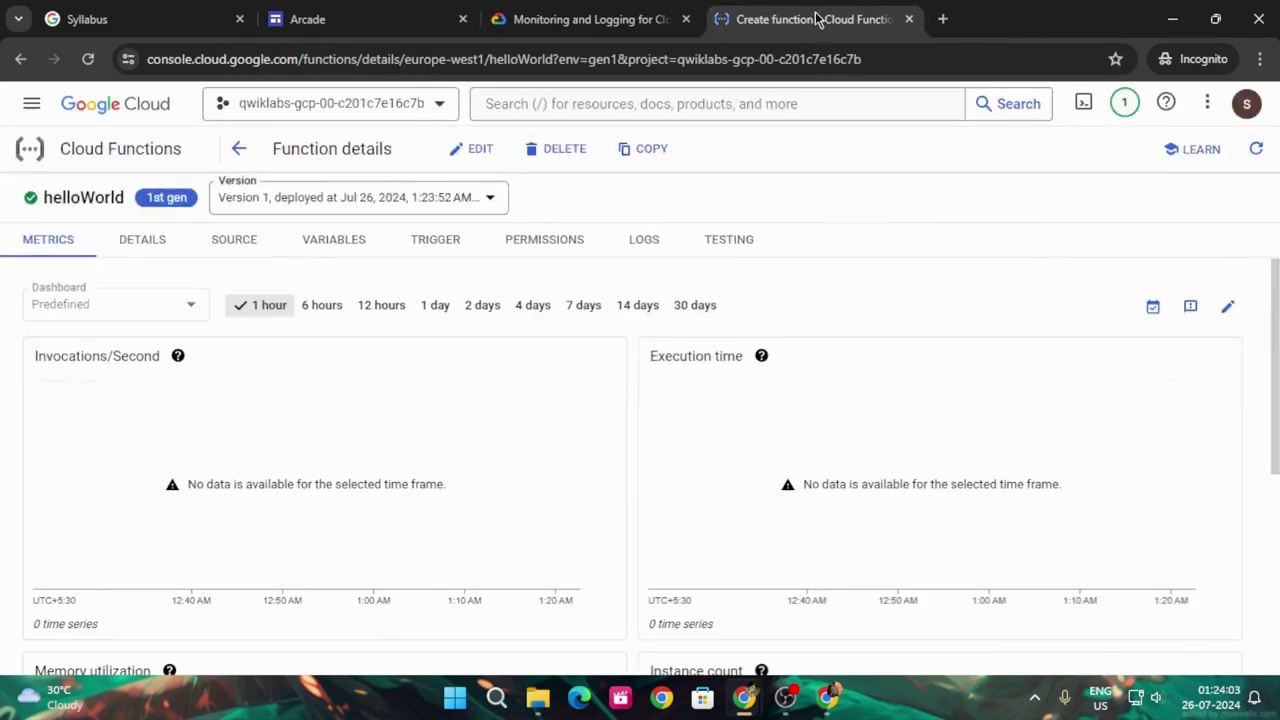
{"action": "left_click", "coordinate": [1085, 114]}
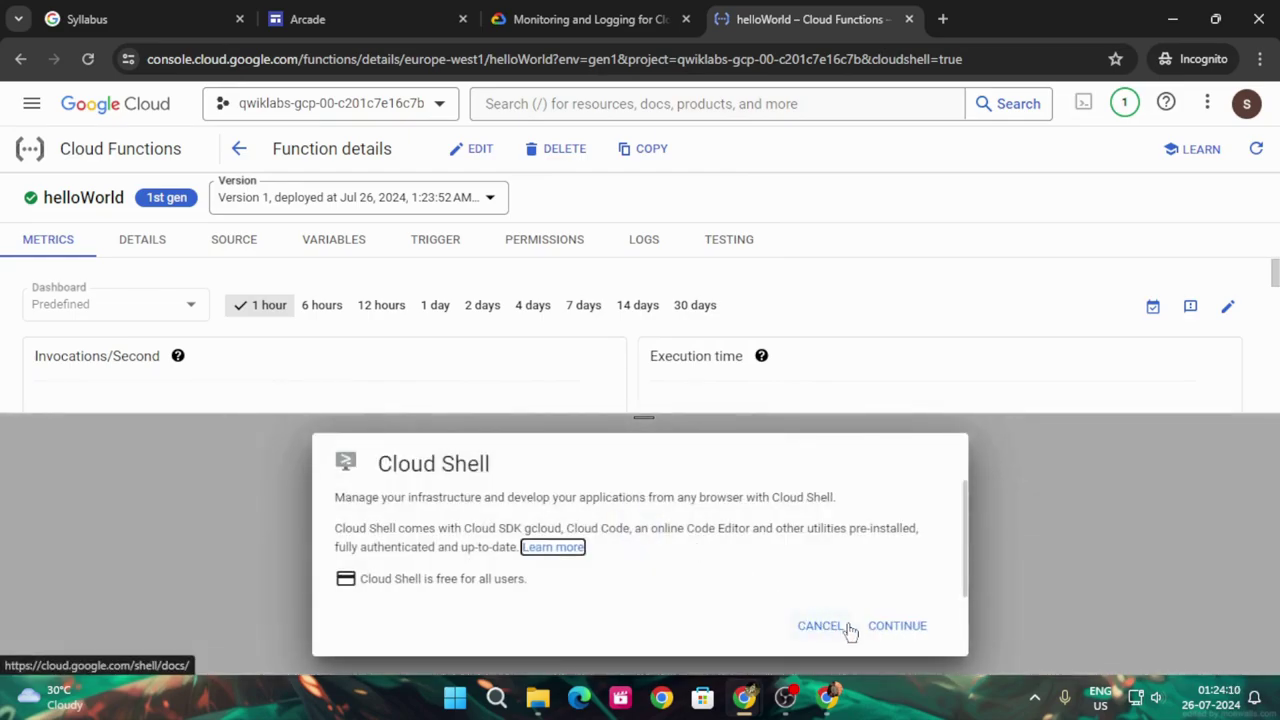
{"action": "left_click", "coordinate": [889, 632]}
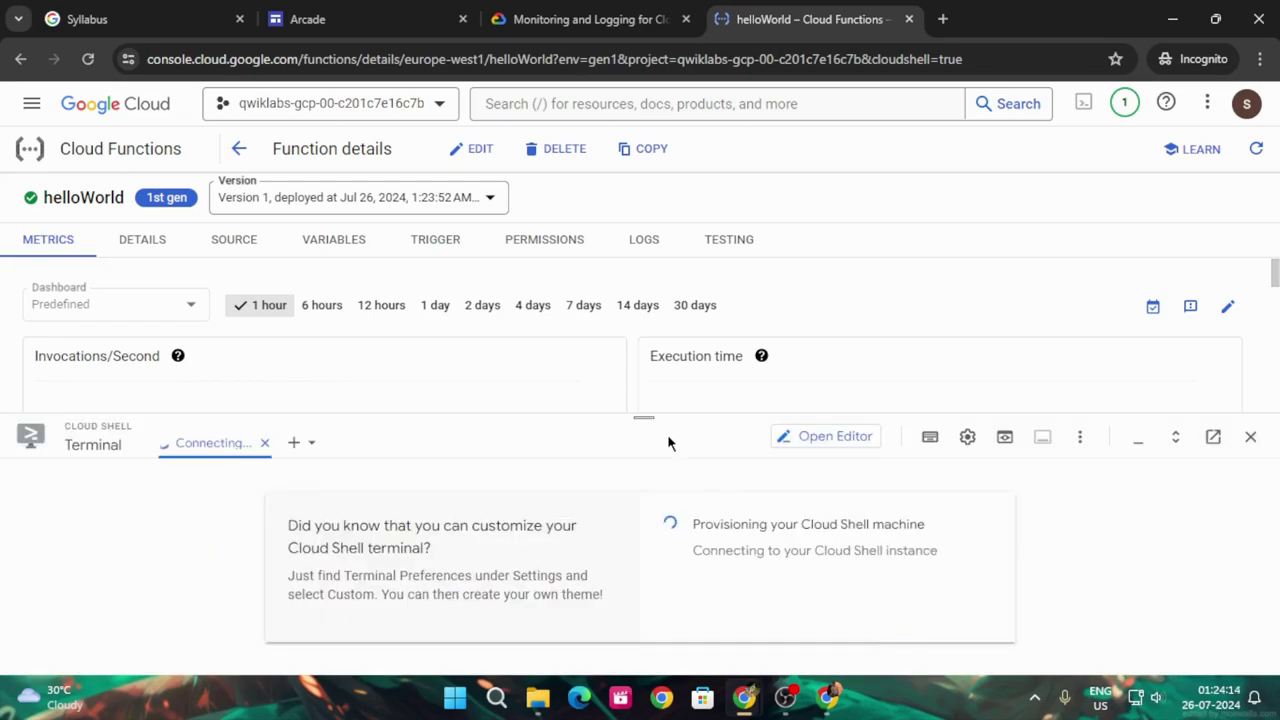
{"action": "left_click_drag", "start_coordinate": [647, 421], "coordinate": [644, 274]}
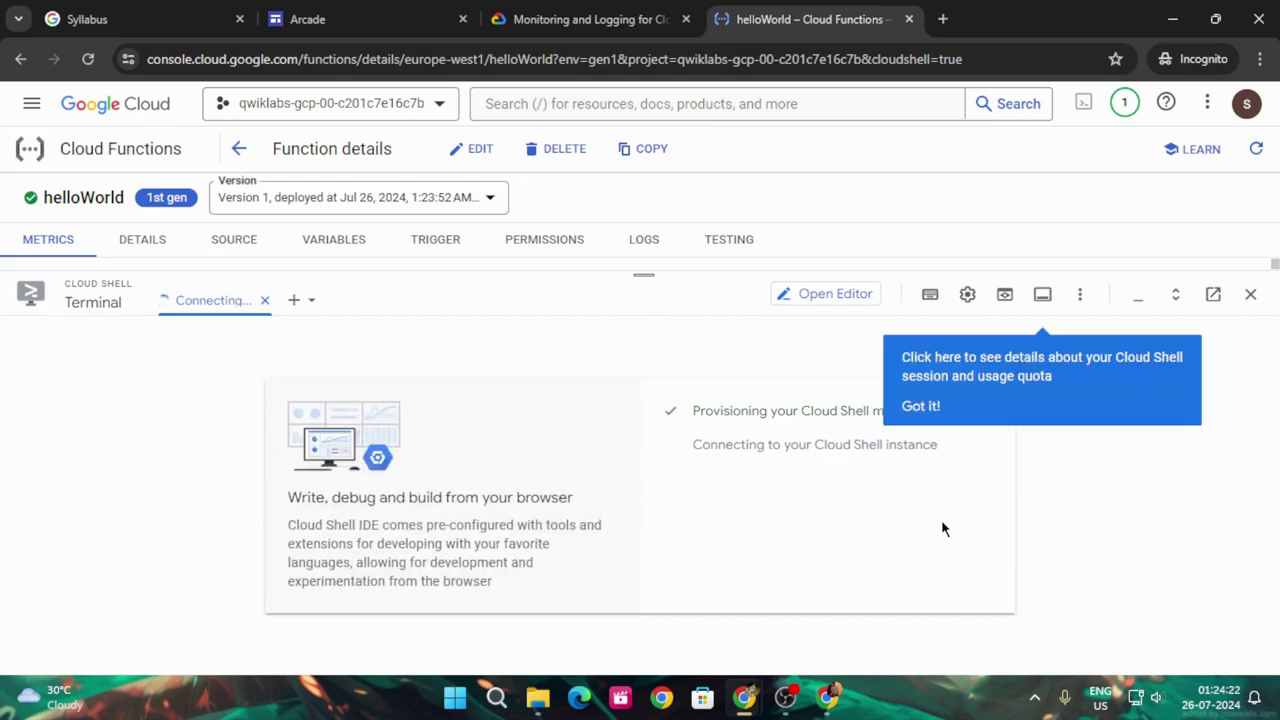
{"action": "left_click", "coordinate": [912, 408]}
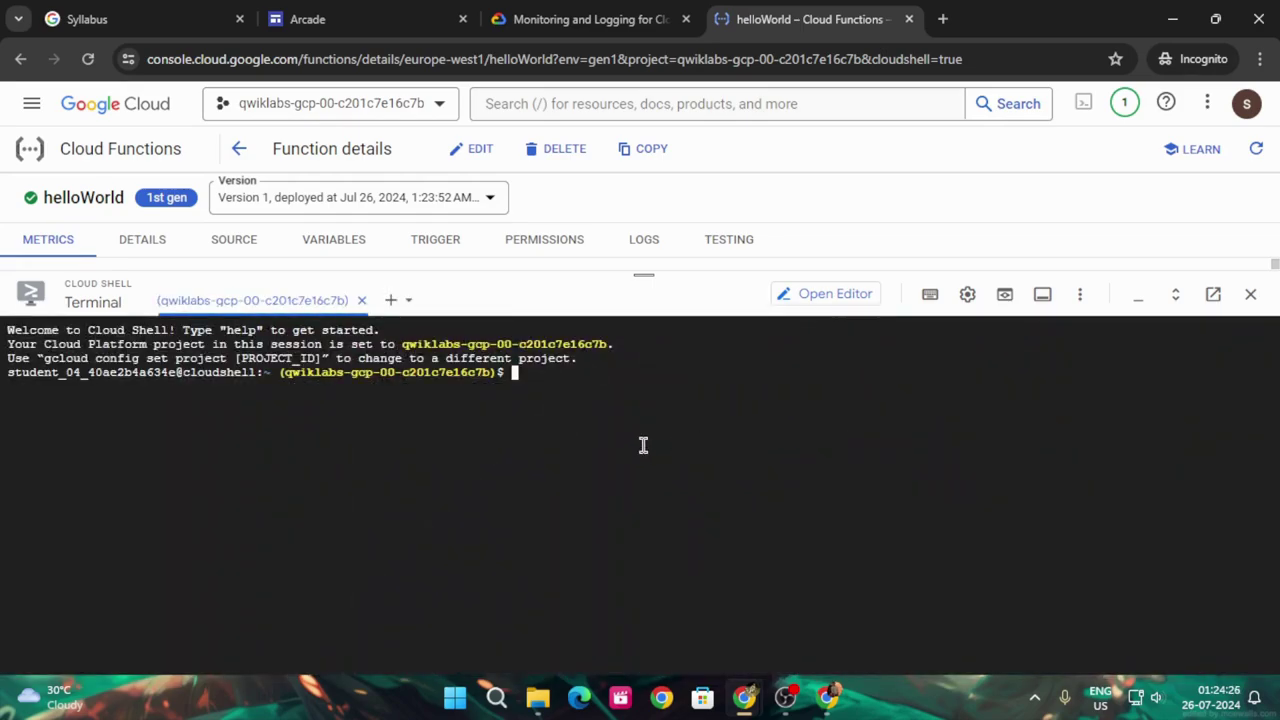
{"action": "key", "text": "ctrl+v"}
{"action": "key", "text": "Return"}
Copy the lab's unpack command and run tar xvzf vegeta-v6.3.0-linux-386.tar.gz in Cloud Shell
{"action": "key", "text": "ctrl+shift+Tab"}
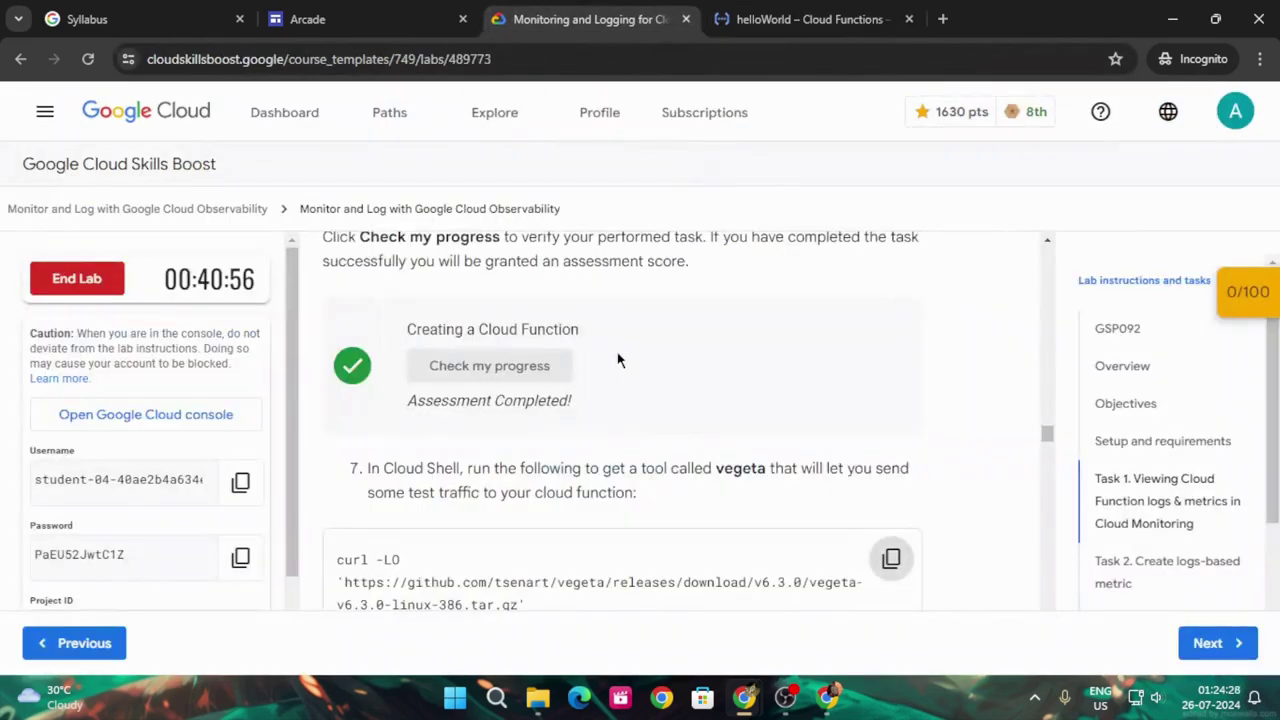
{"action": "scroll", "coordinate": [686, 444], "scroll_direction": "down", "scroll_amount": 4}
{"action": "left_click", "coordinate": [890, 370]}
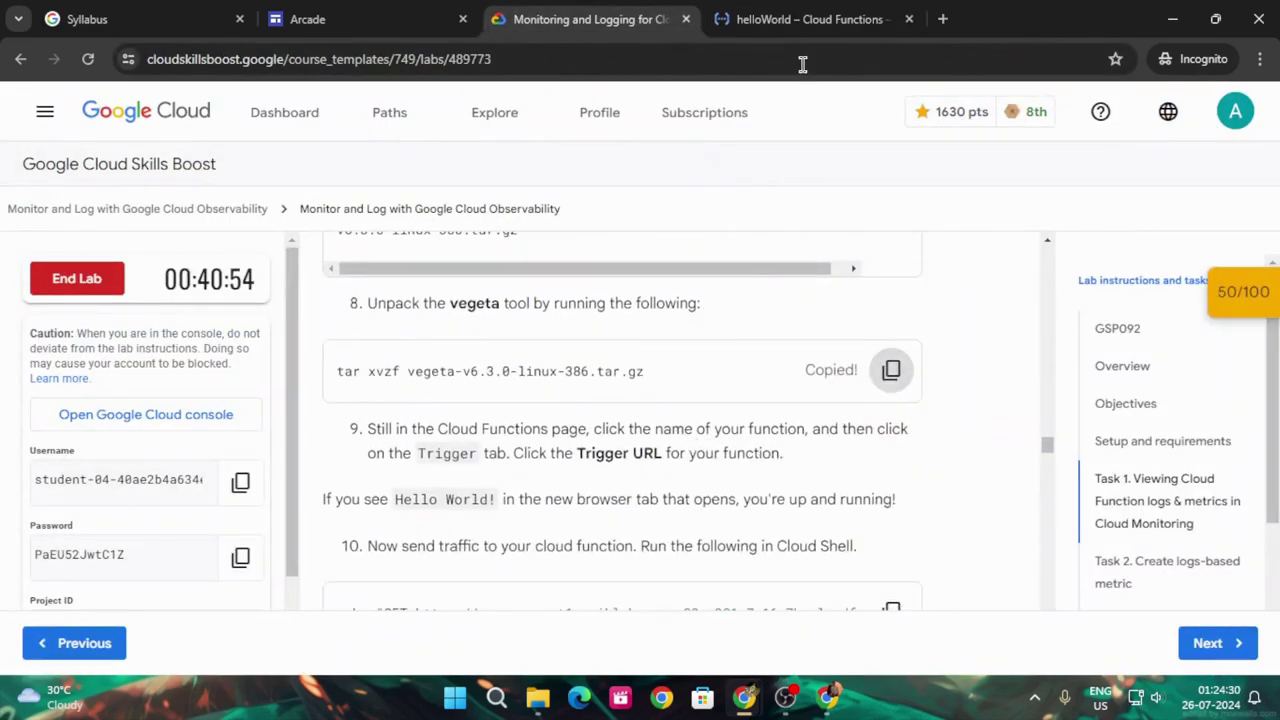
{"action": "left_click", "coordinate": [785, 22]}
{"action": "key", "text": "ctrl+v"}
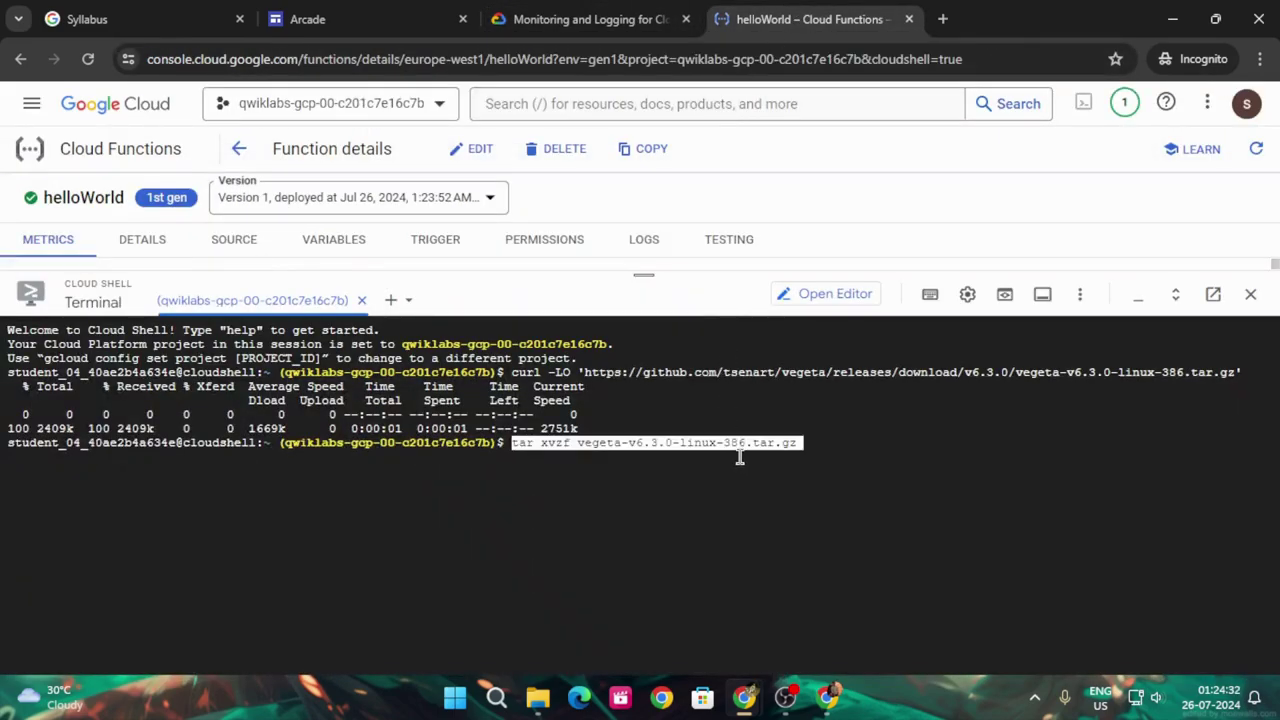
{"action": "key", "text": "Return"}
Copy the lab's traffic command and run the 300s vegeta attack on helloWorld in Cloud Shell, writing to results.bin
{"action": "left_click", "coordinate": [578, 19]}
{"action": "scroll", "coordinate": [729, 449], "scroll_direction": "down", "scroll_amount": 3}
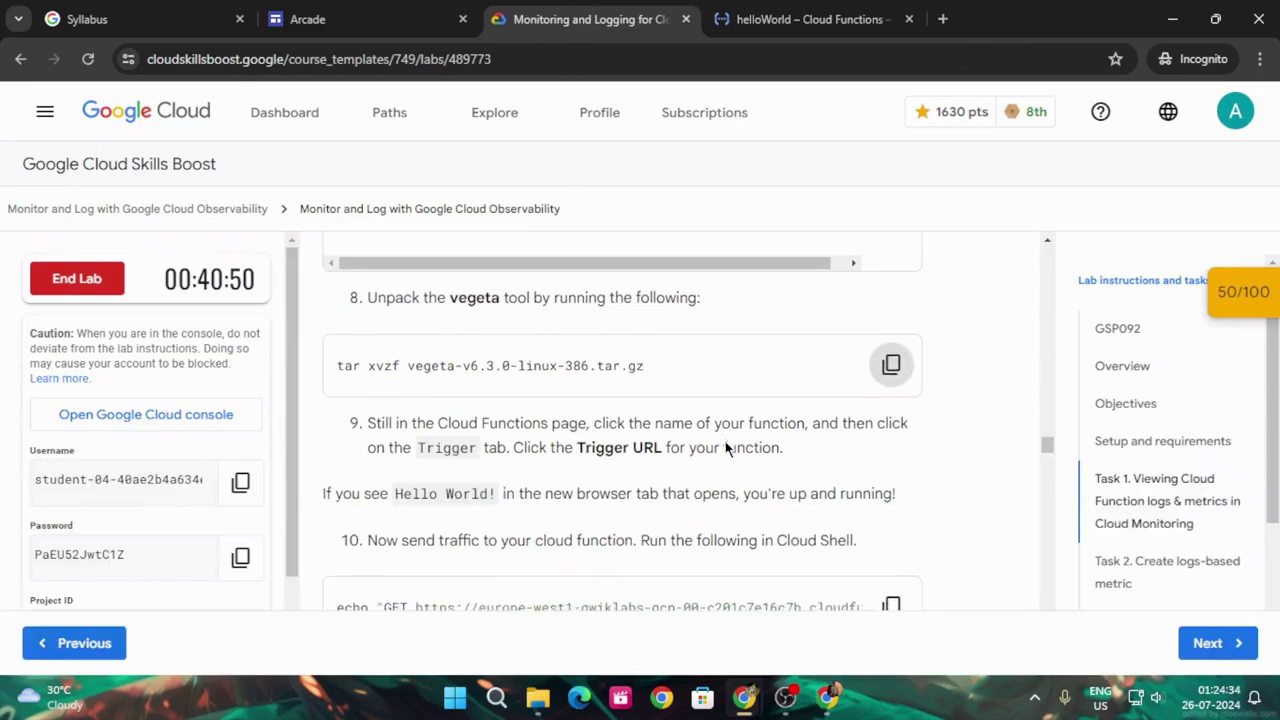
{"action": "left_click", "coordinate": [891, 331]}
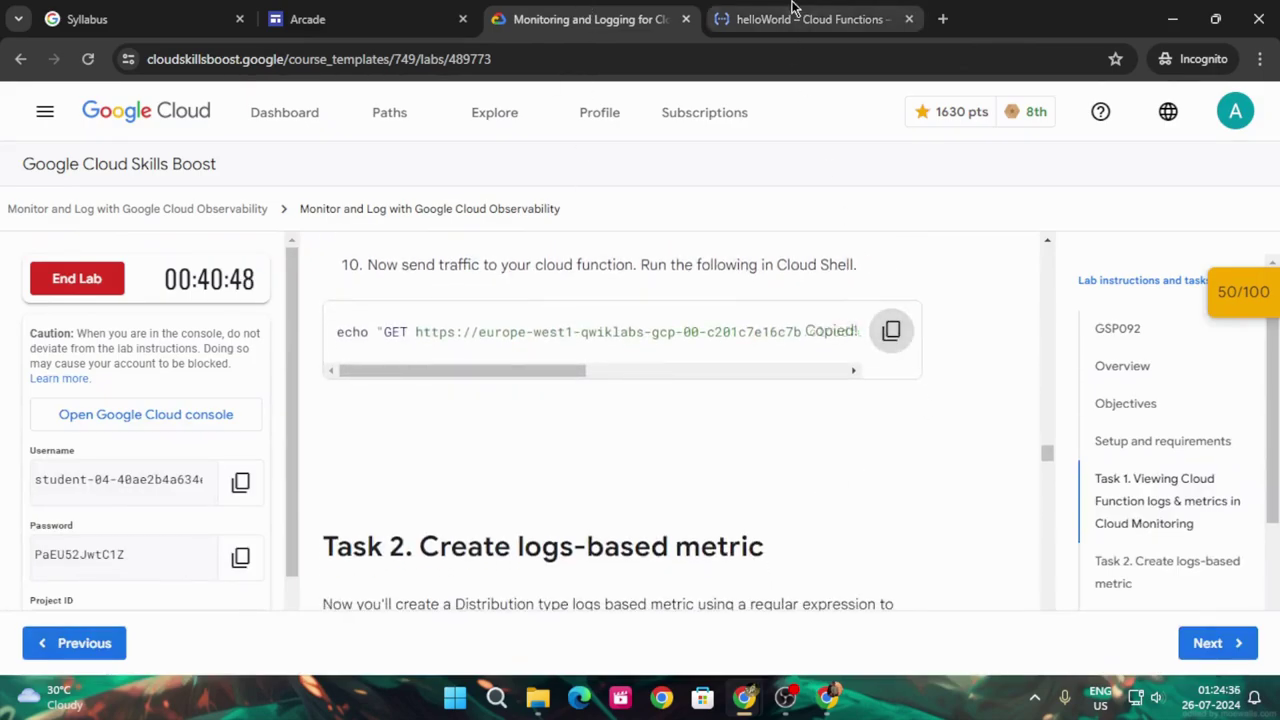
{"action": "left_click", "coordinate": [800, 19]}
{"action": "key", "text": "ctrl+v"}
{"action": "key", "text": "Return"}
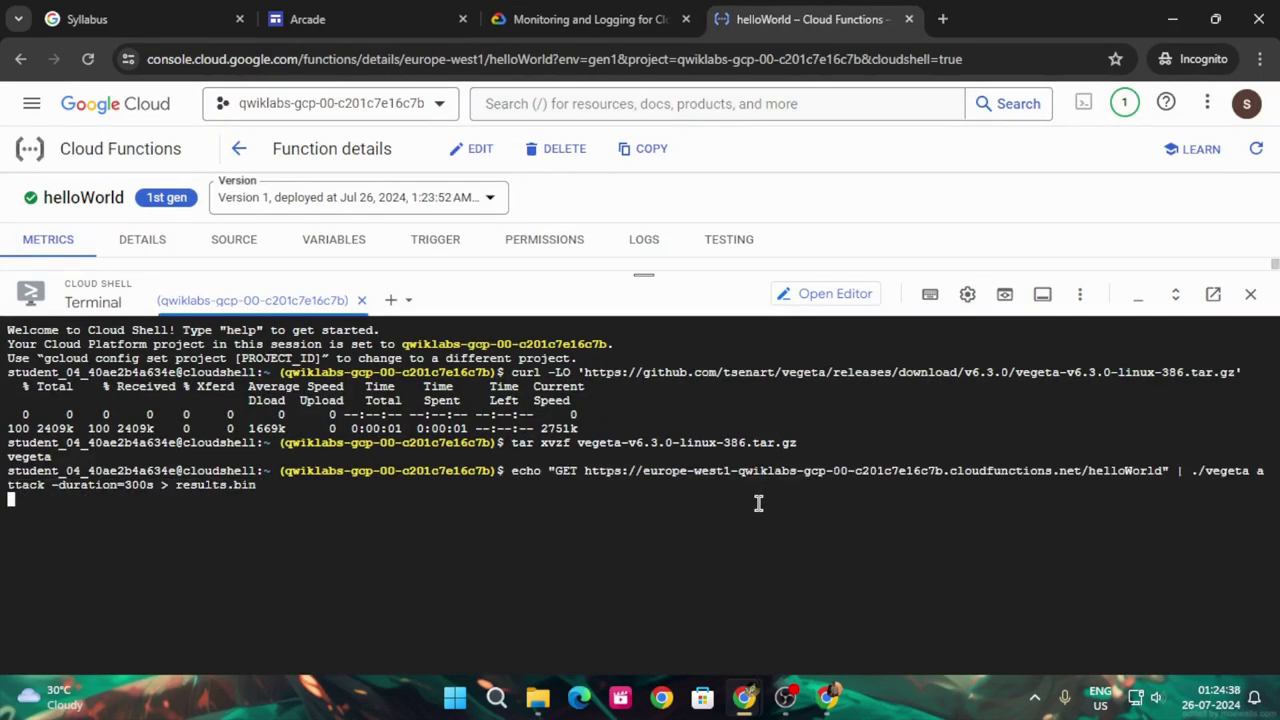
Copy the name Logs Explorer from the lab's Task 2 instructions, search the console for it and open that page
{"action": "left_click", "coordinate": [590, 19]}
{"action": "scroll", "coordinate": [600, 360], "scroll_direction": "down", "scroll_amount": 3}
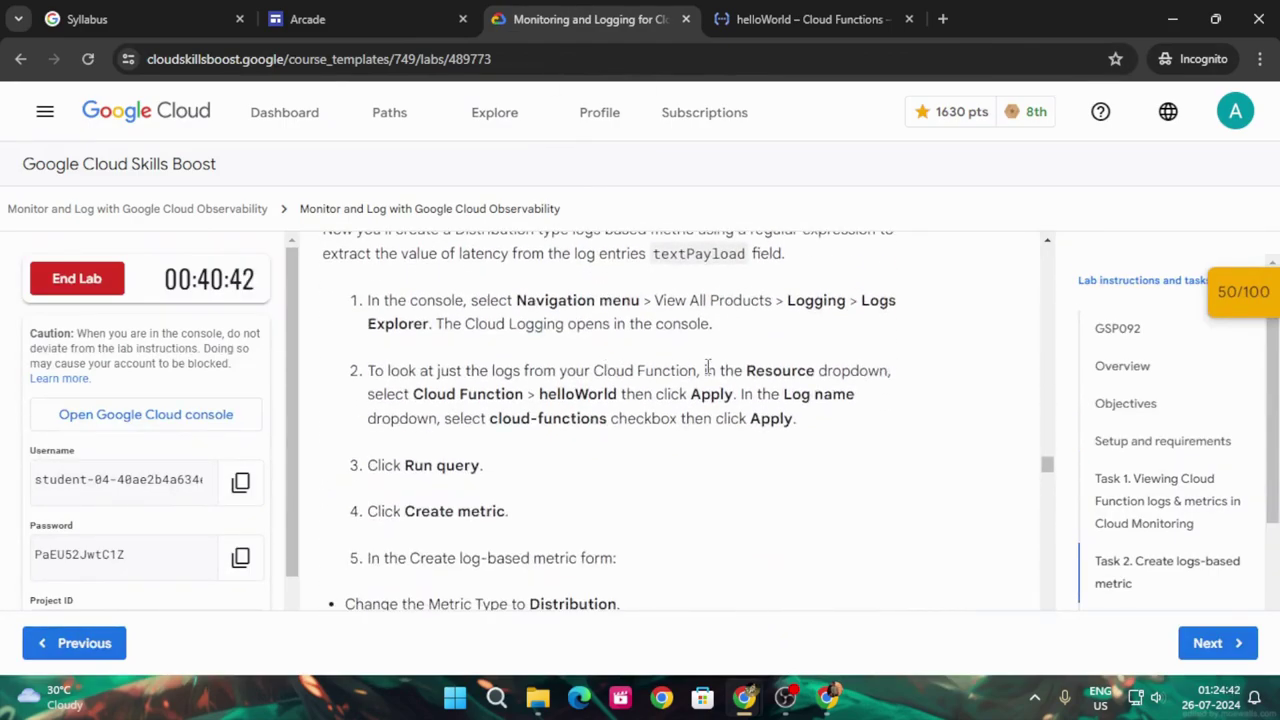
{"action": "left_click_drag", "start_coordinate": [863, 300], "coordinate": [428, 331]}
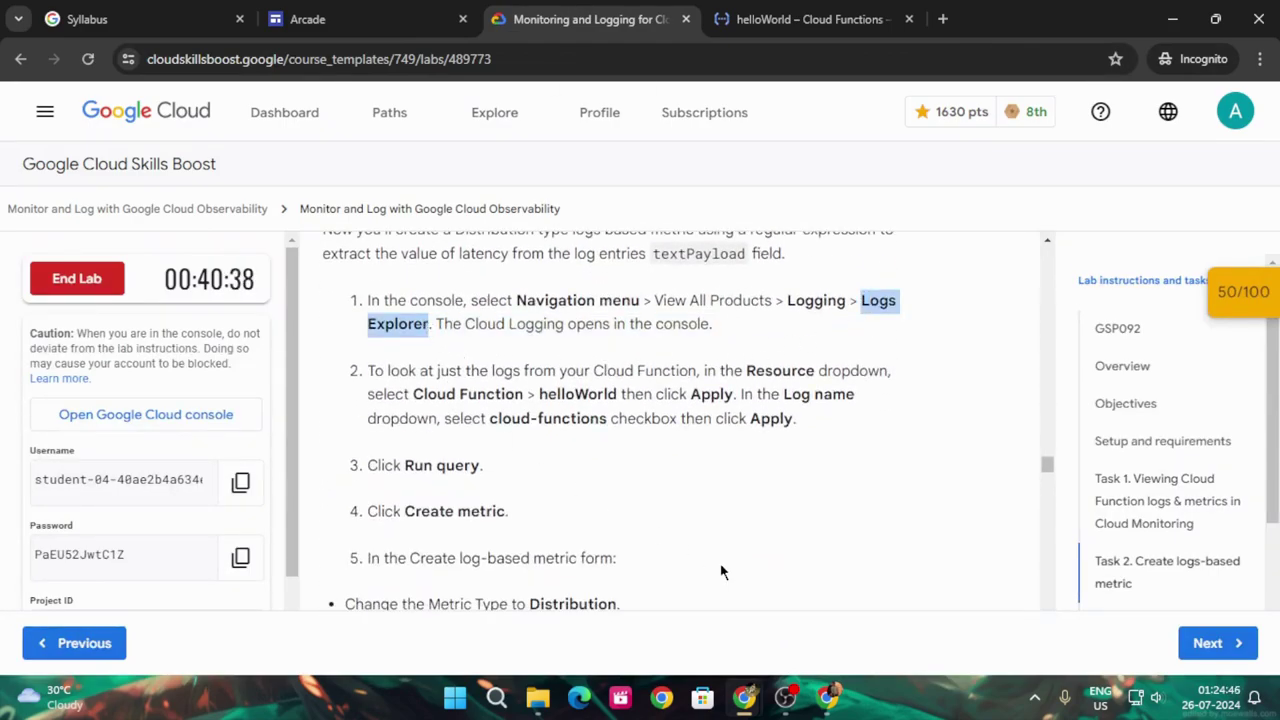
{"action": "left_click", "coordinate": [795, 10]}
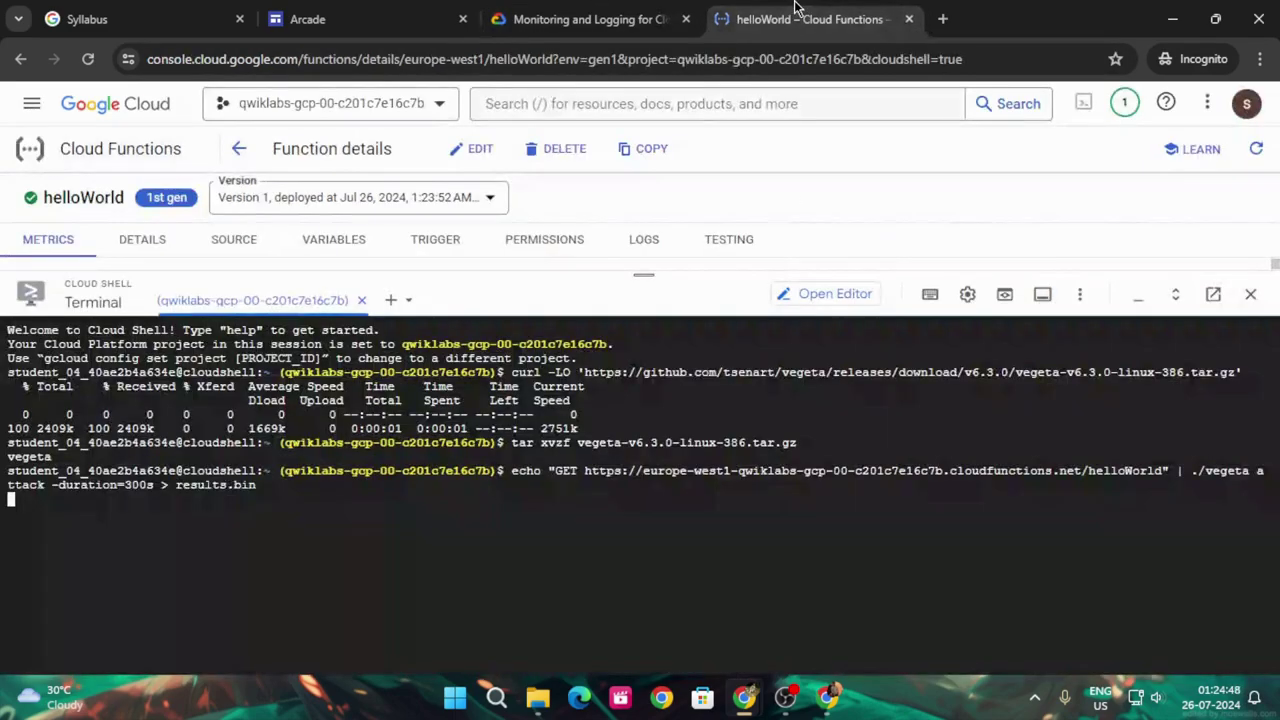
{"action": "left_click", "coordinate": [664, 103]}
{"action": "key", "text": "ctrl+v"}
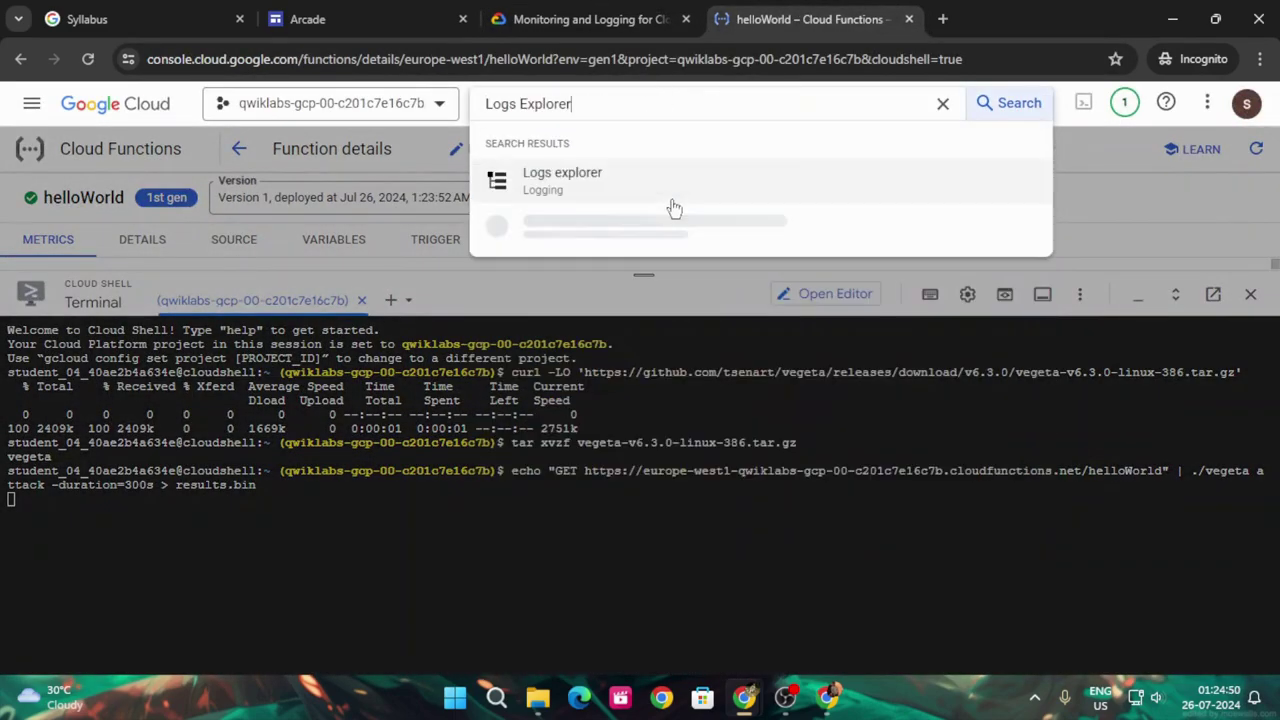
{"action": "left_click", "coordinate": [577, 200]}
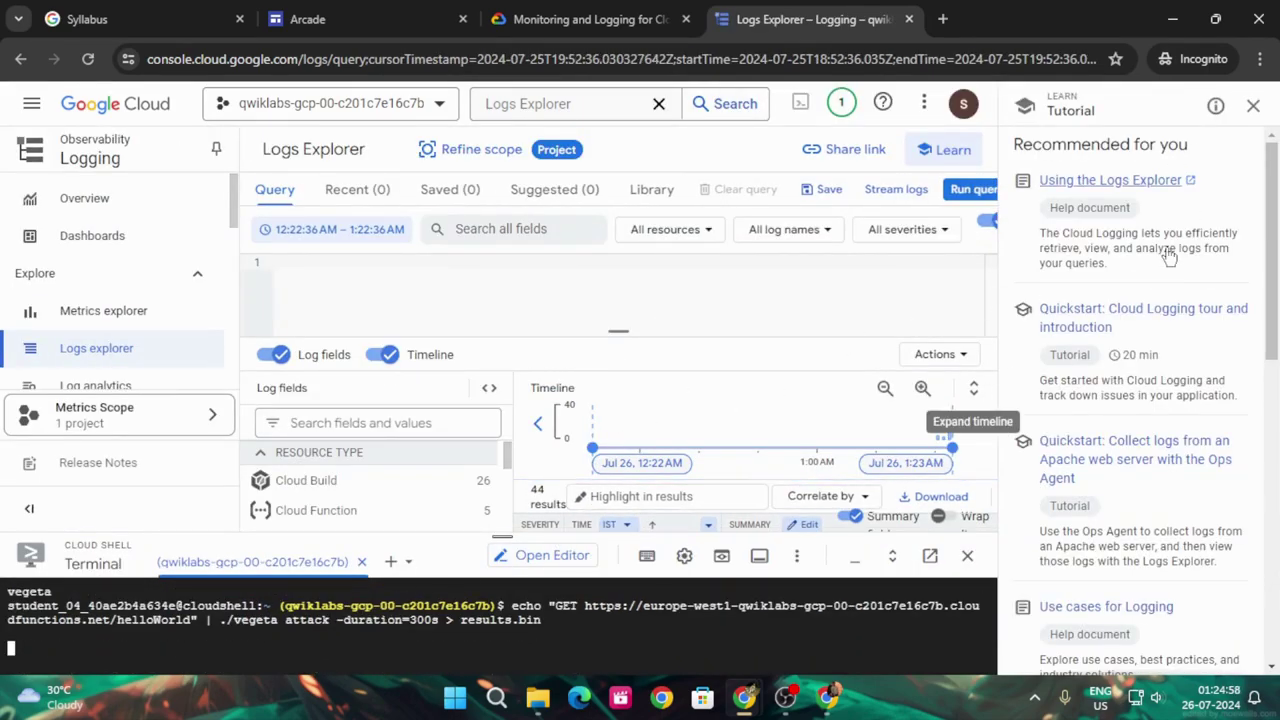
Close the Learn tutorial and the time range tip, and shrink the Cloud Shell terminal to free up the log view
{"action": "left_click", "coordinate": [1262, 105]}
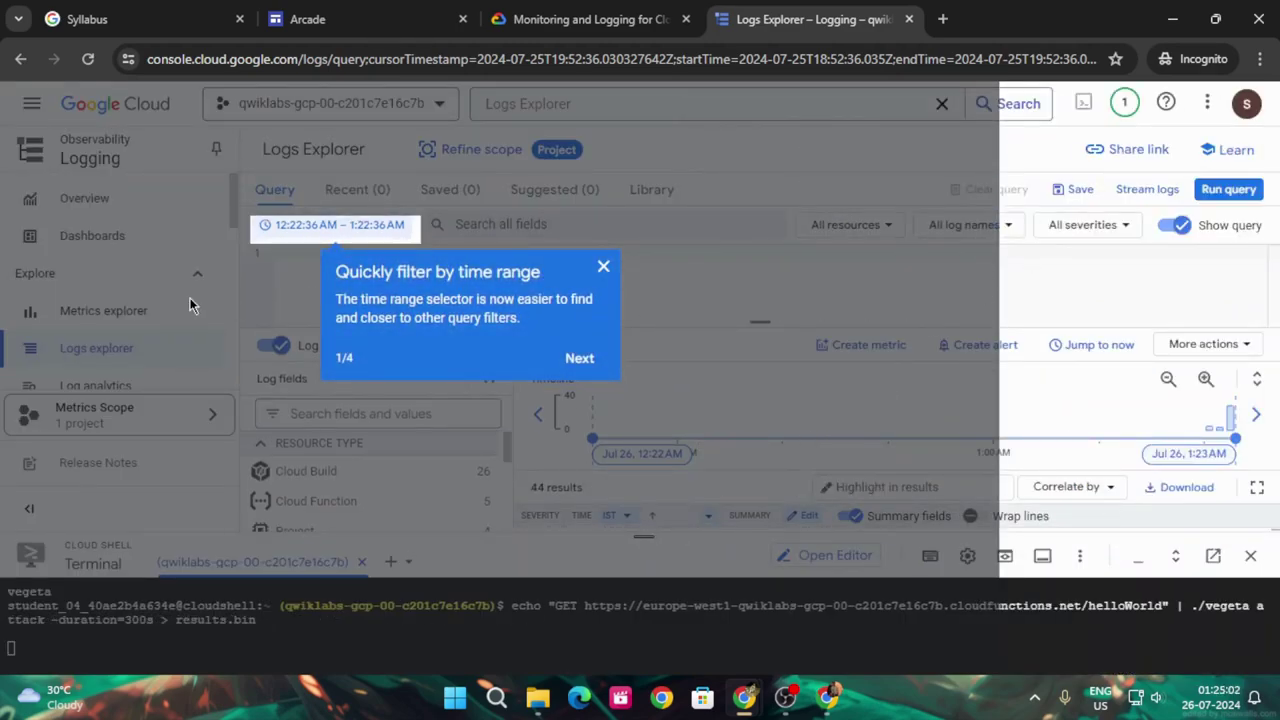
{"action": "left_click", "coordinate": [604, 266]}
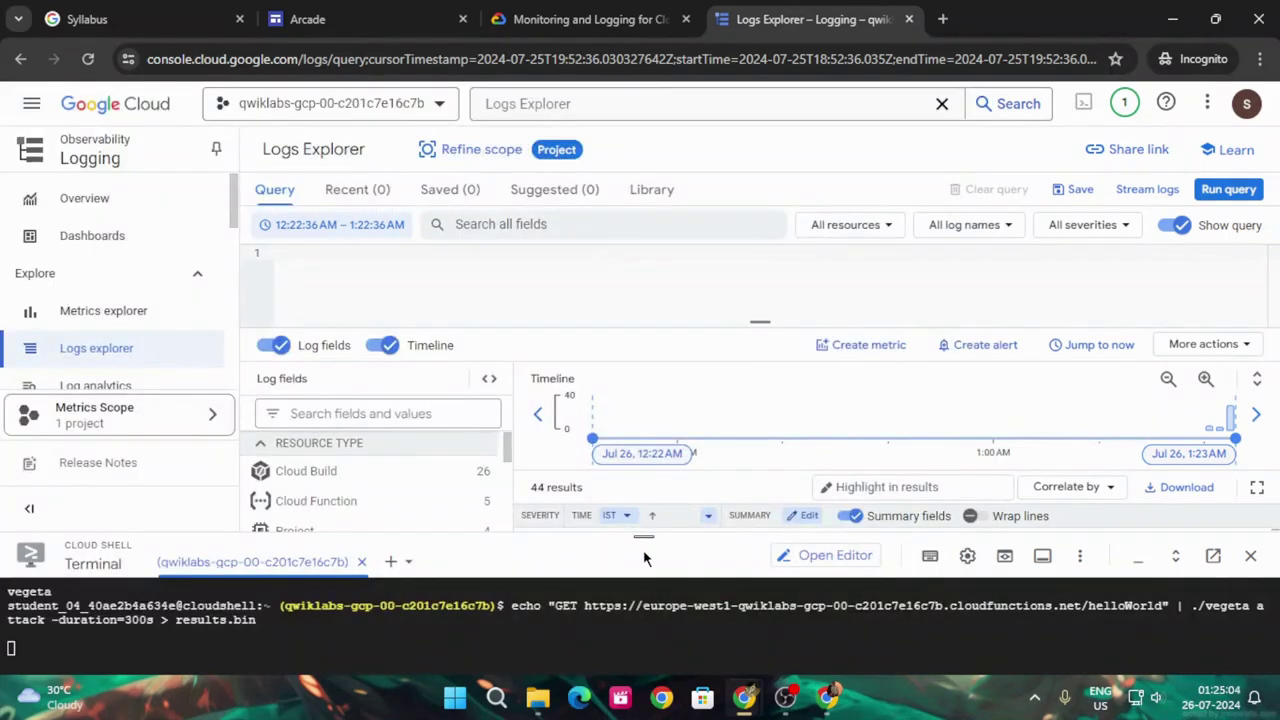
{"action": "left_click_drag", "start_coordinate": [645, 540], "coordinate": [645, 670]}
Check the lab's resource filter instruction and filter the Logs Explorer query to the Cloud Function resource type
{"action": "left_click", "coordinate": [590, 19]}
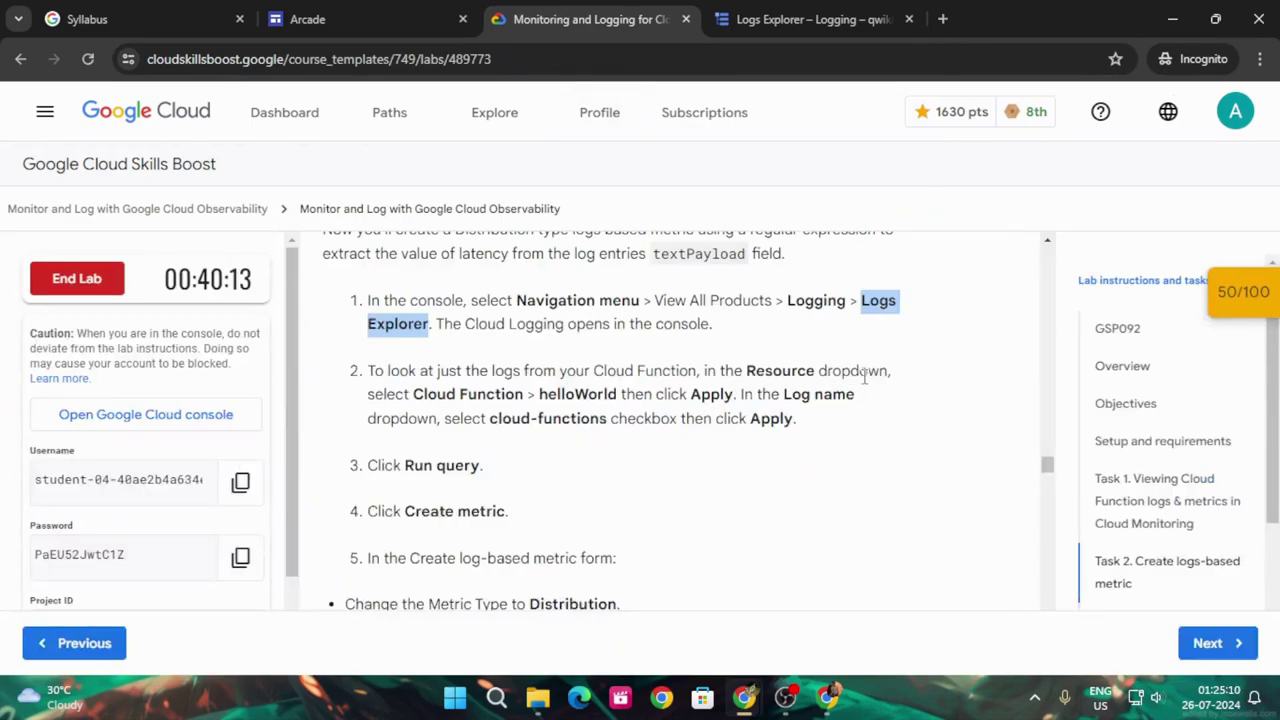
{"action": "left_click", "coordinate": [757, 19]}
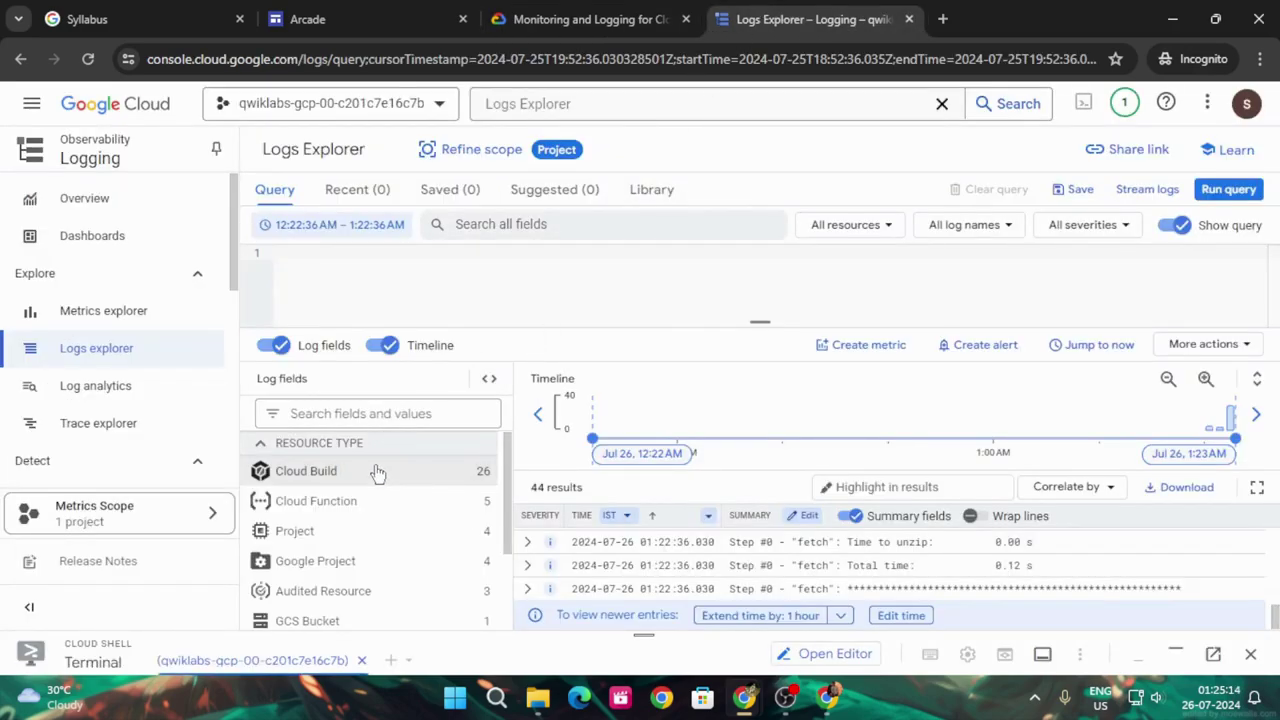
{"action": "left_click", "coordinate": [292, 412]}
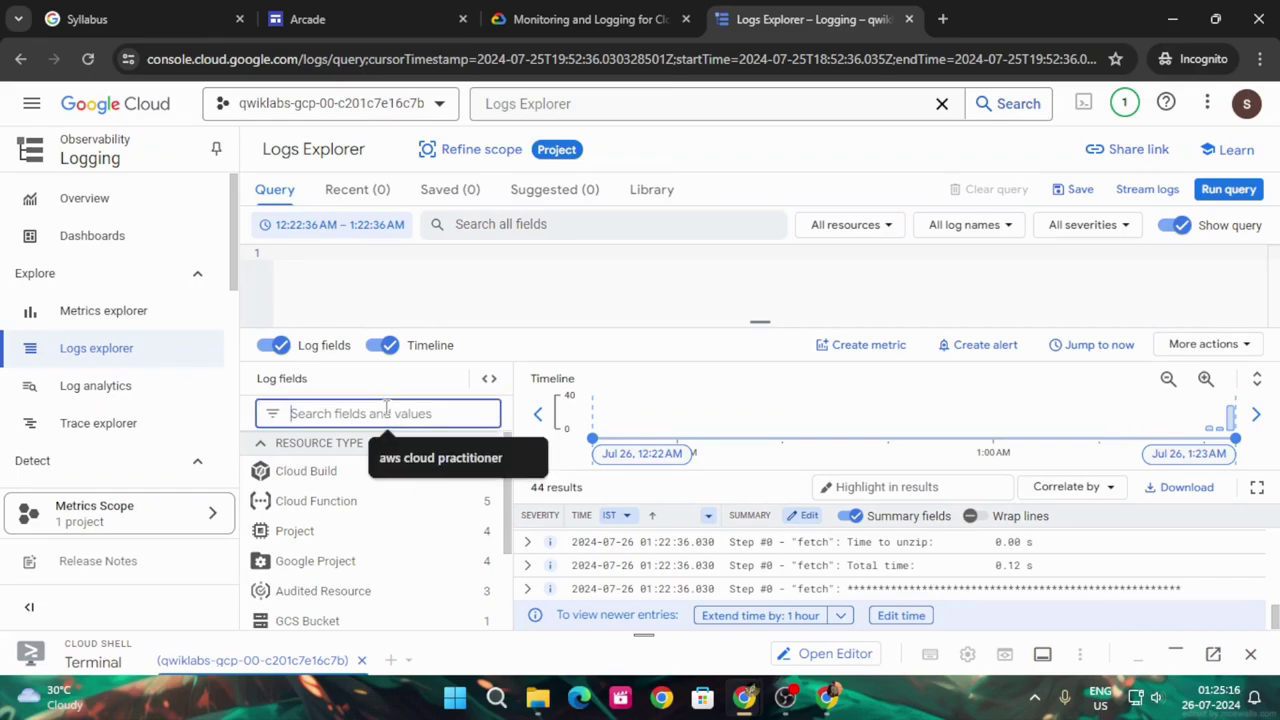
{"action": "left_click", "coordinate": [681, 312]}
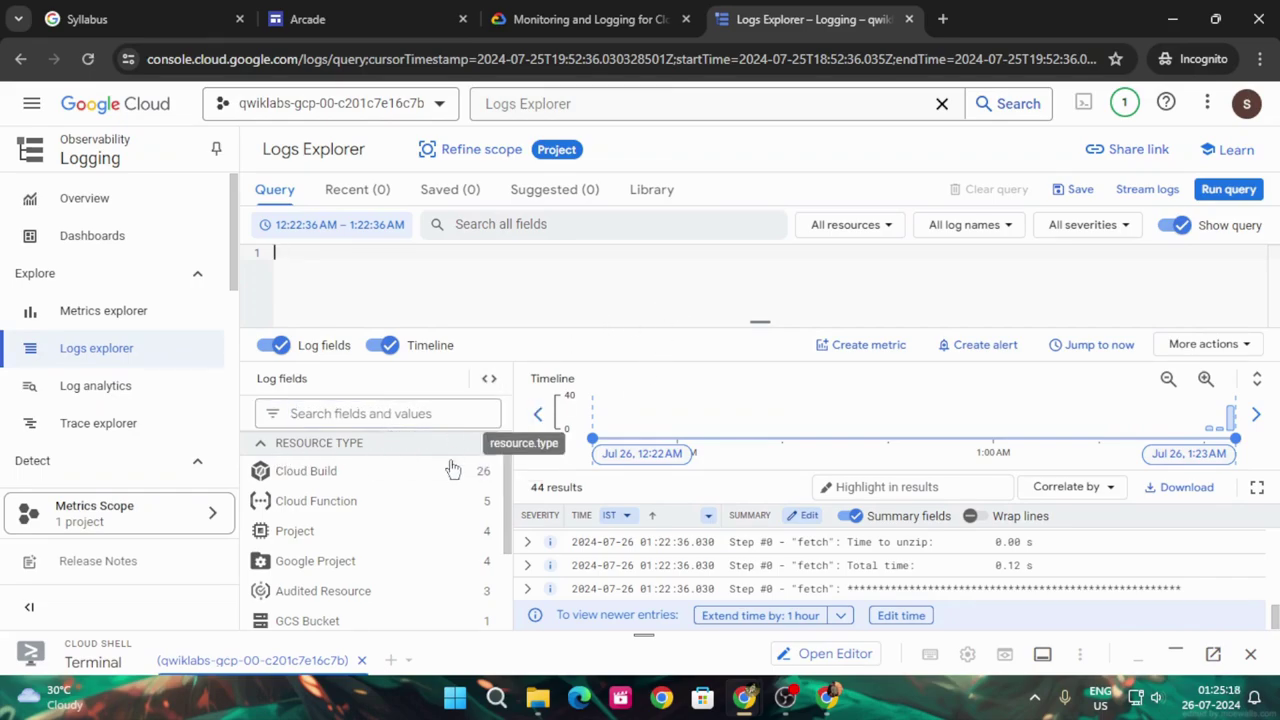
{"action": "left_click", "coordinate": [259, 446]}
{"action": "left_click", "coordinate": [259, 446]}
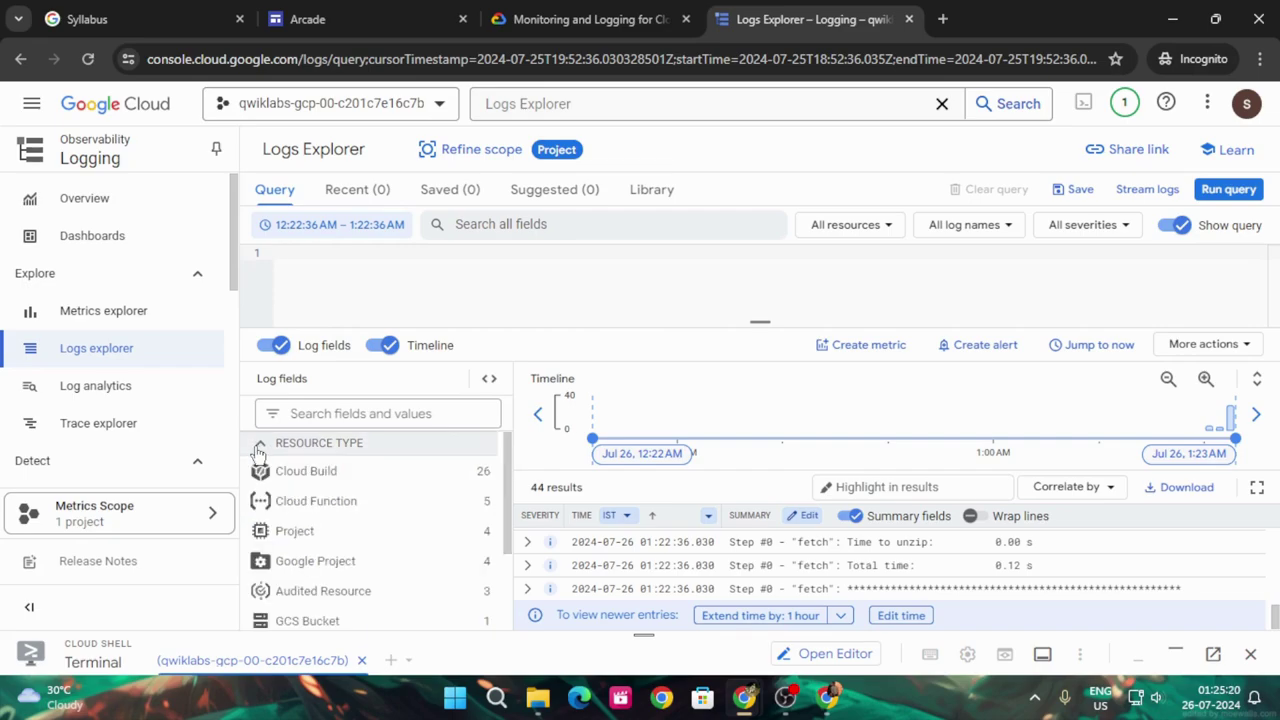
{"action": "scroll", "coordinate": [390, 543], "scroll_direction": "down", "scroll_amount": 2}
{"action": "left_click", "coordinate": [588, 19]}
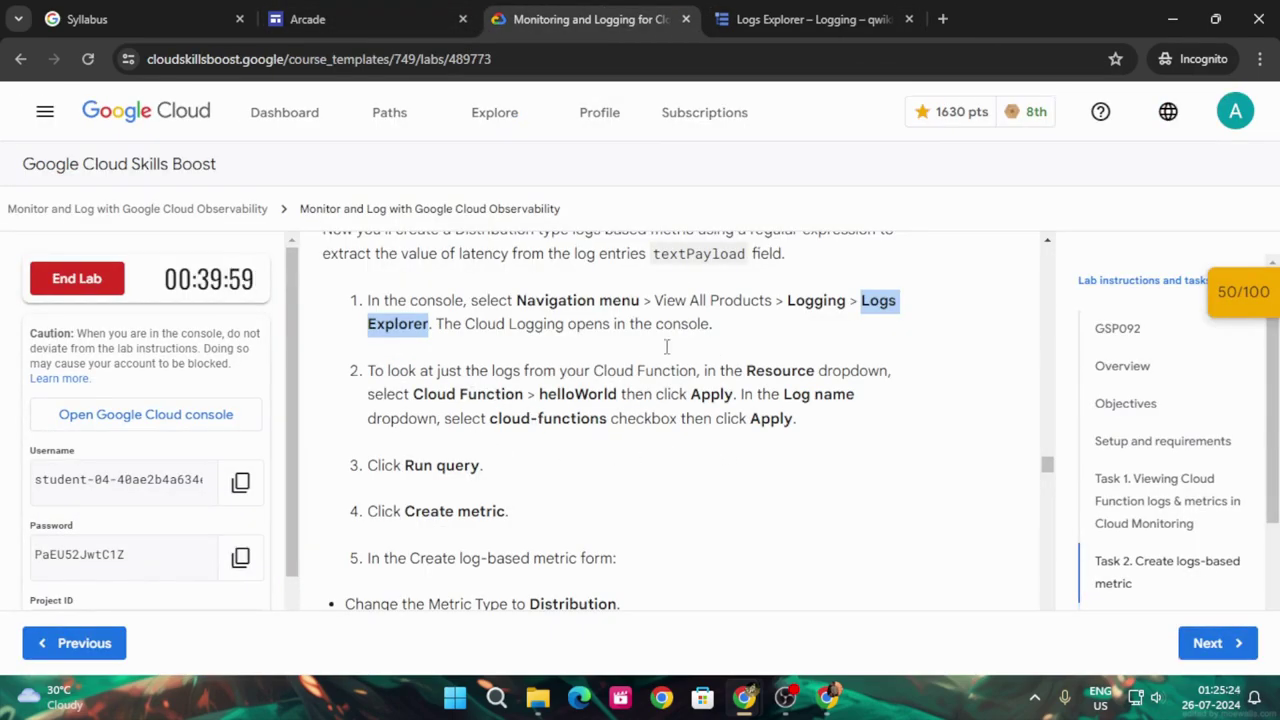
{"action": "left_click", "coordinate": [810, 19]}
{"action": "scroll", "coordinate": [378, 505], "scroll_direction": "up", "scroll_amount": 2}
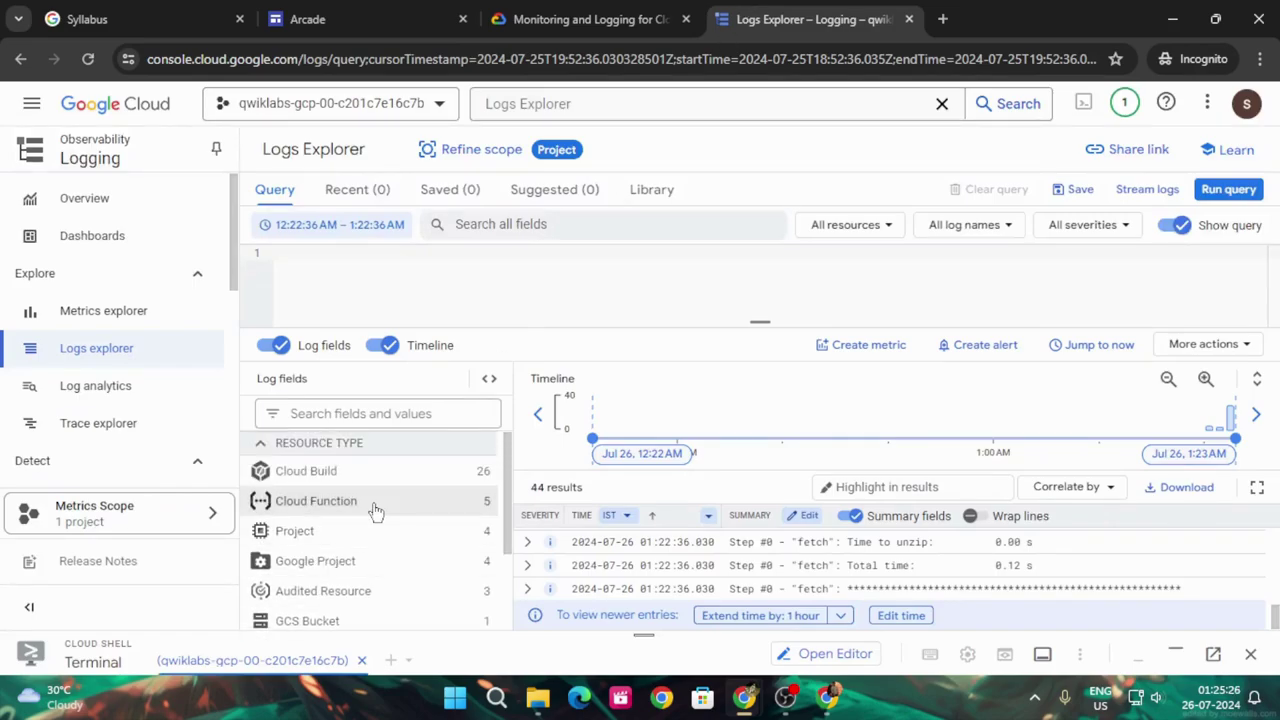
{"action": "left_click", "coordinate": [316, 501]}
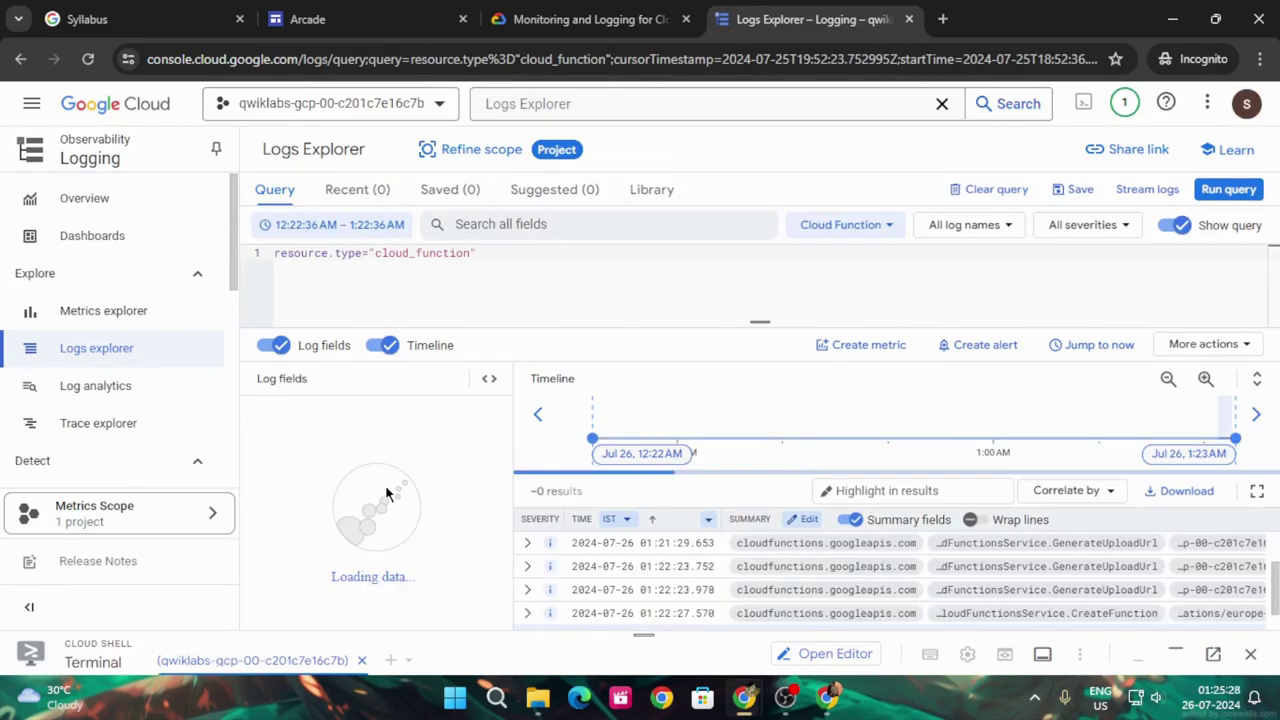
Look through the Cloud Function log fields for the helloWorld function name and the available log names
{"action": "scroll", "coordinate": [349, 537], "scroll_direction": "down", "scroll_amount": 3}
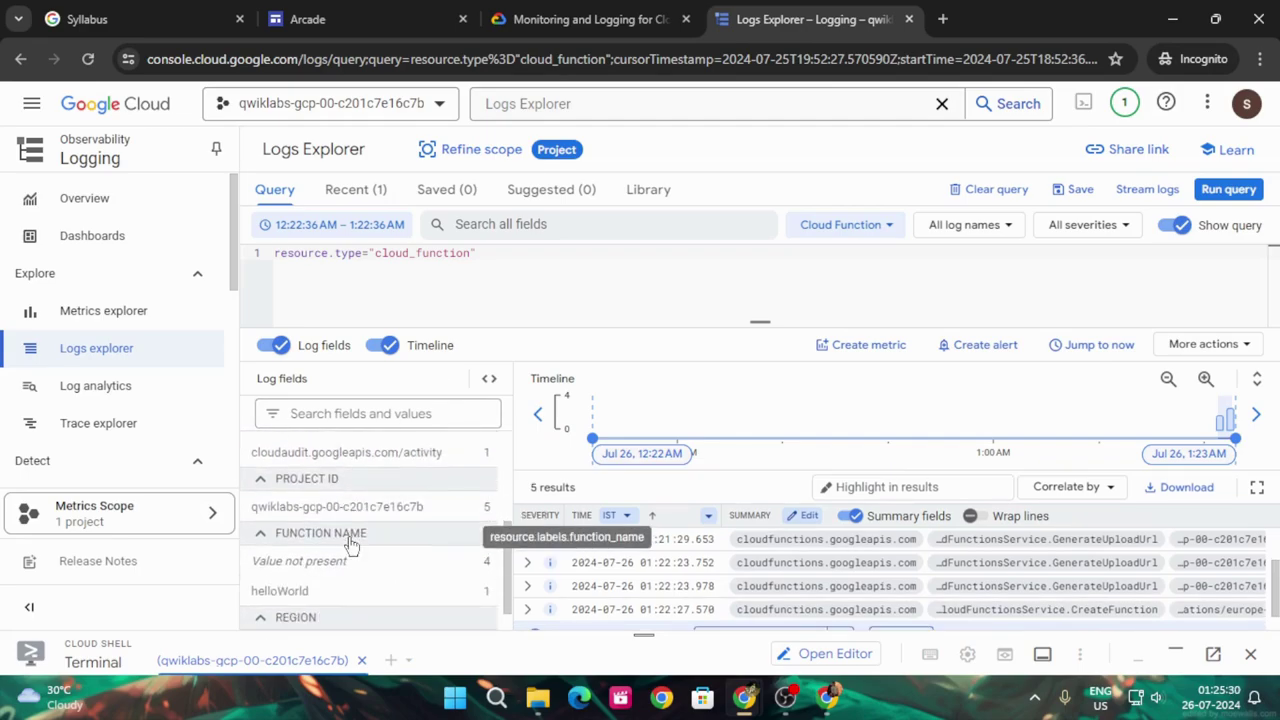
{"action": "scroll", "coordinate": [350, 543], "scroll_direction": "up", "scroll_amount": 3}
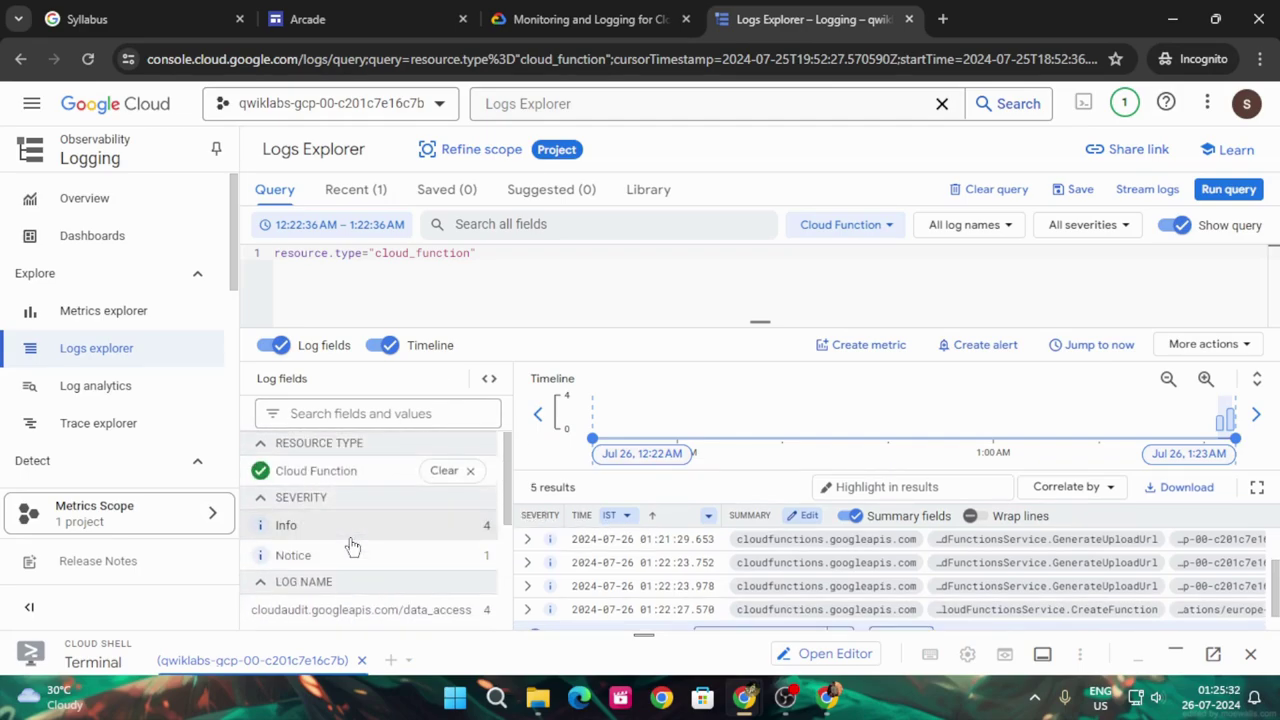
{"action": "scroll", "coordinate": [352, 545], "scroll_direction": "down", "scroll_amount": 4}
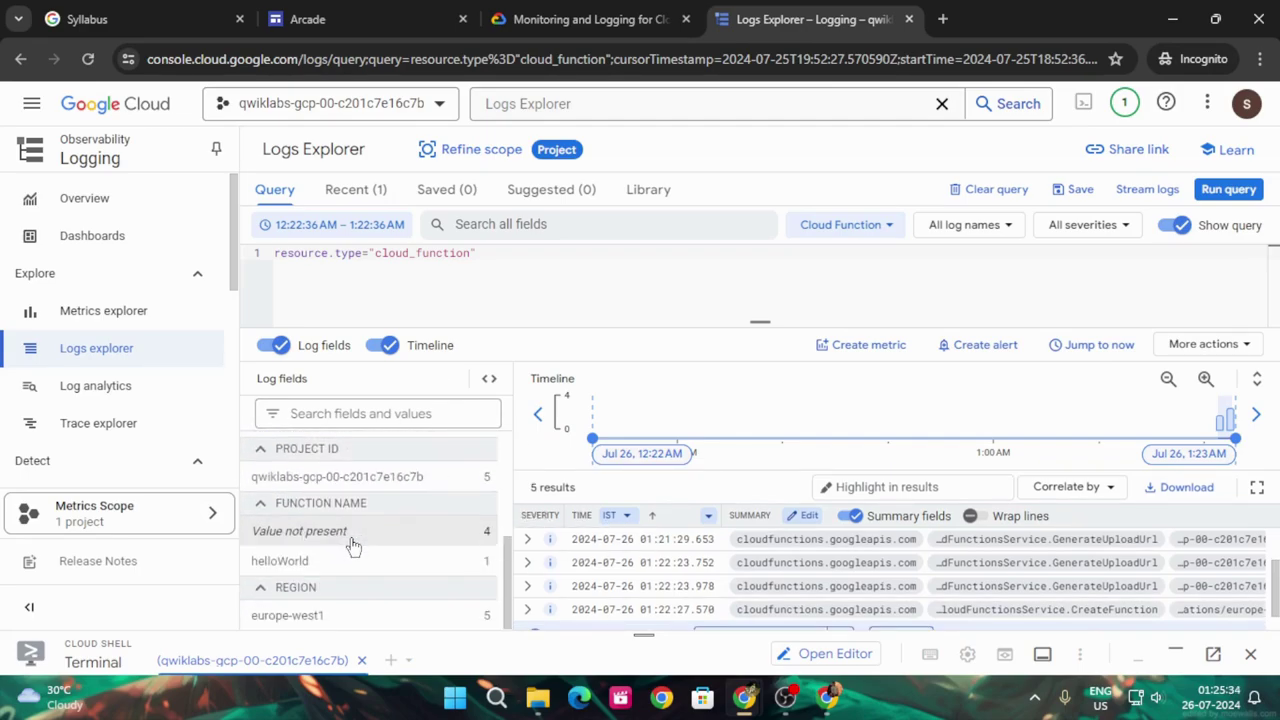
{"action": "scroll", "coordinate": [265, 597], "scroll_direction": "up", "scroll_amount": 1}
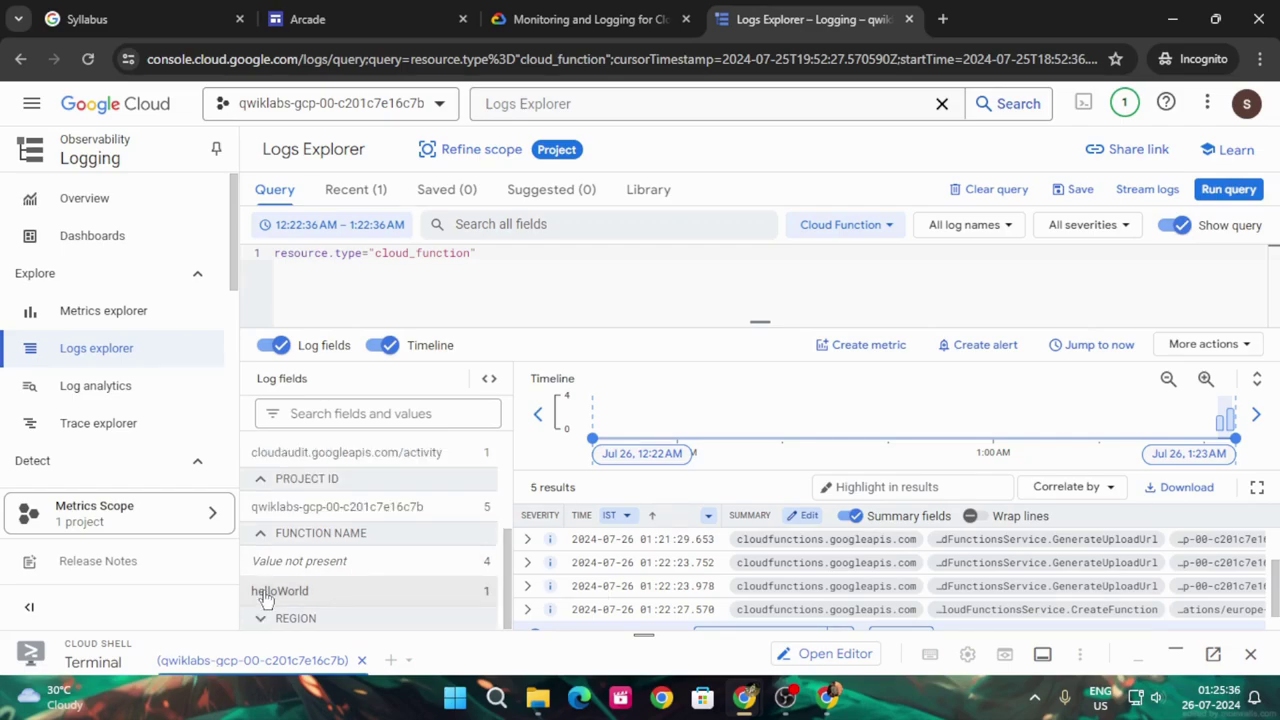
{"action": "left_click", "coordinate": [262, 533]}
{"action": "scroll", "coordinate": [300, 535], "scroll_direction": "up", "scroll_amount": 3}
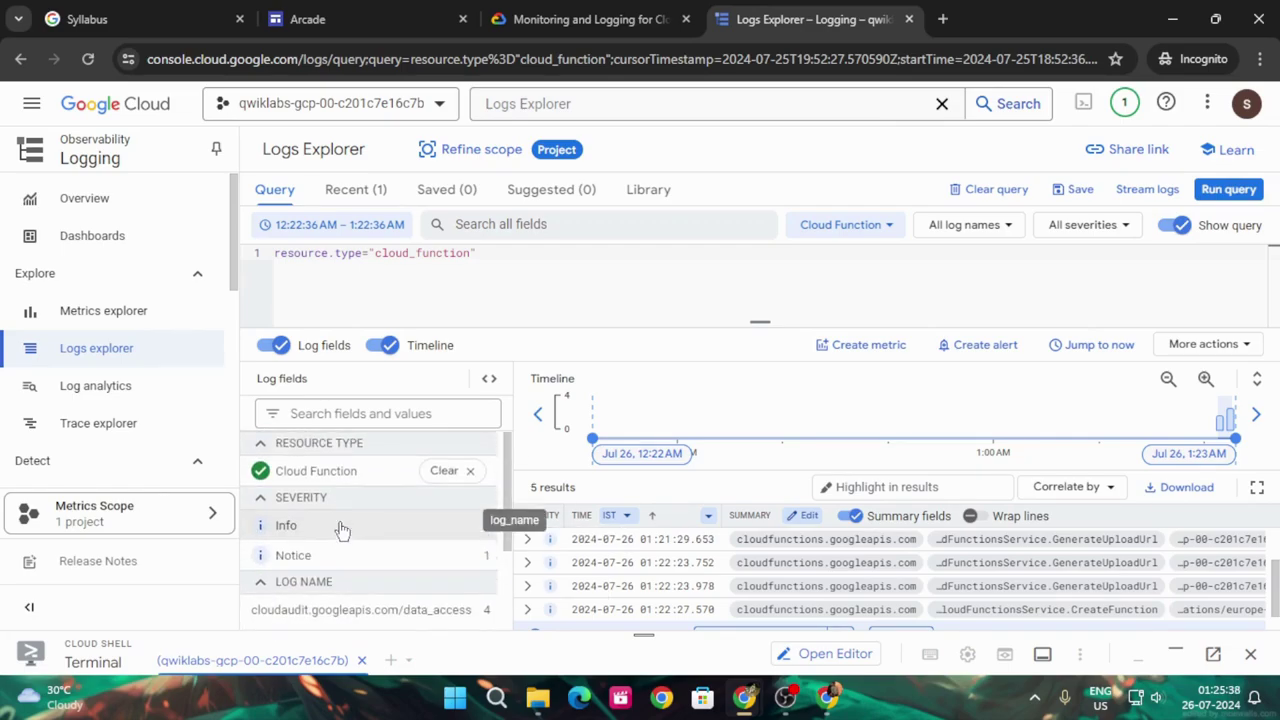
{"action": "scroll", "coordinate": [421, 575], "scroll_direction": "down", "scroll_amount": 3}
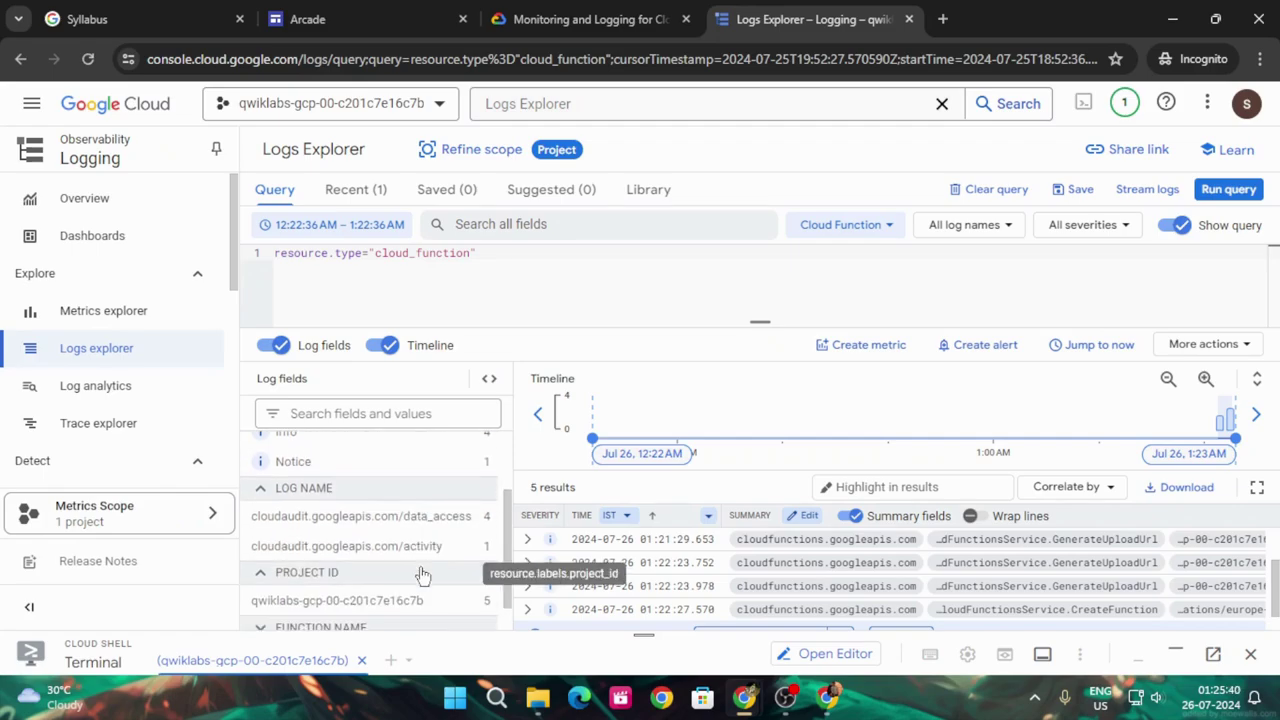
{"action": "scroll", "coordinate": [421, 571], "scroll_direction": "up", "scroll_amount": 2}
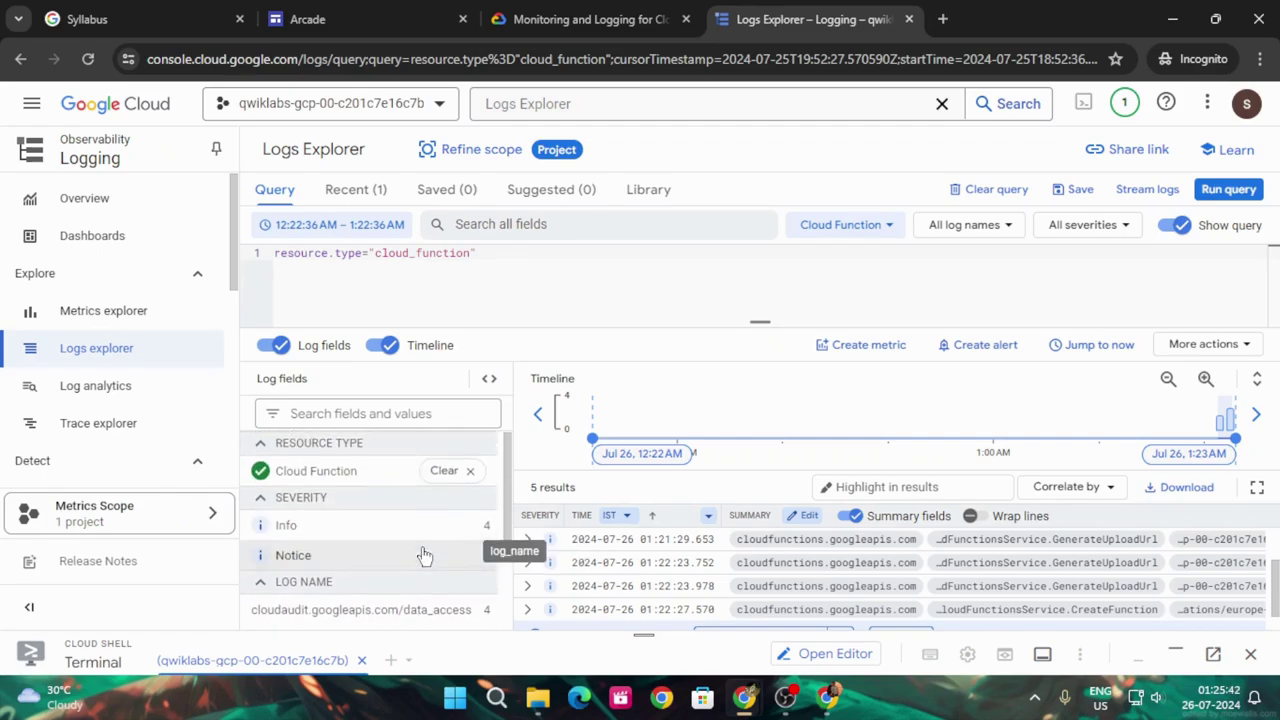
Clear the Cloud Function resource filter, reapply it and look through the log fields again
{"action": "left_click", "coordinate": [469, 470]}
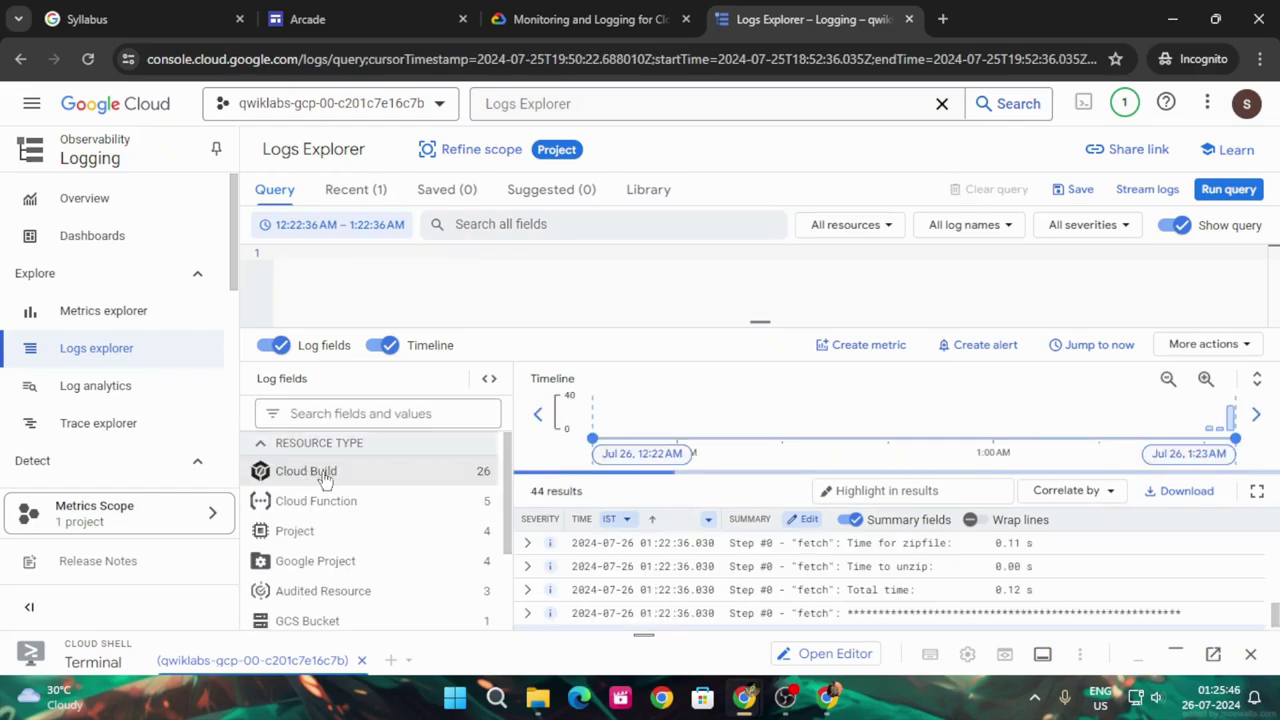
{"action": "left_click", "coordinate": [436, 500]}
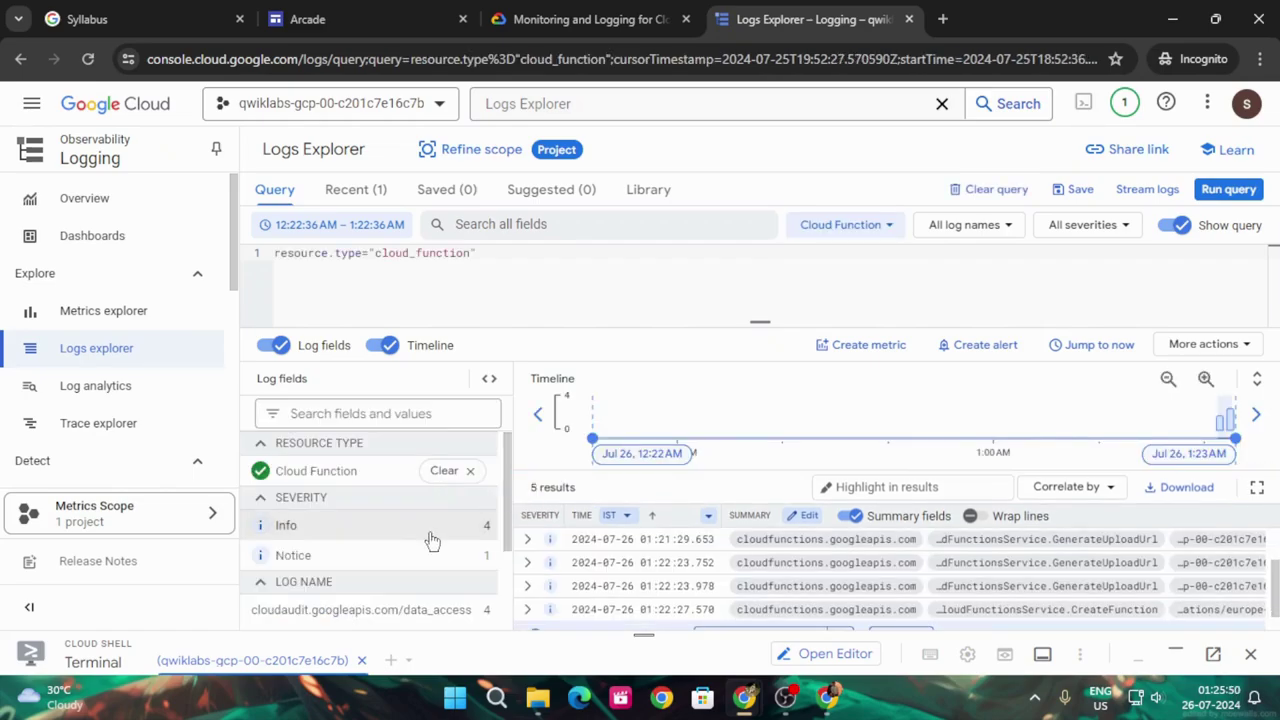
{"action": "scroll", "coordinate": [383, 520], "scroll_direction": "down", "scroll_amount": 2}
{"action": "scroll", "coordinate": [383, 520], "scroll_direction": "down", "scroll_amount": 1}
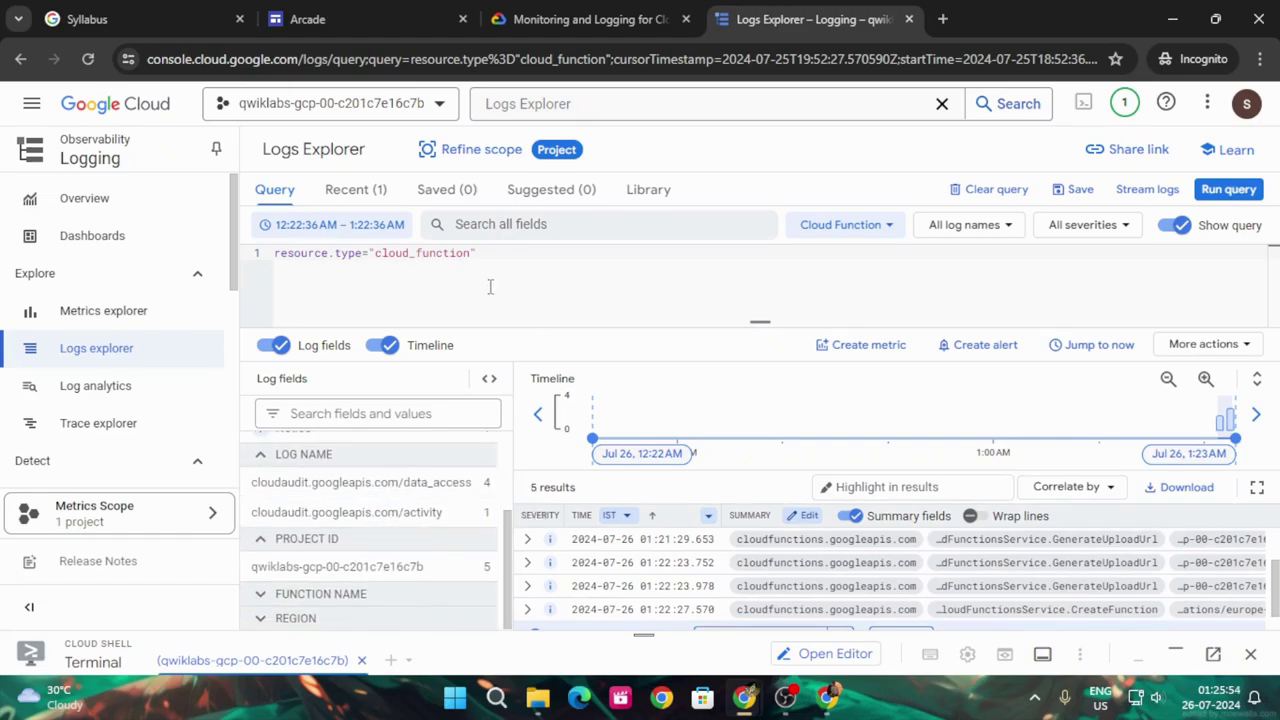
Reload Logs Explorer, enlarge the Cloud Shell terminal, dismiss the navigation and alert tips, and check the running vegeta command
{"action": "left_click", "coordinate": [88, 59]}
{"action": "left_click", "coordinate": [720, 174]}
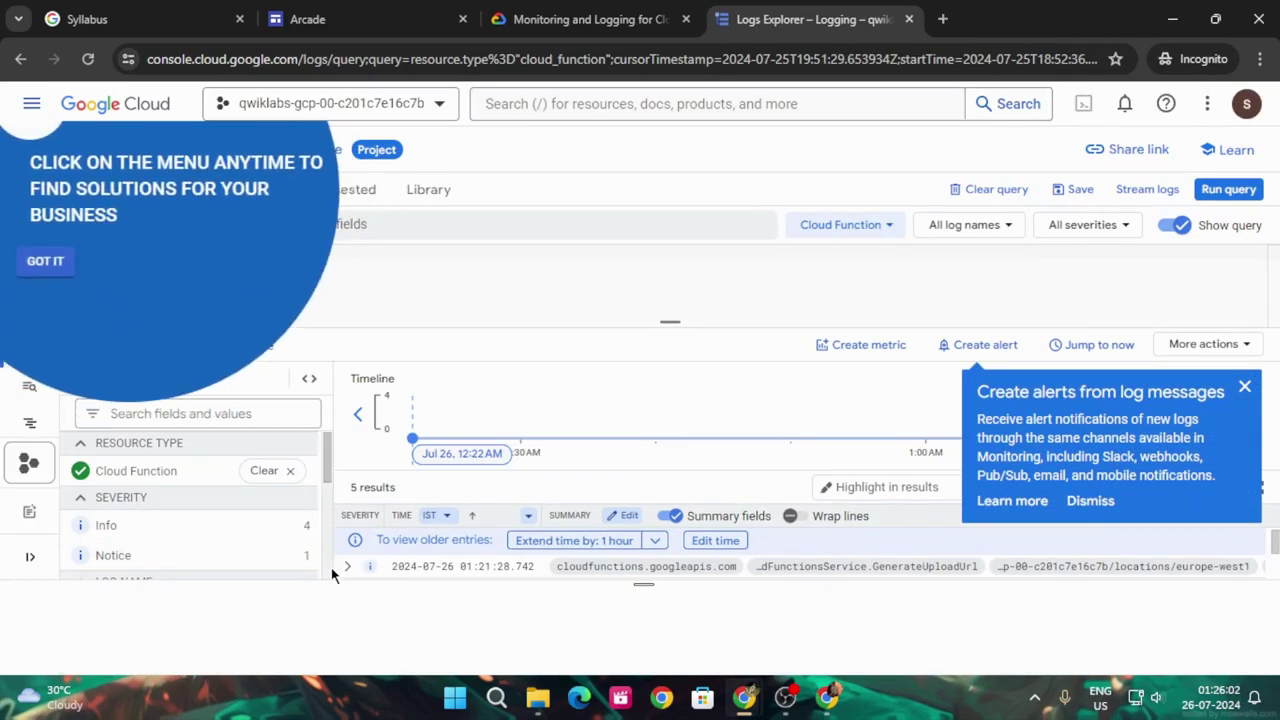
{"action": "left_click_drag", "start_coordinate": [640, 587], "coordinate": [697, 228]}
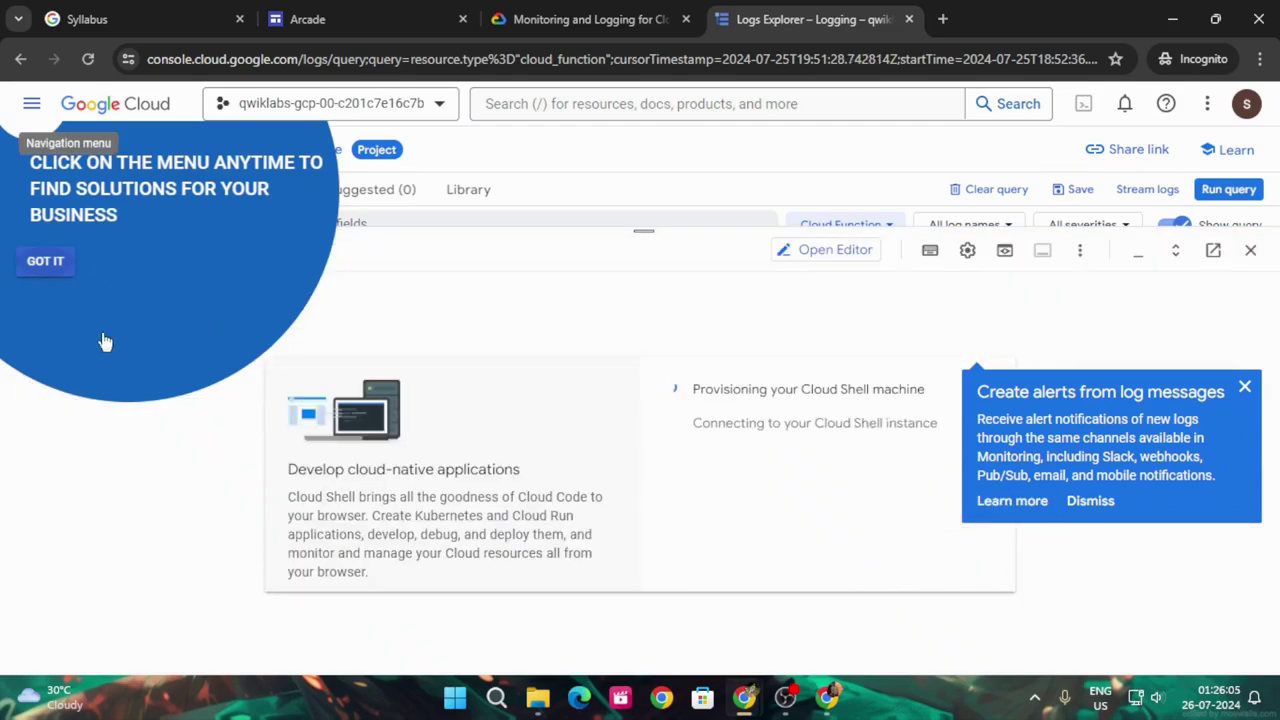
{"action": "left_click", "coordinate": [45, 261]}
{"action": "left_click", "coordinate": [1245, 386]}
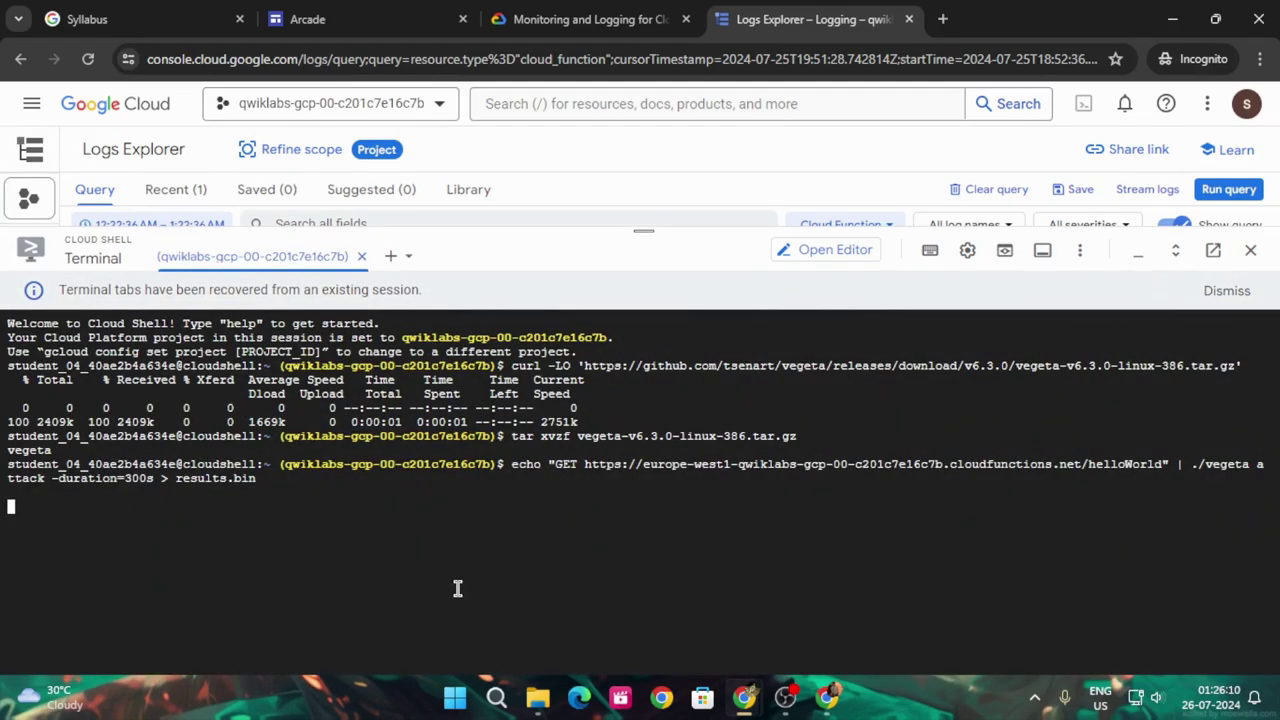
{"action": "key", "text": "Return"}
Review the lab's instructions for opening the trigger URL and sending traffic to the cloud function, and return to Logs Explorer
{"action": "left_click", "coordinate": [585, 19]}
{"action": "scroll", "coordinate": [557, 443], "scroll_direction": "up", "scroll_amount": 10}
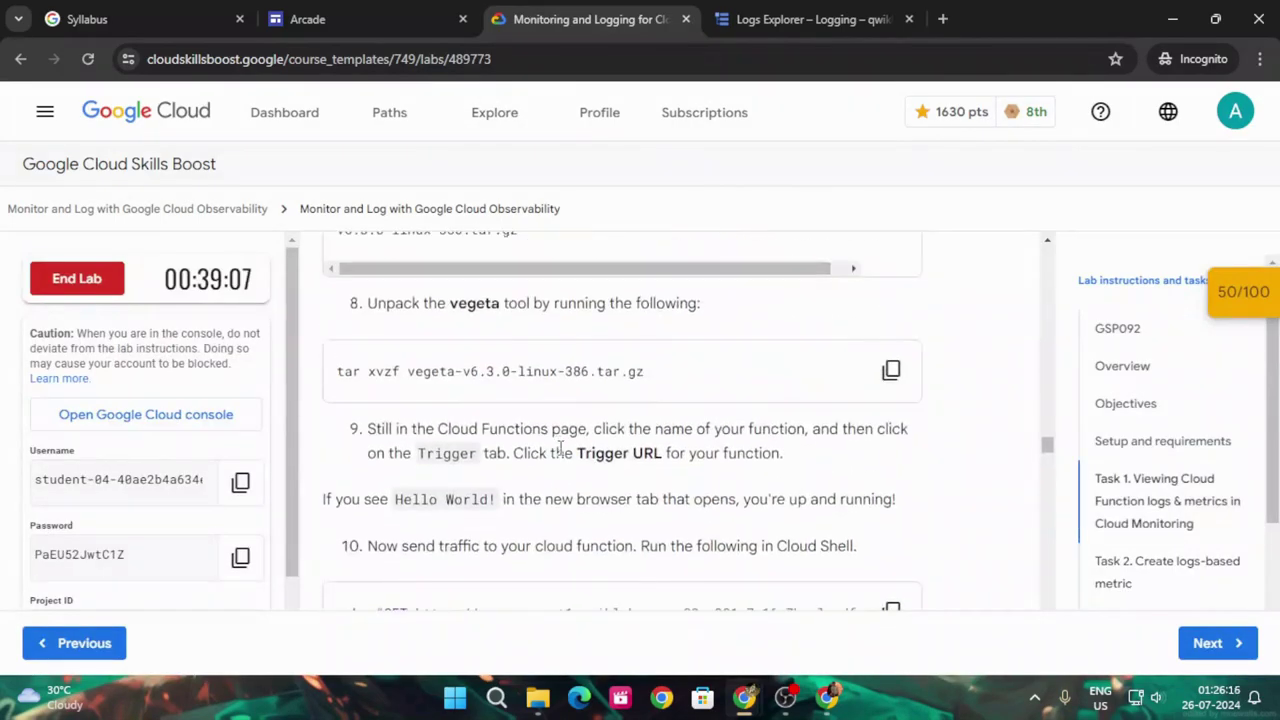
{"action": "scroll", "coordinate": [560, 449], "scroll_direction": "down", "scroll_amount": 1}
{"action": "scroll", "coordinate": [583, 476], "scroll_direction": "down", "scroll_amount": 1}
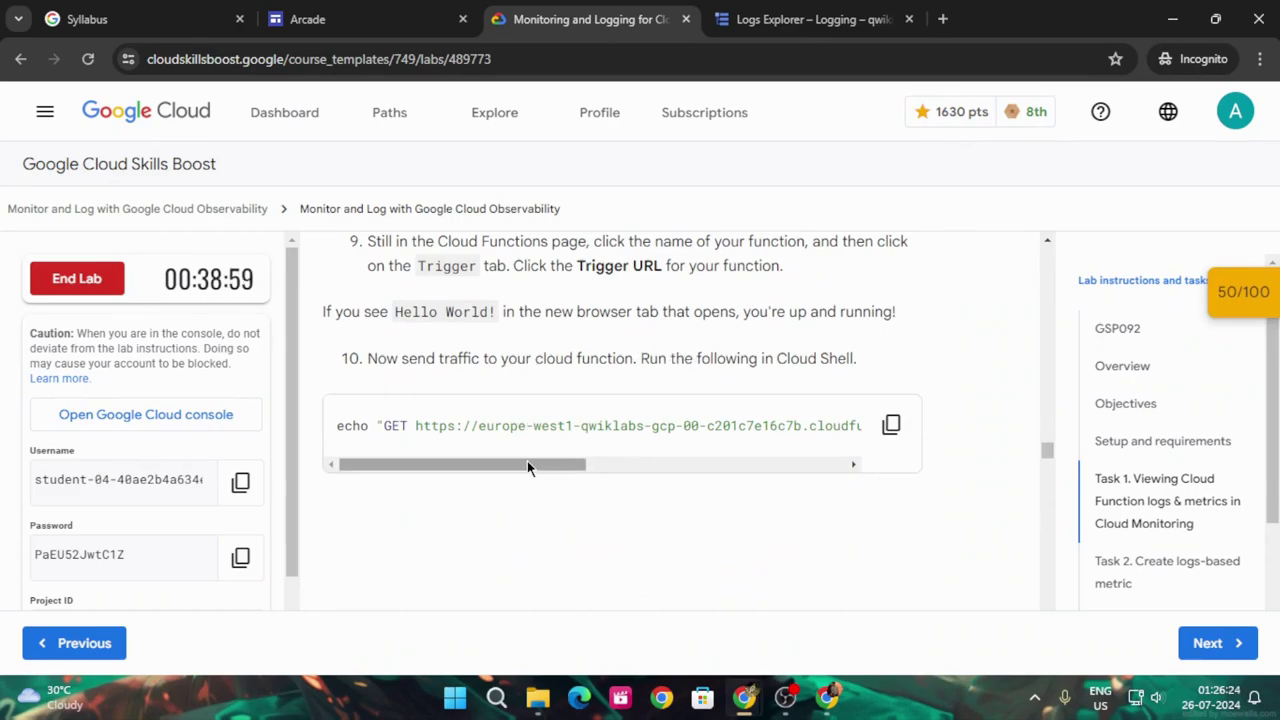
{"action": "left_click", "coordinate": [805, 19]}
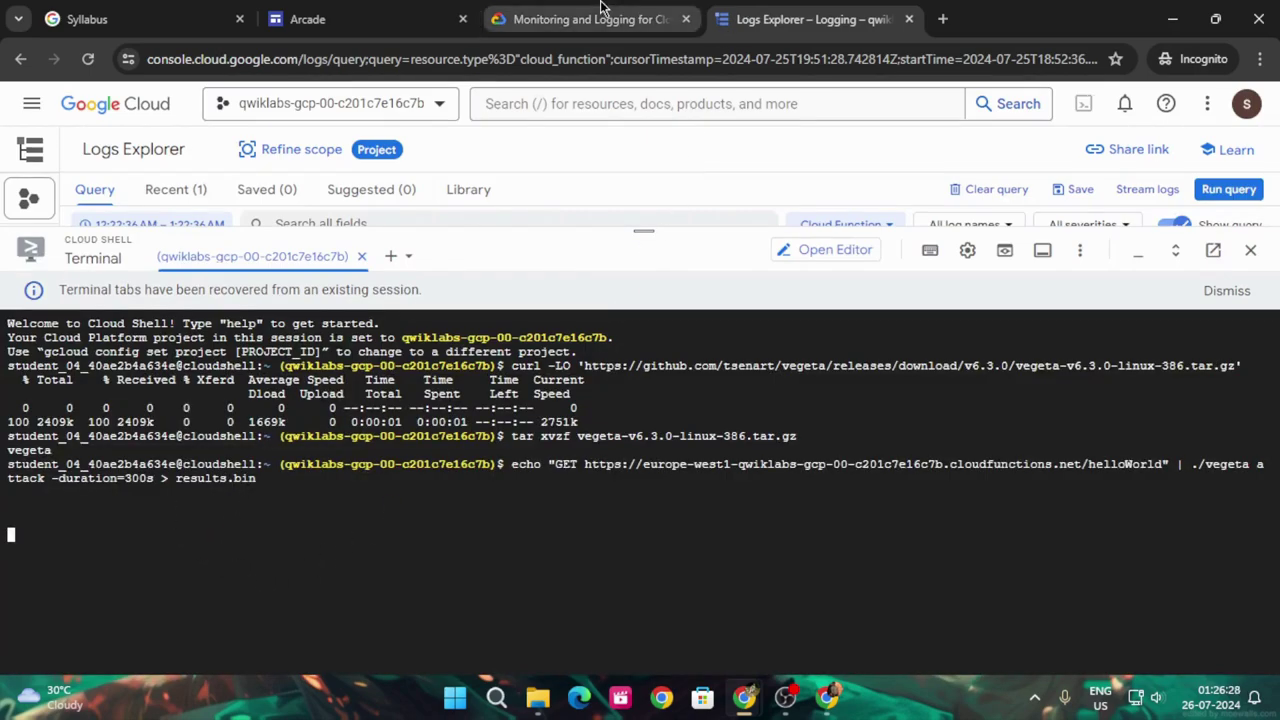
Shrink the Cloud Shell terminal, refresh the Cloud Function filter by clearing and reapplying it, and check the listed function names
{"action": "left_click_drag", "start_coordinate": [647, 245], "coordinate": [645, 634]}
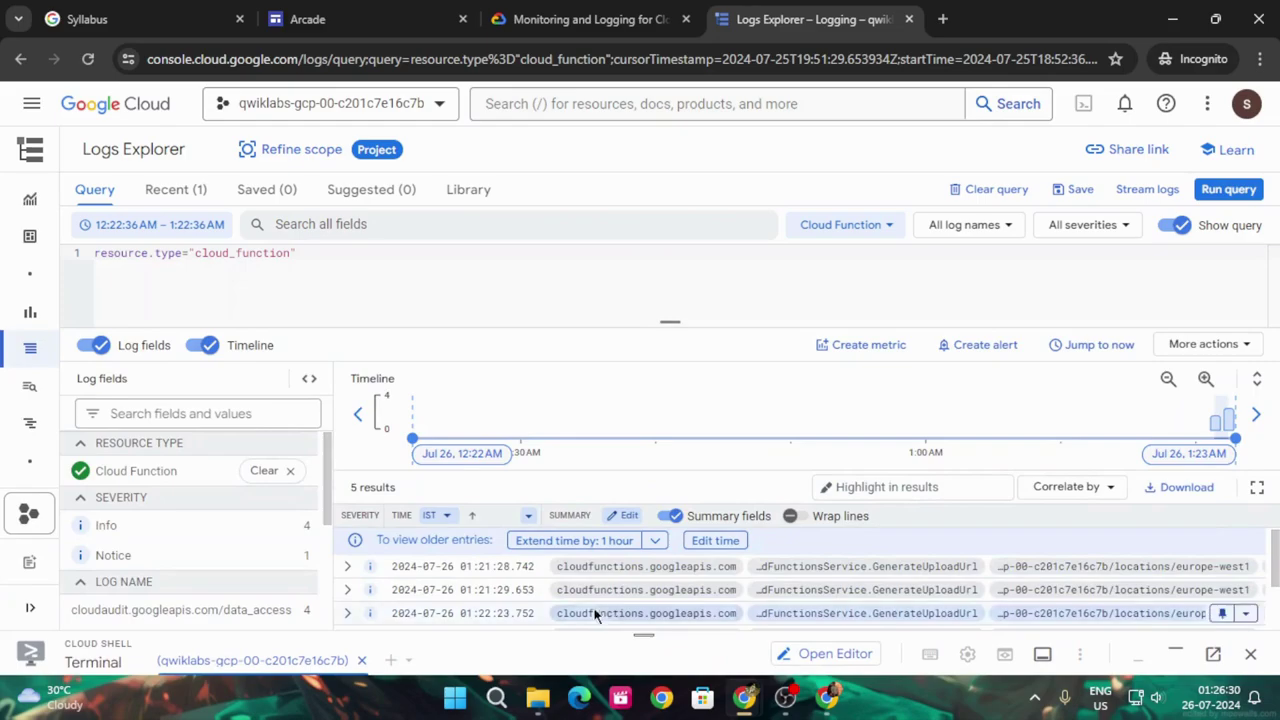
{"action": "left_click", "coordinate": [291, 476]}
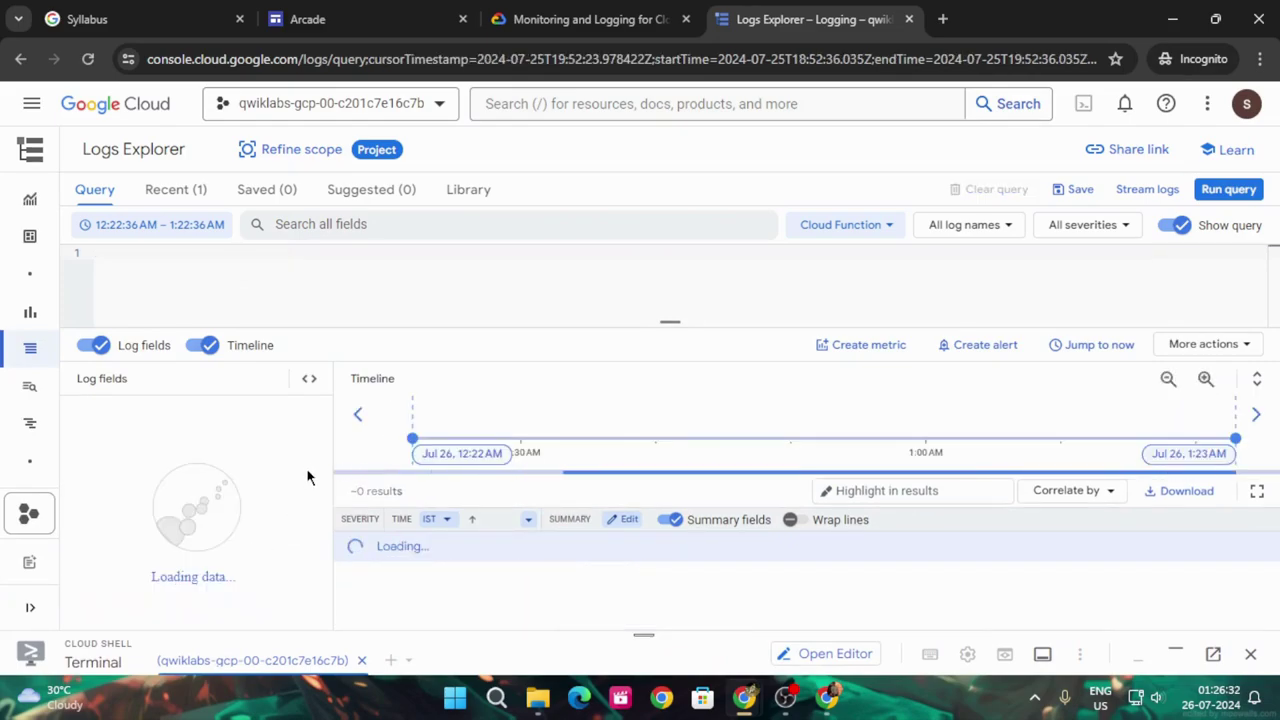
{"action": "left_click", "coordinate": [172, 502]}
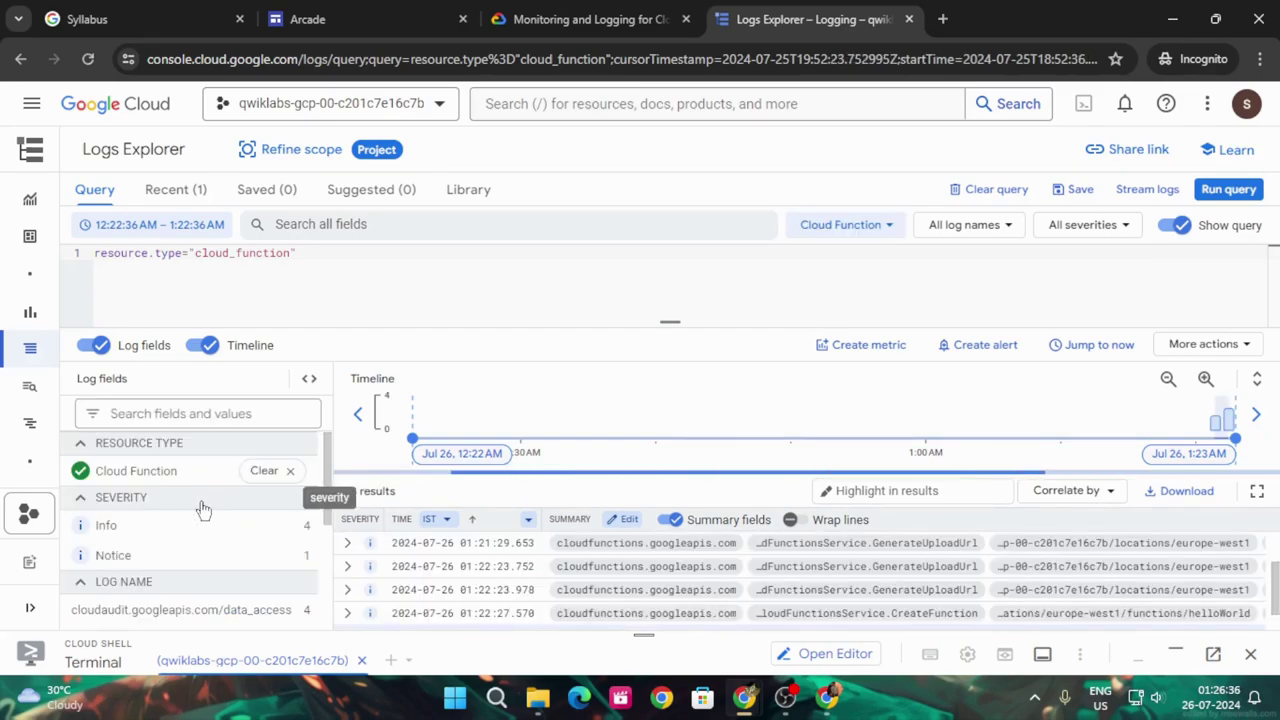
{"action": "scroll", "coordinate": [200, 512], "scroll_direction": "down", "scroll_amount": 3}
{"action": "scroll", "coordinate": [202, 510], "scroll_direction": "down", "scroll_amount": 1}
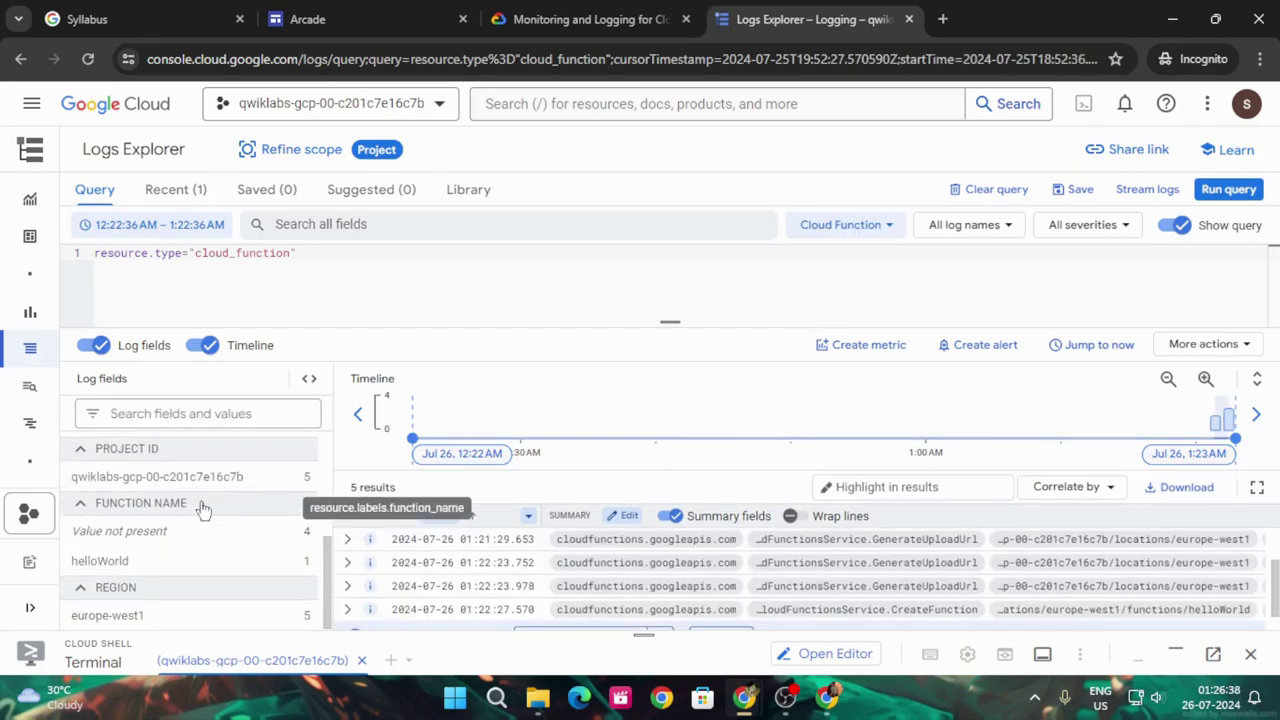
{"action": "scroll", "coordinate": [205, 600], "scroll_direction": "up", "scroll_amount": 4}
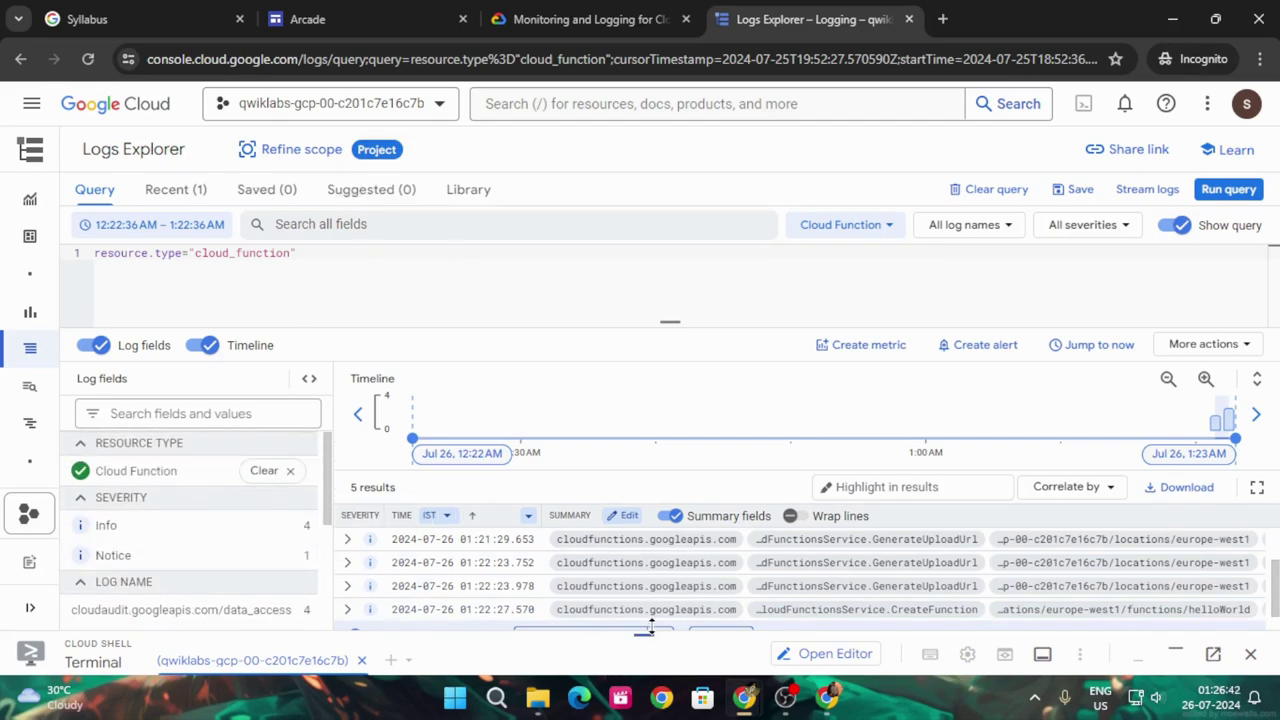
Enlarge the Cloud Shell terminal and open the helloWorld URL from the vegeta command to check the function's response
{"action": "left_click_drag", "start_coordinate": [648, 632], "coordinate": [635, 140]}
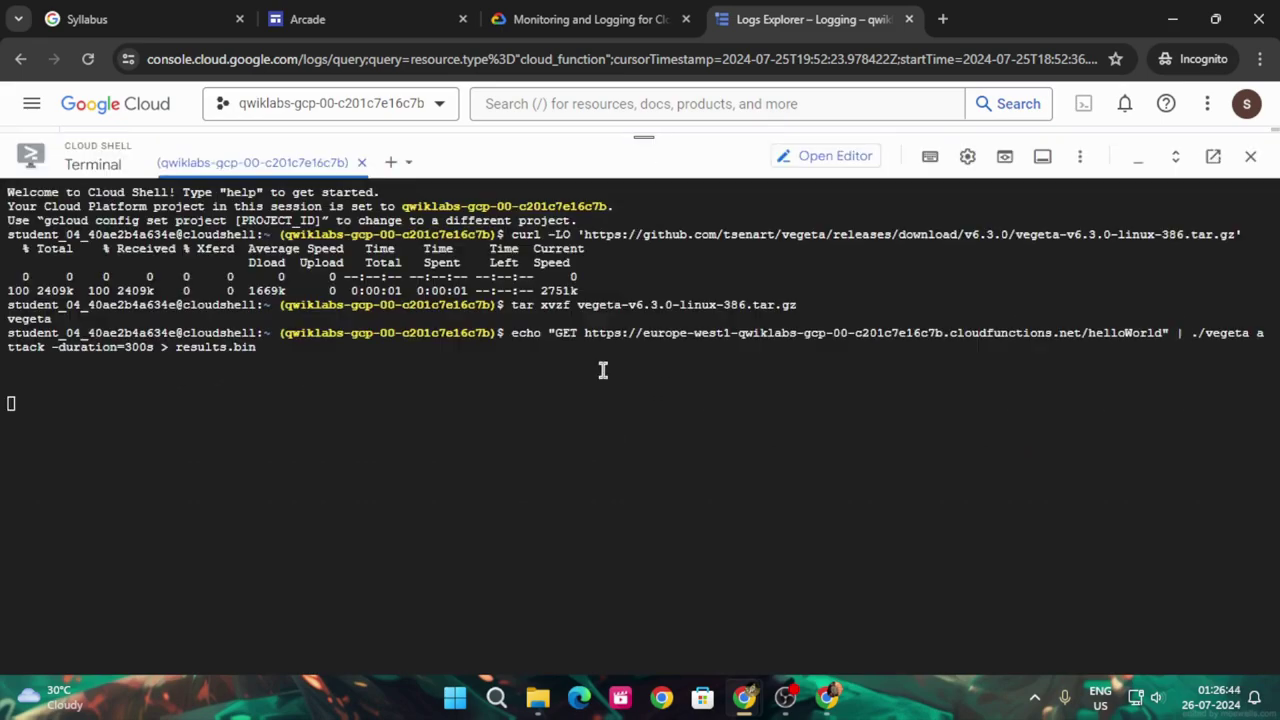
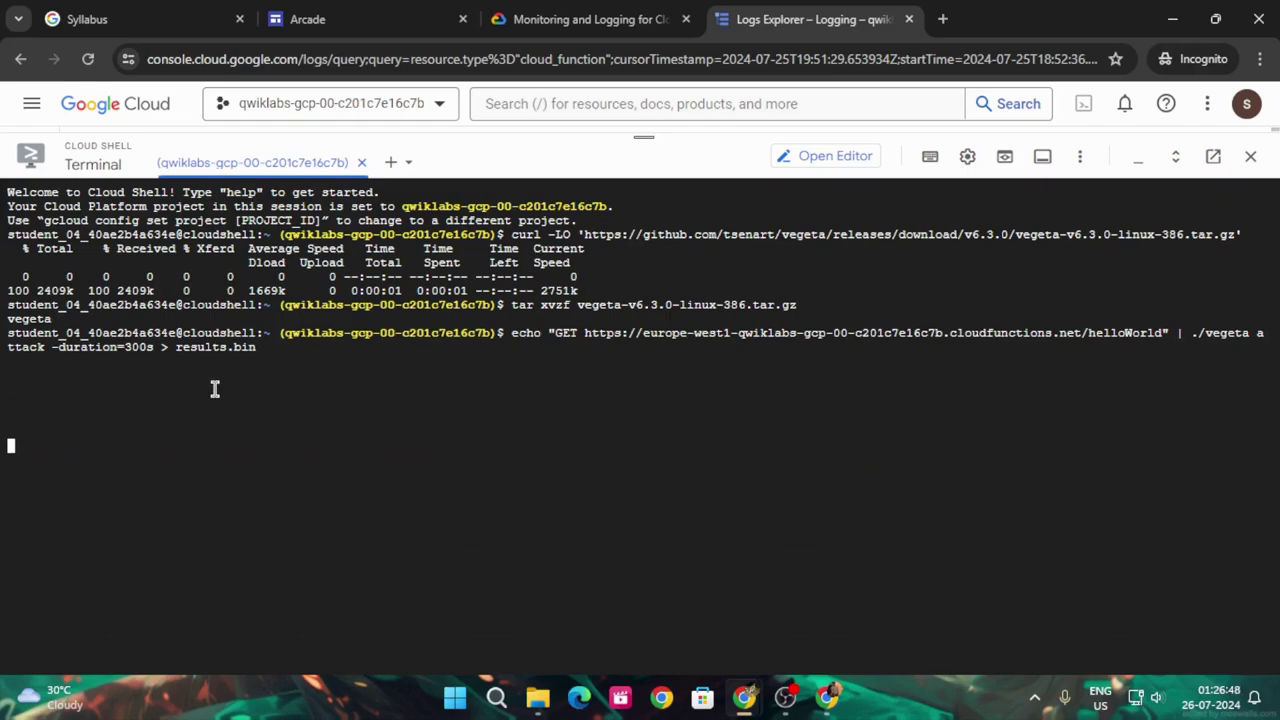
{"action": "left_click", "coordinate": [742, 333]}
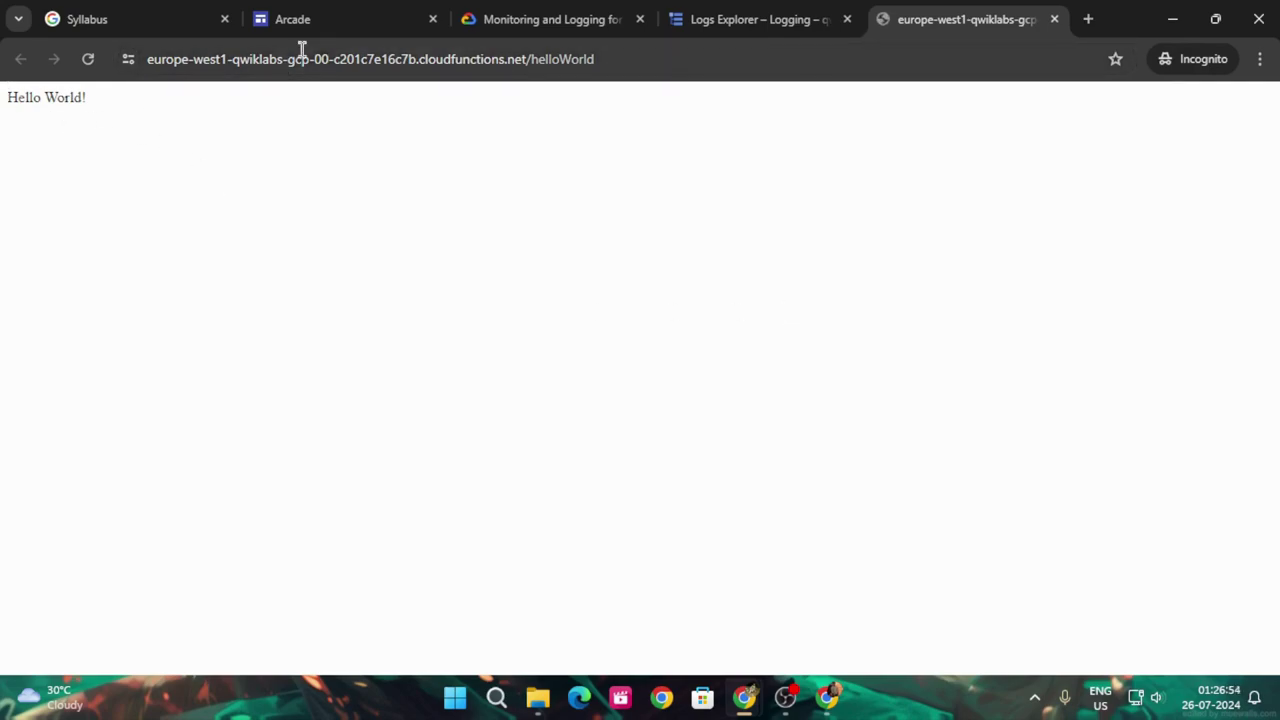
{"action": "left_click", "coordinate": [703, 12]}
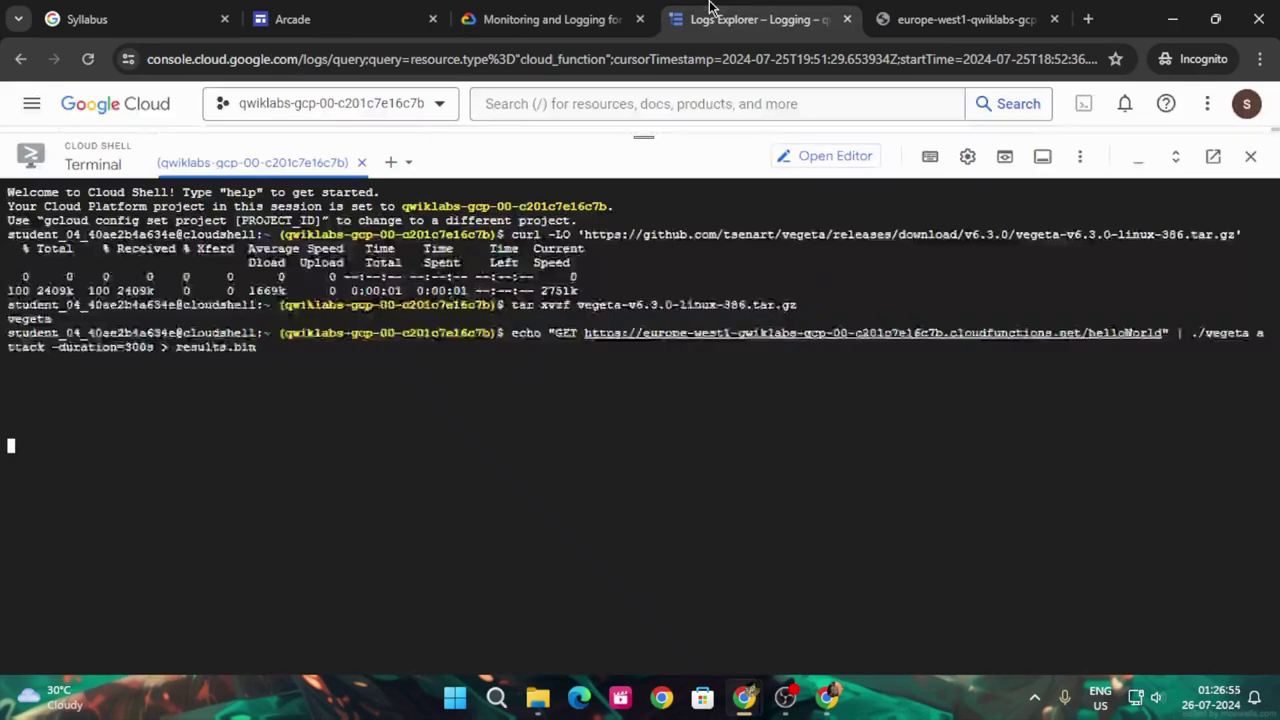
Reread the lab's traffic command and the Task 2 instructions for creating a logs-based metric
{"action": "left_click", "coordinate": [610, 12]}
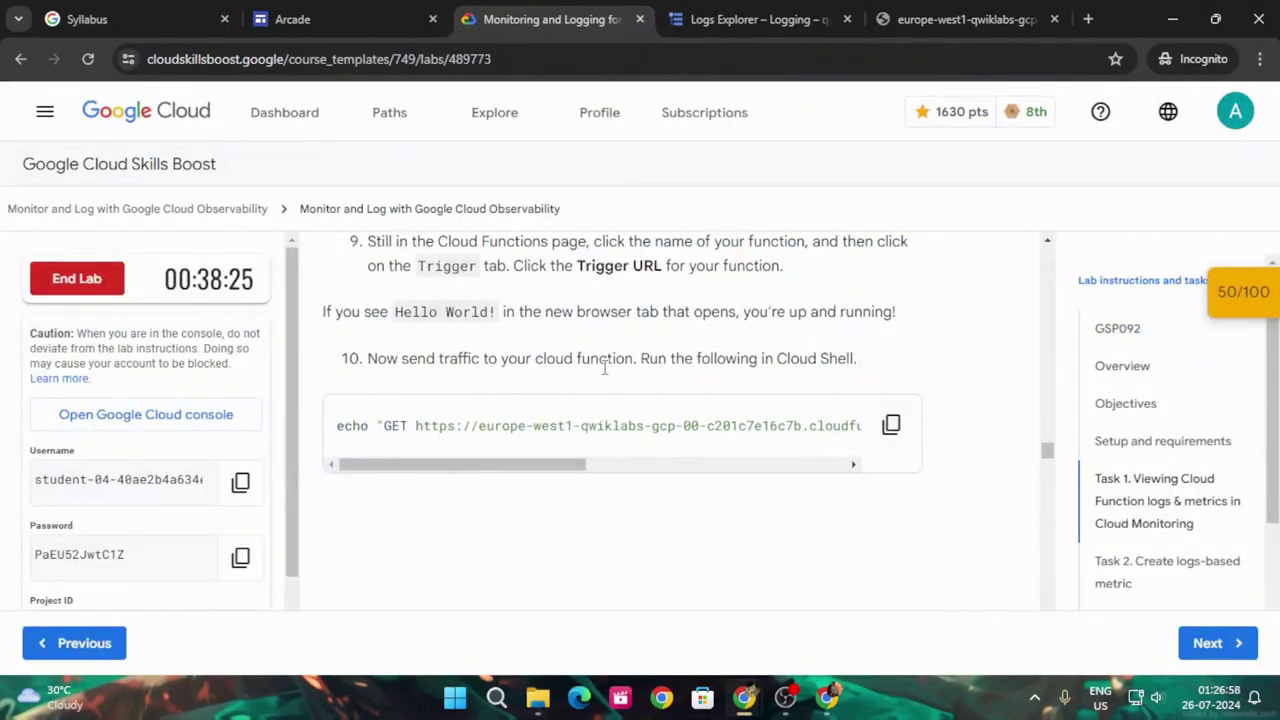
{"action": "scroll", "coordinate": [604, 369], "scroll_direction": "up", "scroll_amount": 1}
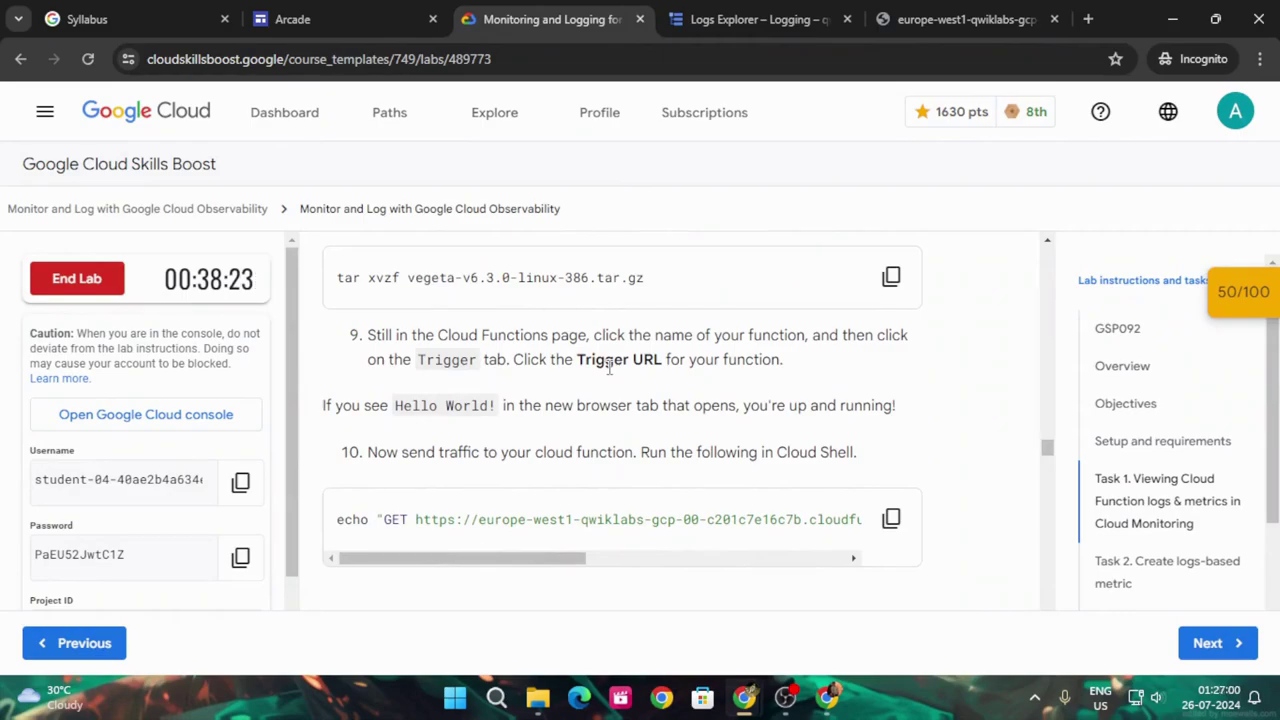
{"action": "scroll", "coordinate": [609, 369], "scroll_direction": "down", "scroll_amount": 1}
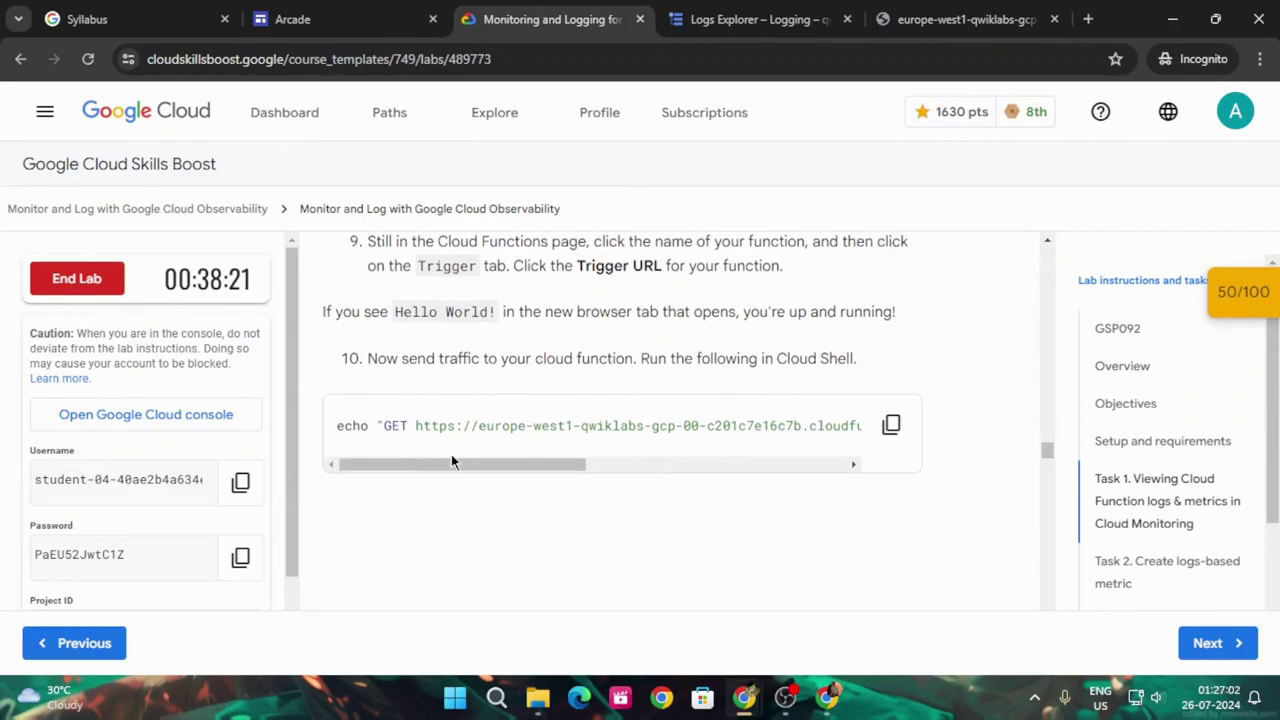
{"action": "left_click_drag", "start_coordinate": [457, 425], "coordinate": [492, 425]}
{"action": "scroll", "coordinate": [575, 524], "scroll_direction": "down", "scroll_amount": 6}
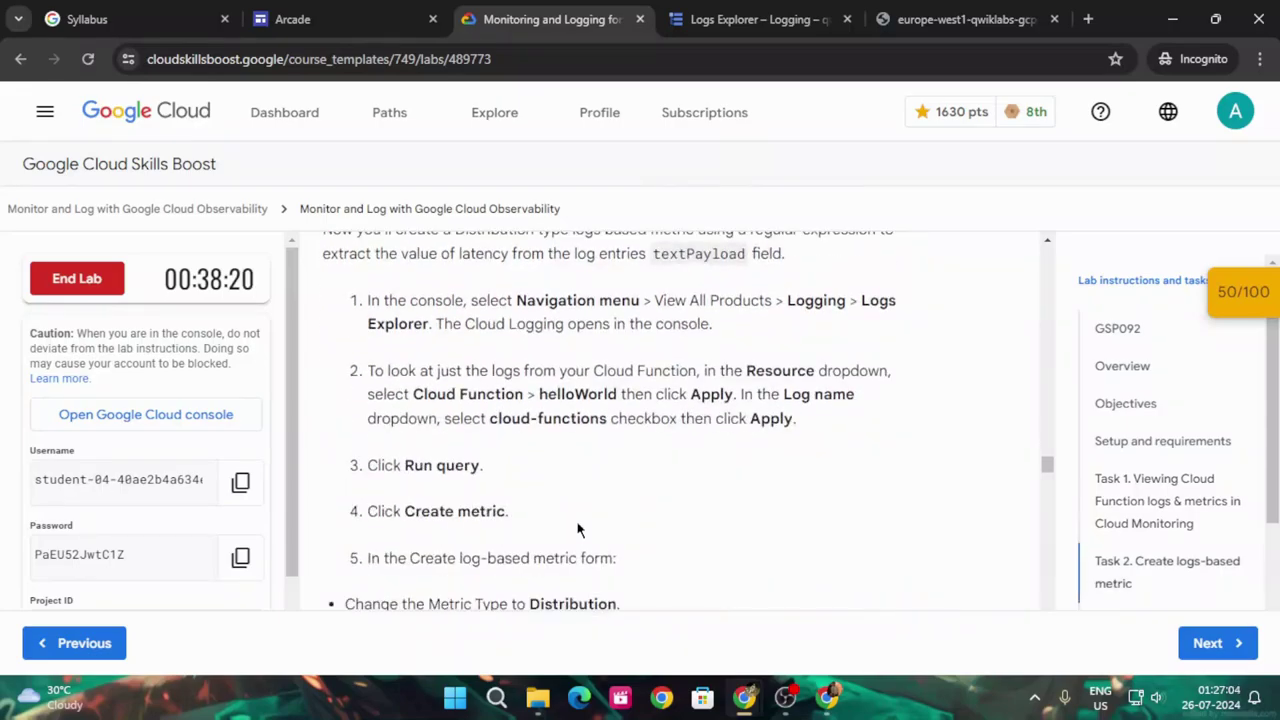
{"action": "scroll", "coordinate": [577, 525], "scroll_direction": "up", "scroll_amount": 1}
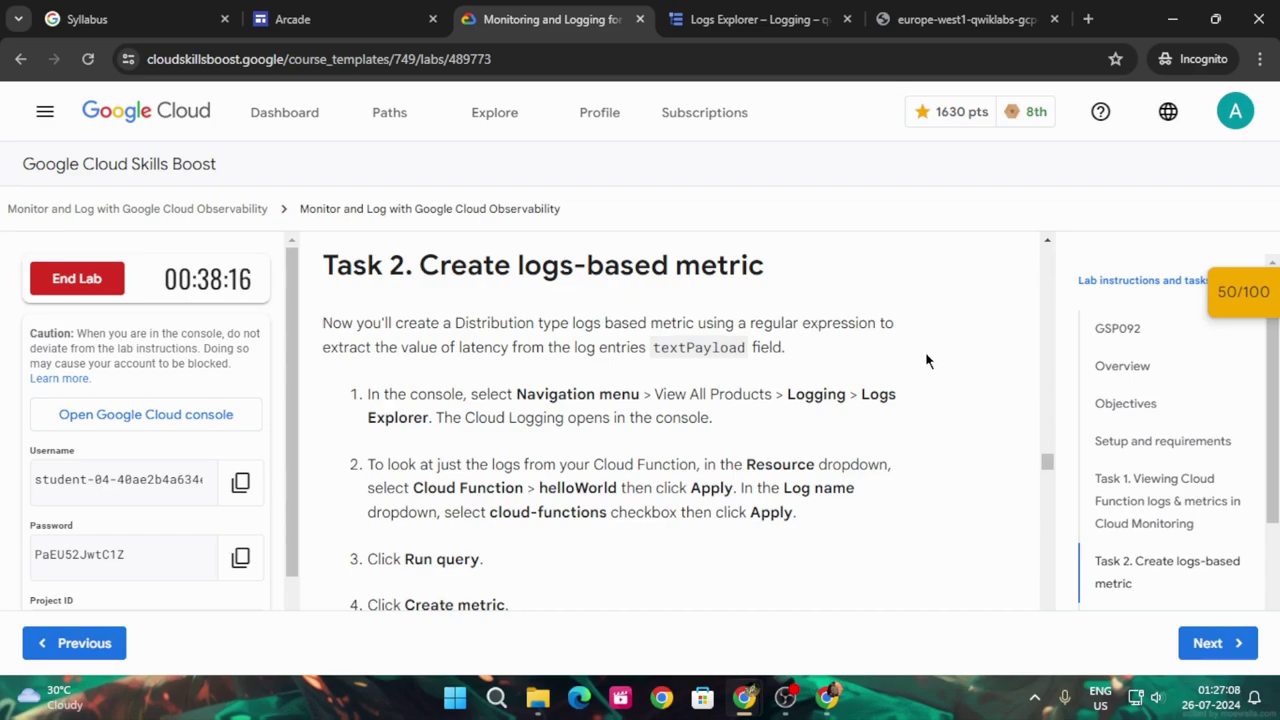
{"action": "scroll", "coordinate": [930, 363], "scroll_direction": "down", "scroll_amount": 1}
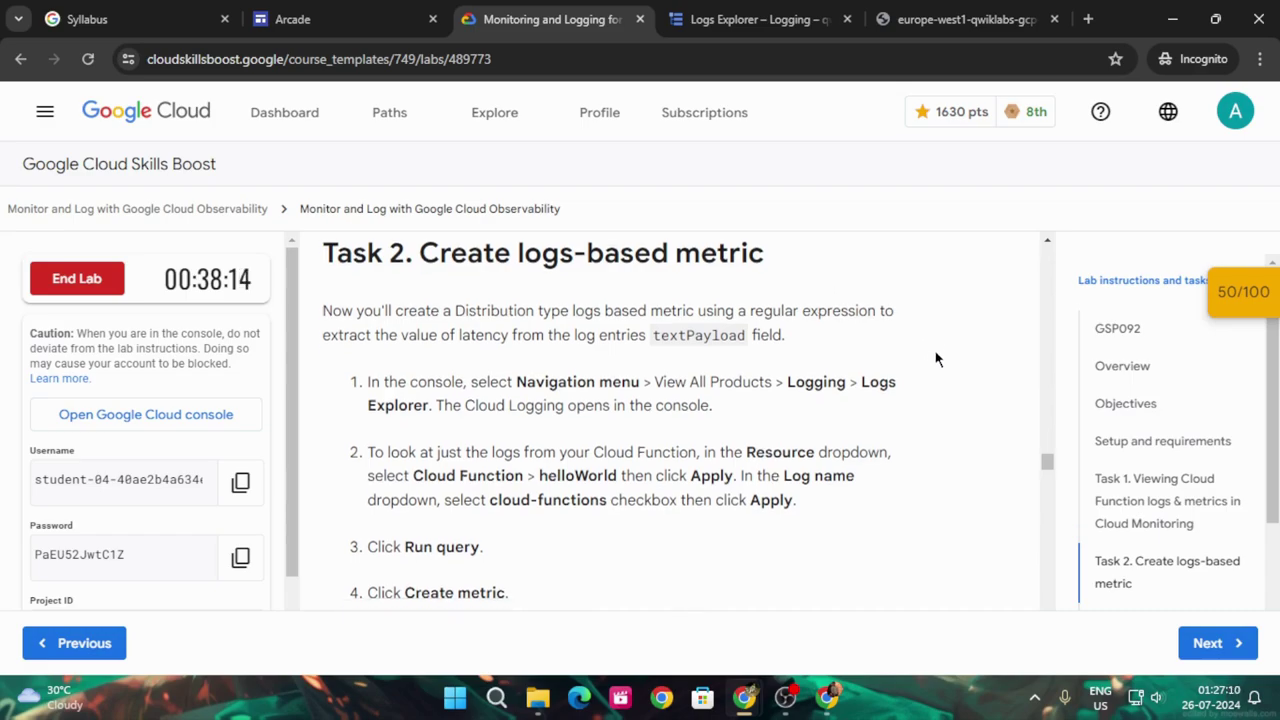
Shrink the Cloud Shell terminal to reveal Logs Explorer and recheck the lab's resource and log name filter instruction
{"action": "left_click", "coordinate": [737, 20]}
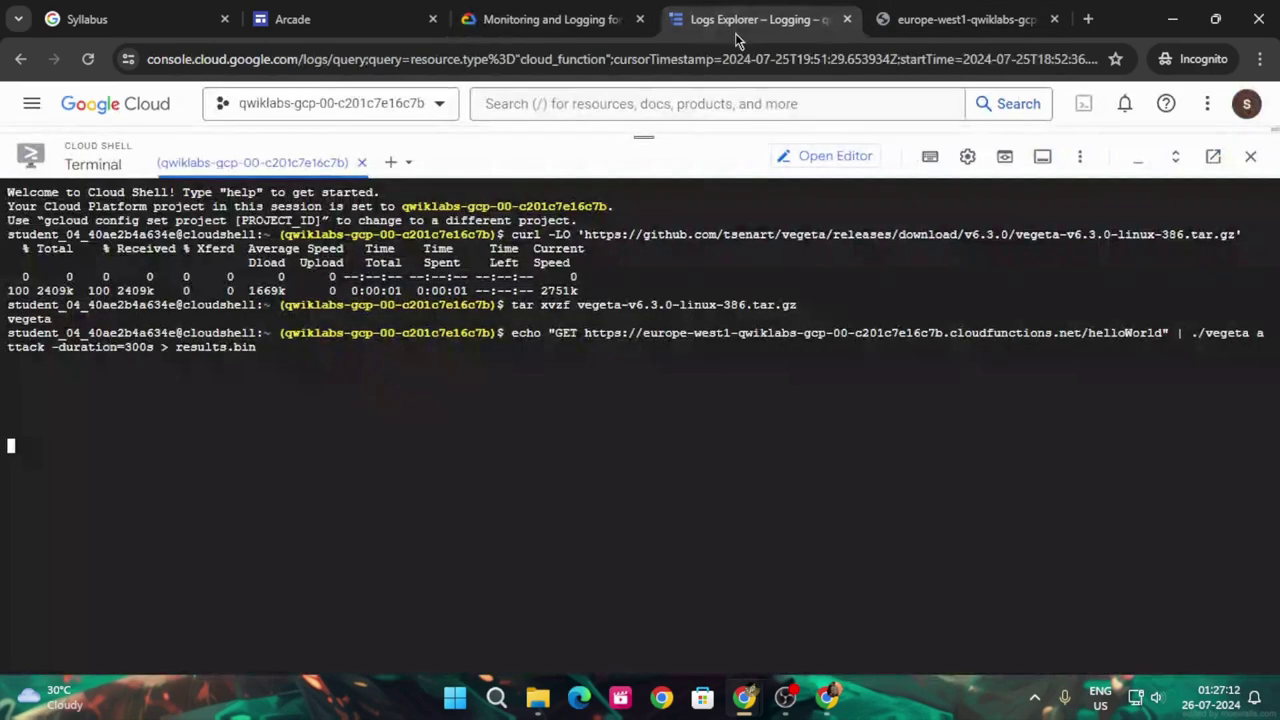
{"action": "left_click_drag", "start_coordinate": [643, 137], "coordinate": [643, 636]}
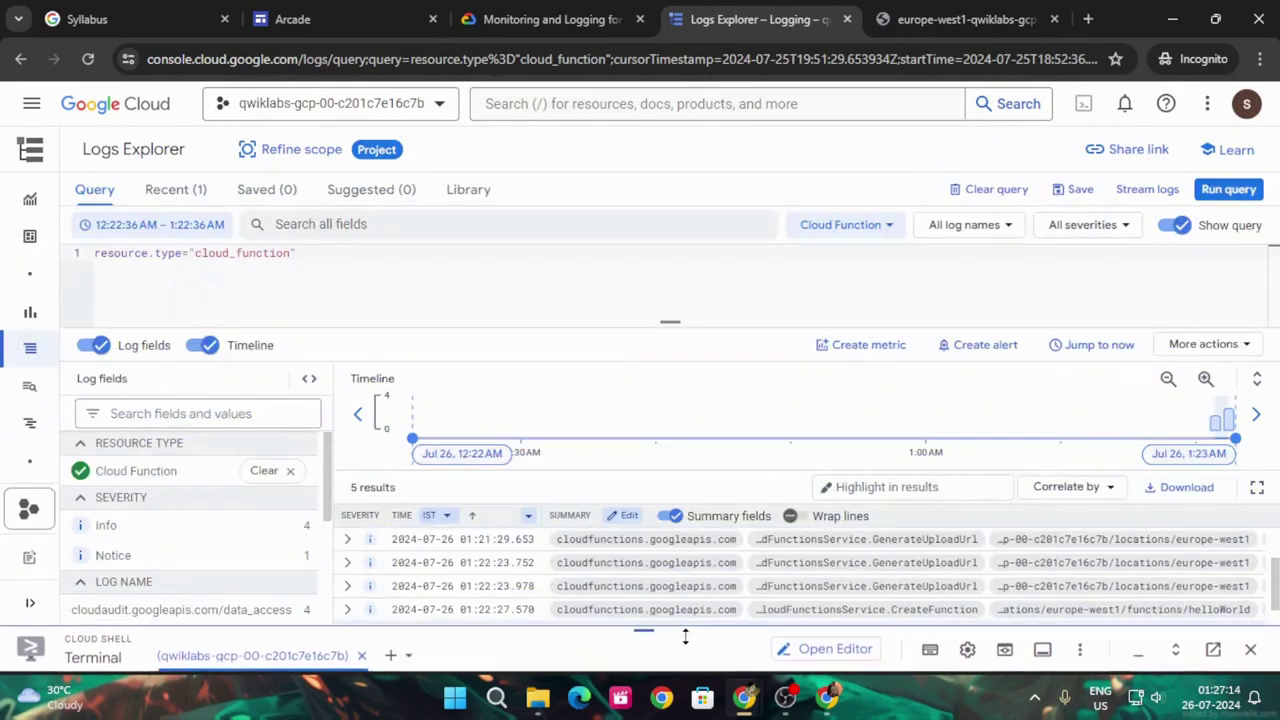
{"action": "left_click", "coordinate": [540, 19]}
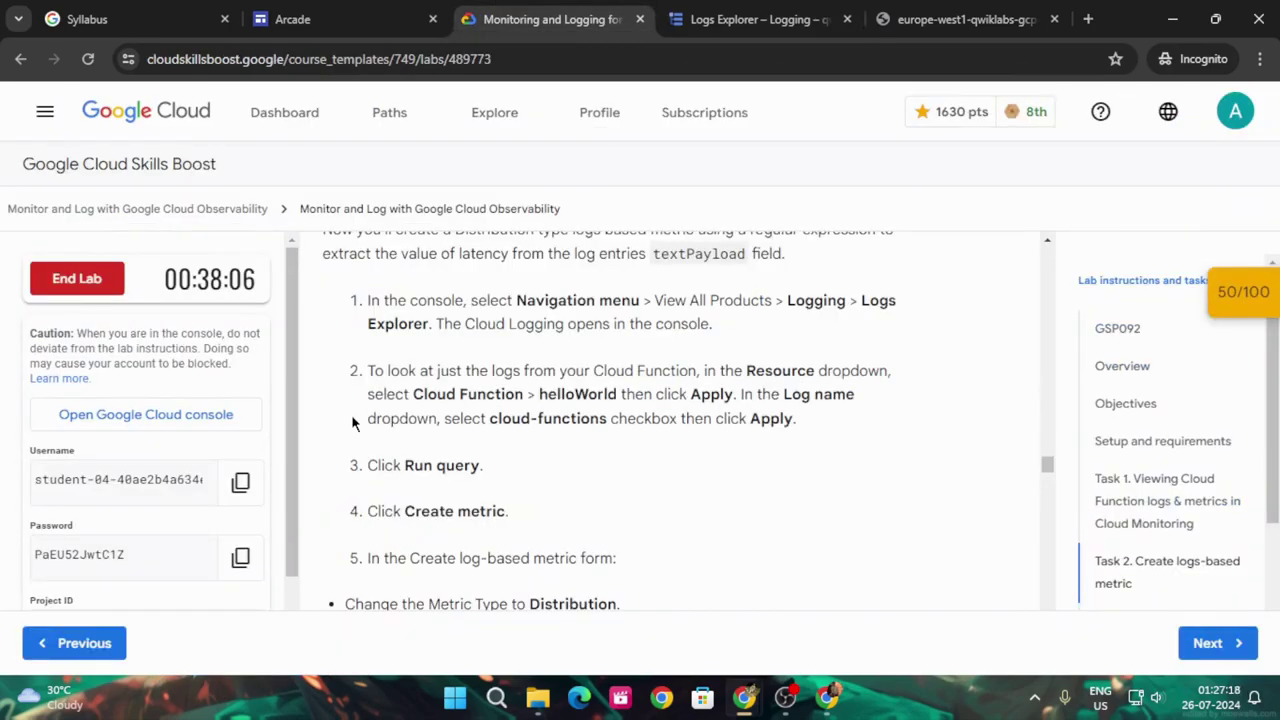
{"action": "left_click", "coordinate": [742, 19]}
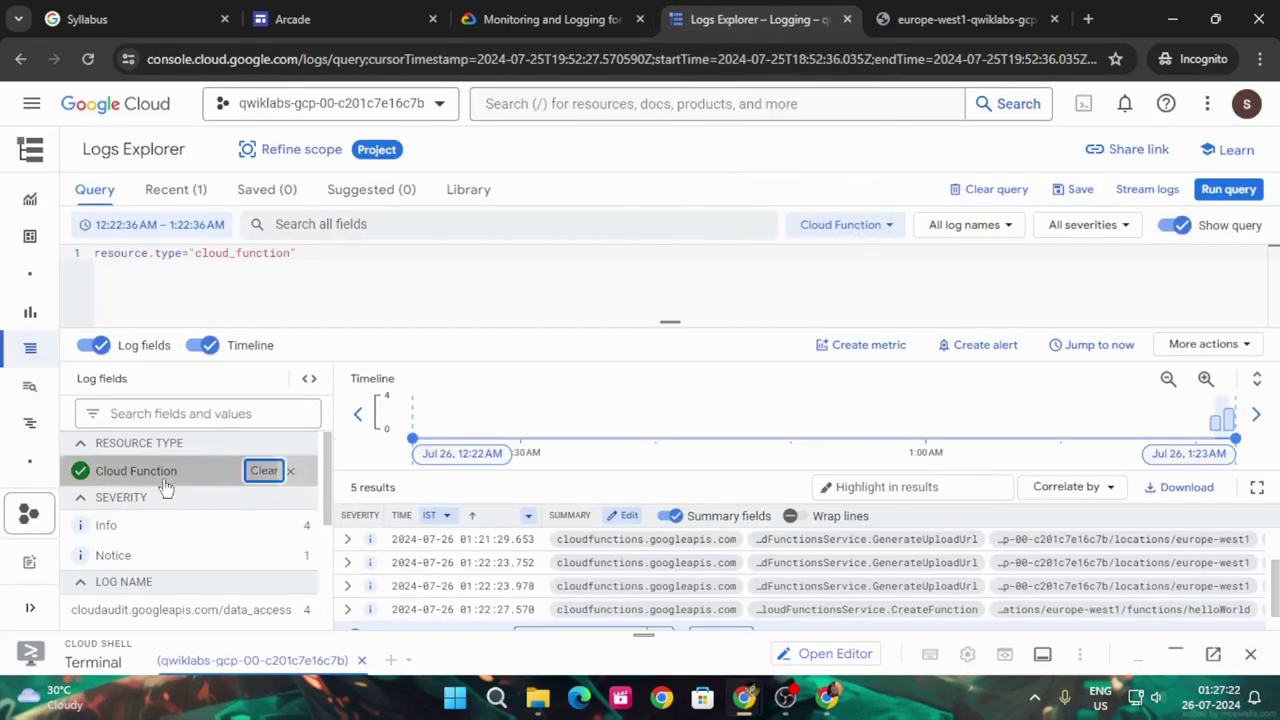
Clear the Cloud Function filter, look through the unfiltered log entries and filter by the Cloud Function resource type again
{"action": "left_click", "coordinate": [168, 475]}
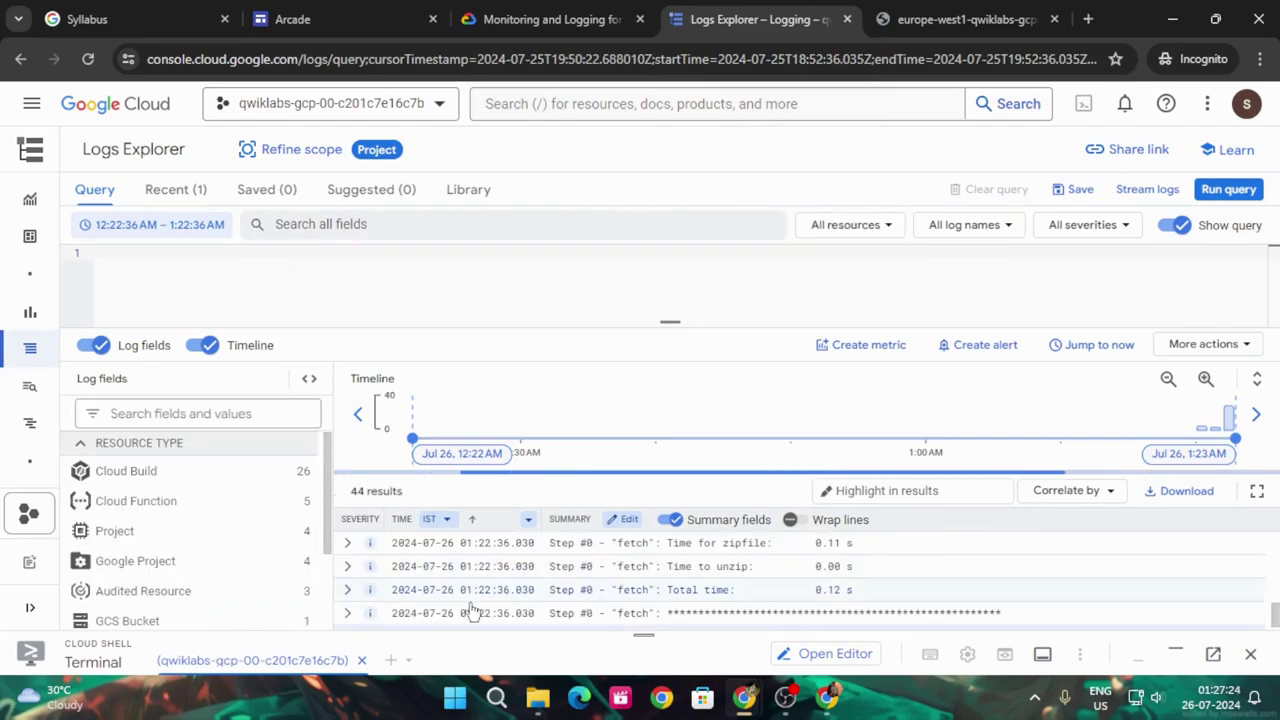
{"action": "scroll", "coordinate": [550, 570], "scroll_direction": "down", "scroll_amount": 1}
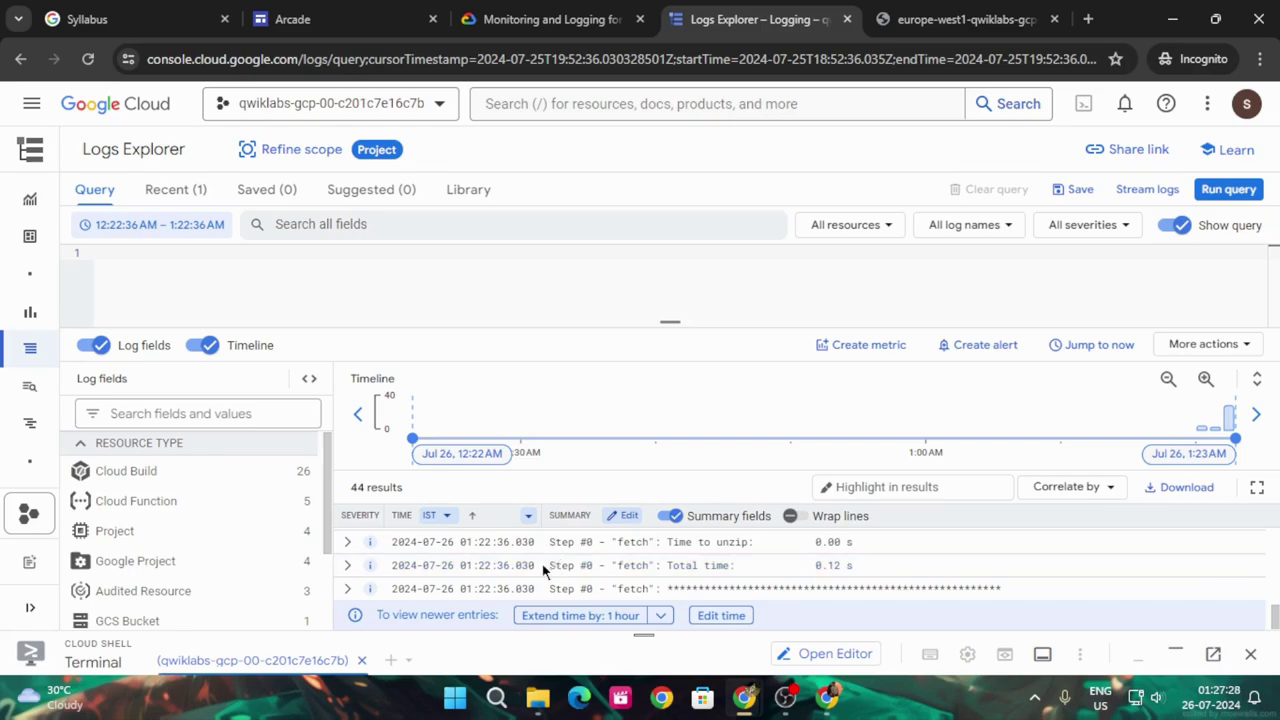
{"action": "scroll", "coordinate": [363, 566], "scroll_direction": "down", "scroll_amount": 2}
{"action": "scroll", "coordinate": [388, 600], "scroll_direction": "up", "scroll_amount": 10}
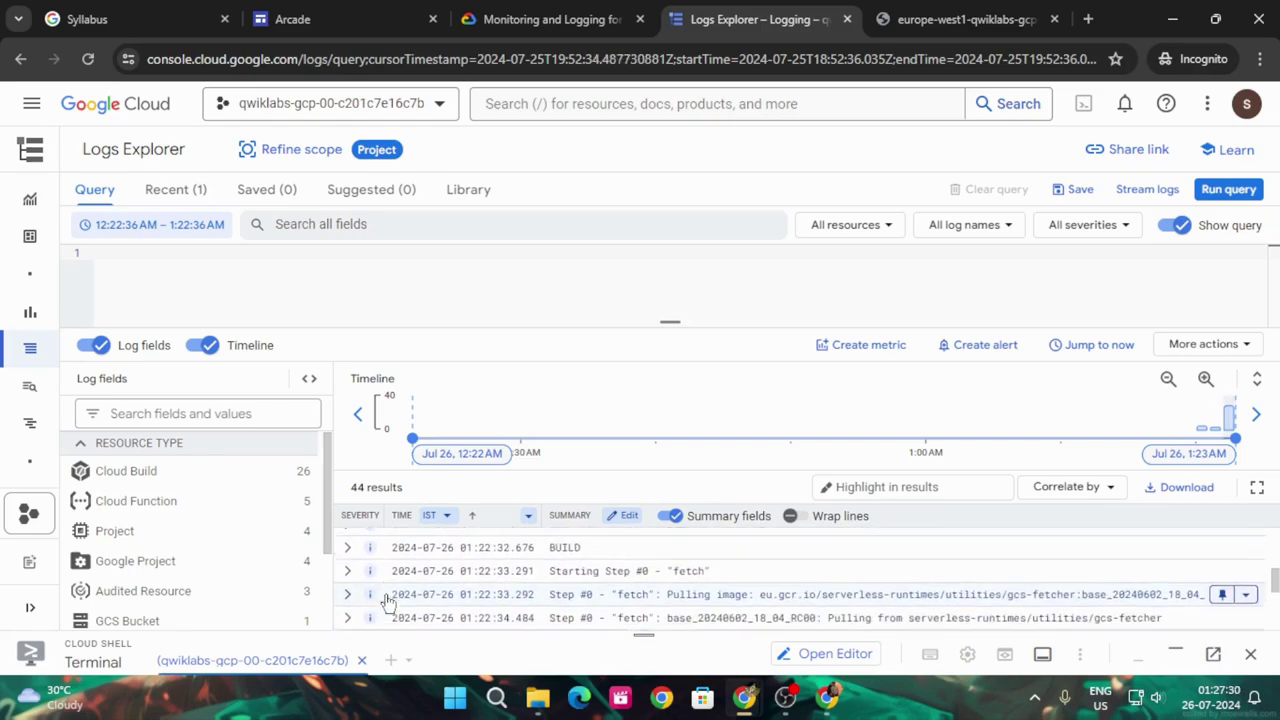
{"action": "left_click", "coordinate": [188, 502]}
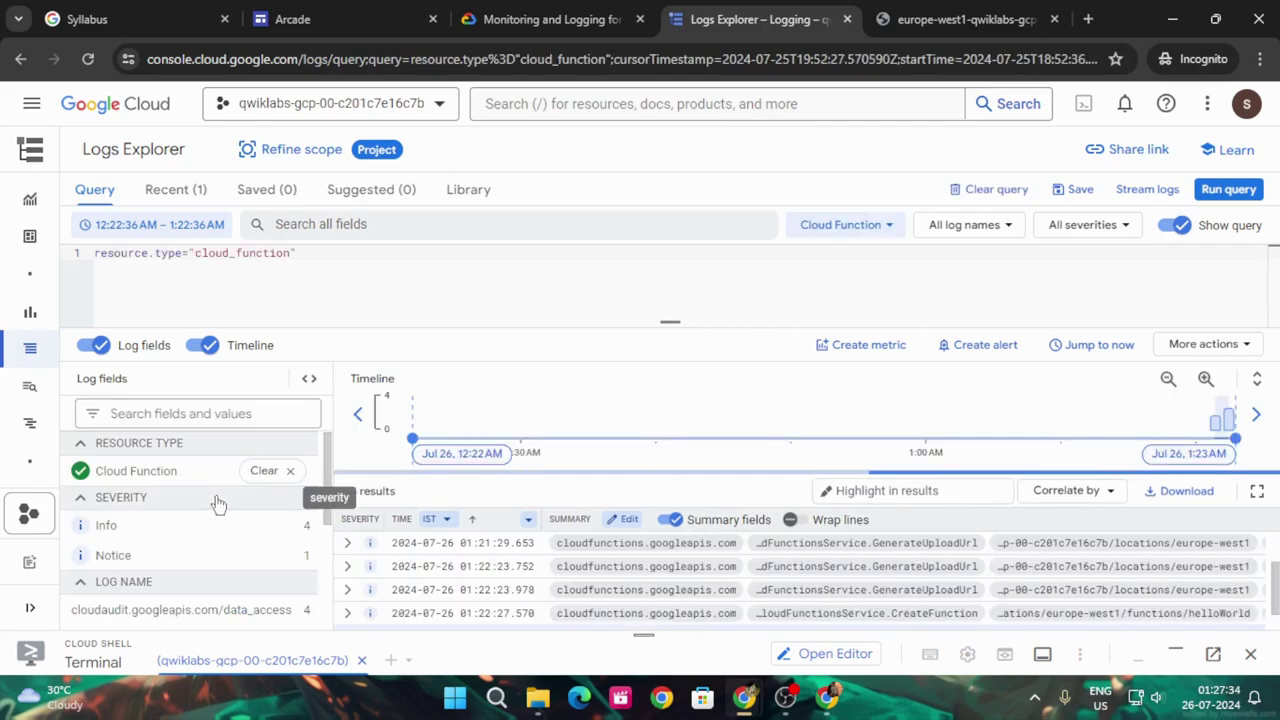
Add the helloWorld function name to the Cloud Function query and compare the available log names with the lab's instruction
{"action": "scroll", "coordinate": [195, 508], "scroll_direction": "down", "scroll_amount": 5}
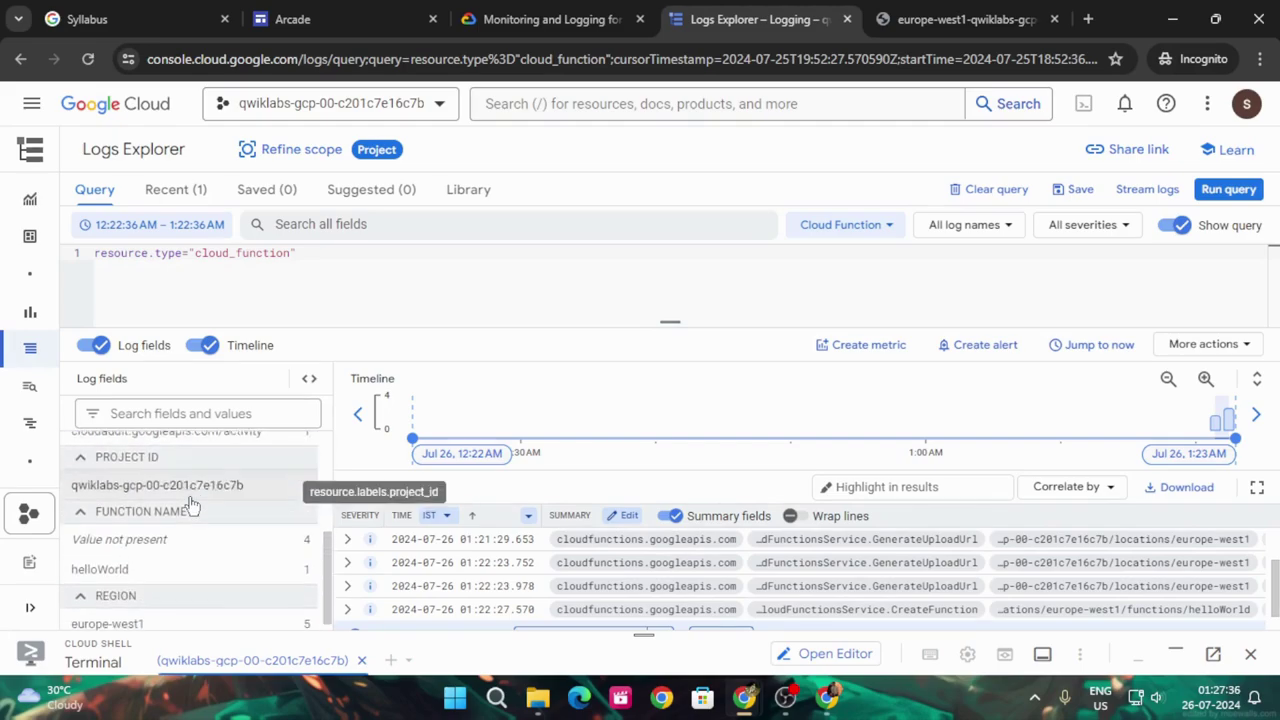
{"action": "scroll", "coordinate": [450, 570], "scroll_direction": "down", "scroll_amount": 2}
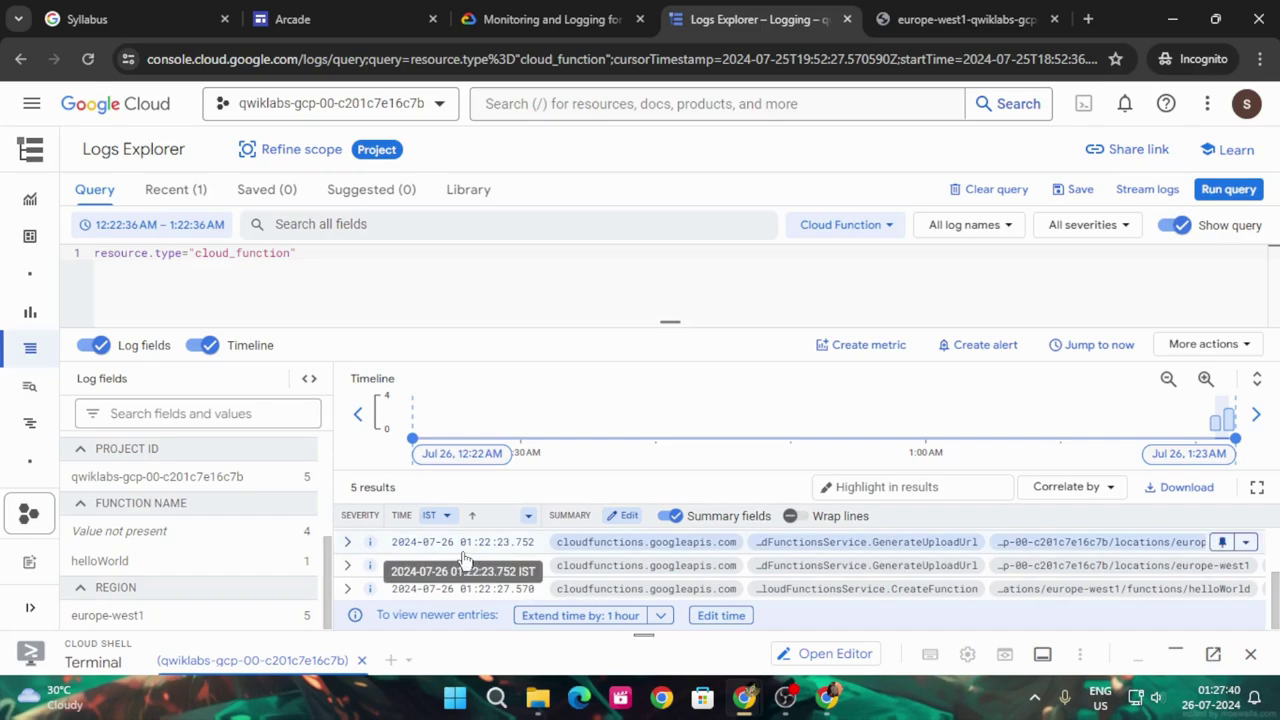
{"action": "scroll", "coordinate": [455, 565], "scroll_direction": "up", "scroll_amount": 3}
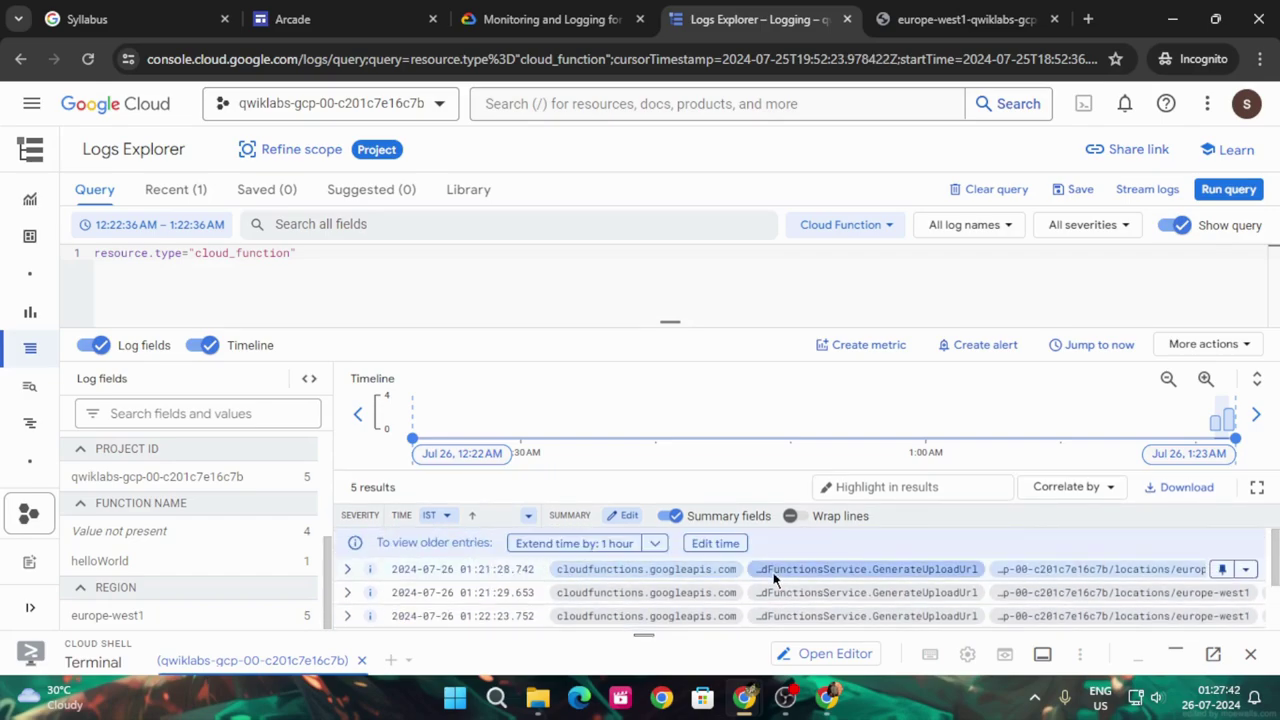
{"action": "scroll", "coordinate": [418, 590], "scroll_direction": "down", "scroll_amount": 3}
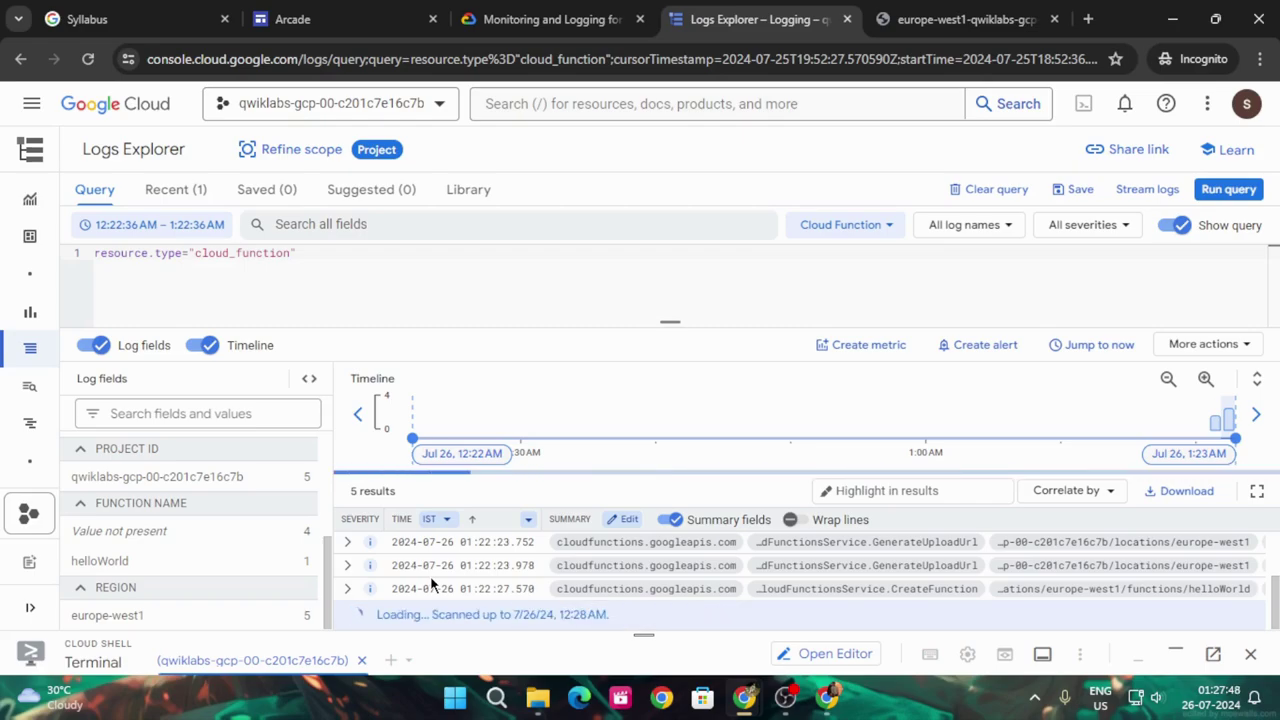
{"action": "left_click", "coordinate": [189, 566]}
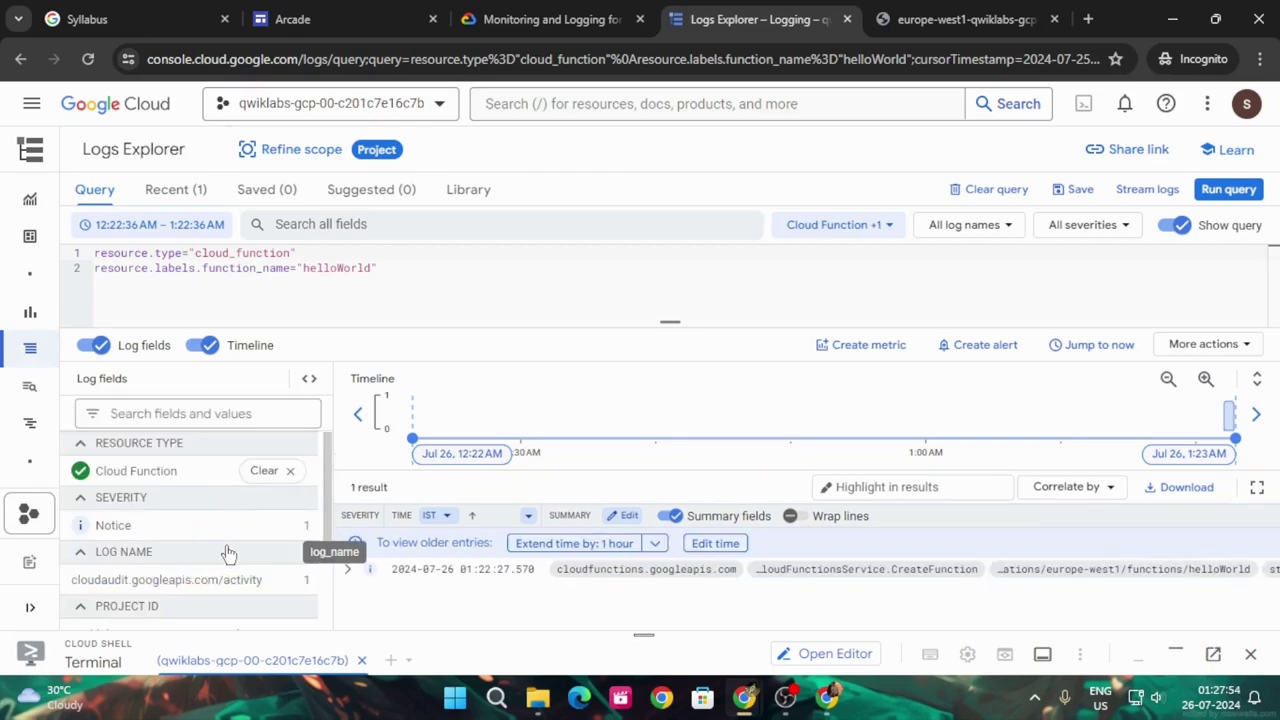
{"action": "scroll", "coordinate": [152, 542], "scroll_direction": "down", "scroll_amount": 1}
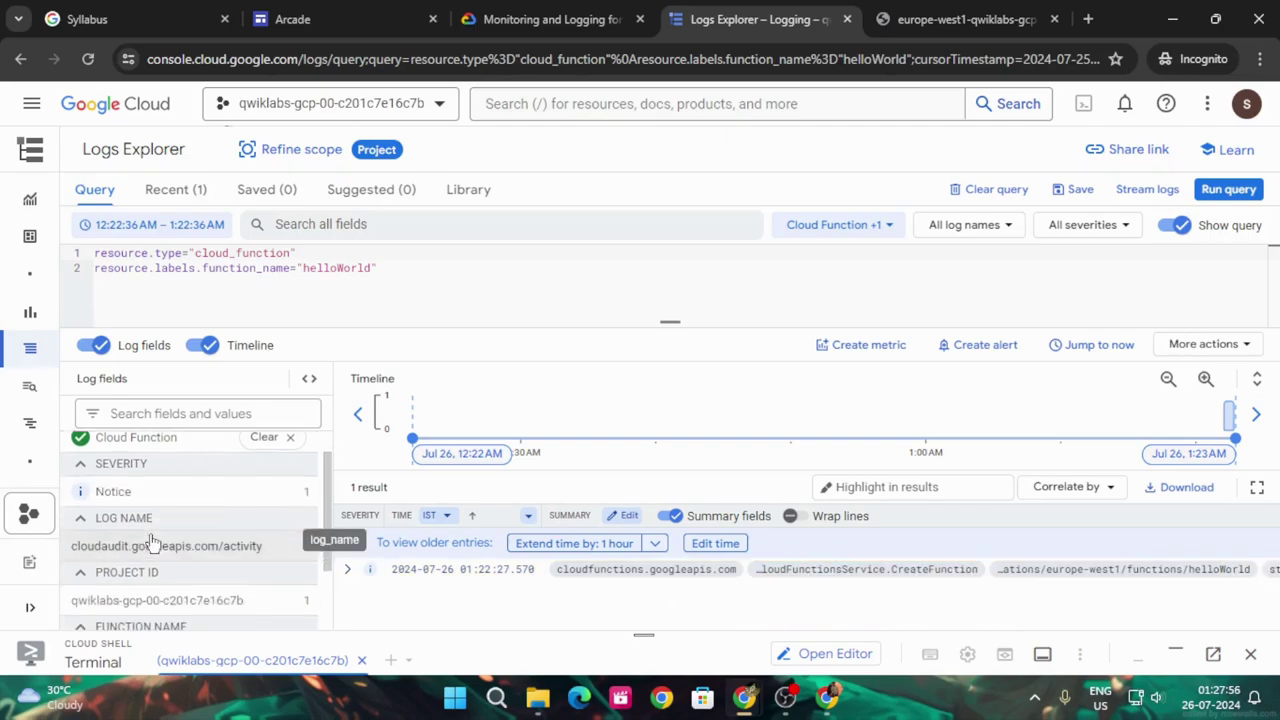
{"action": "scroll", "coordinate": [152, 542], "scroll_direction": "down", "scroll_amount": 3}
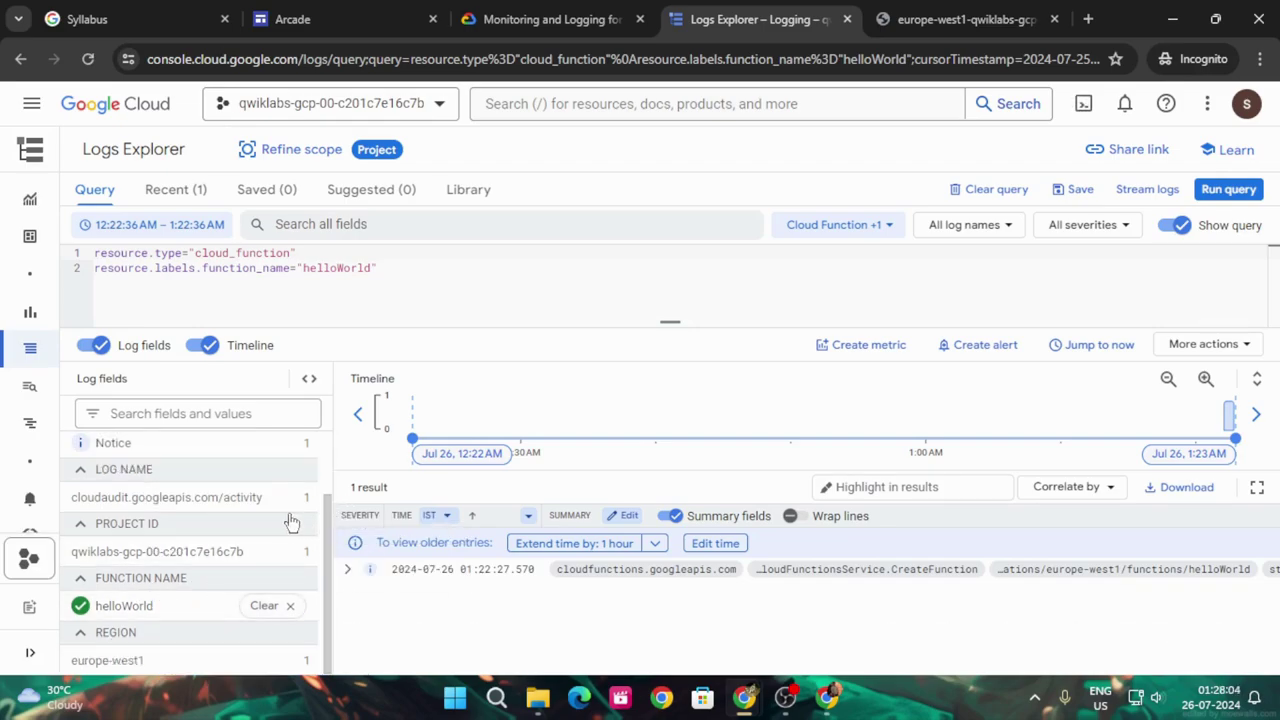
{"action": "left_click", "coordinate": [550, 19]}
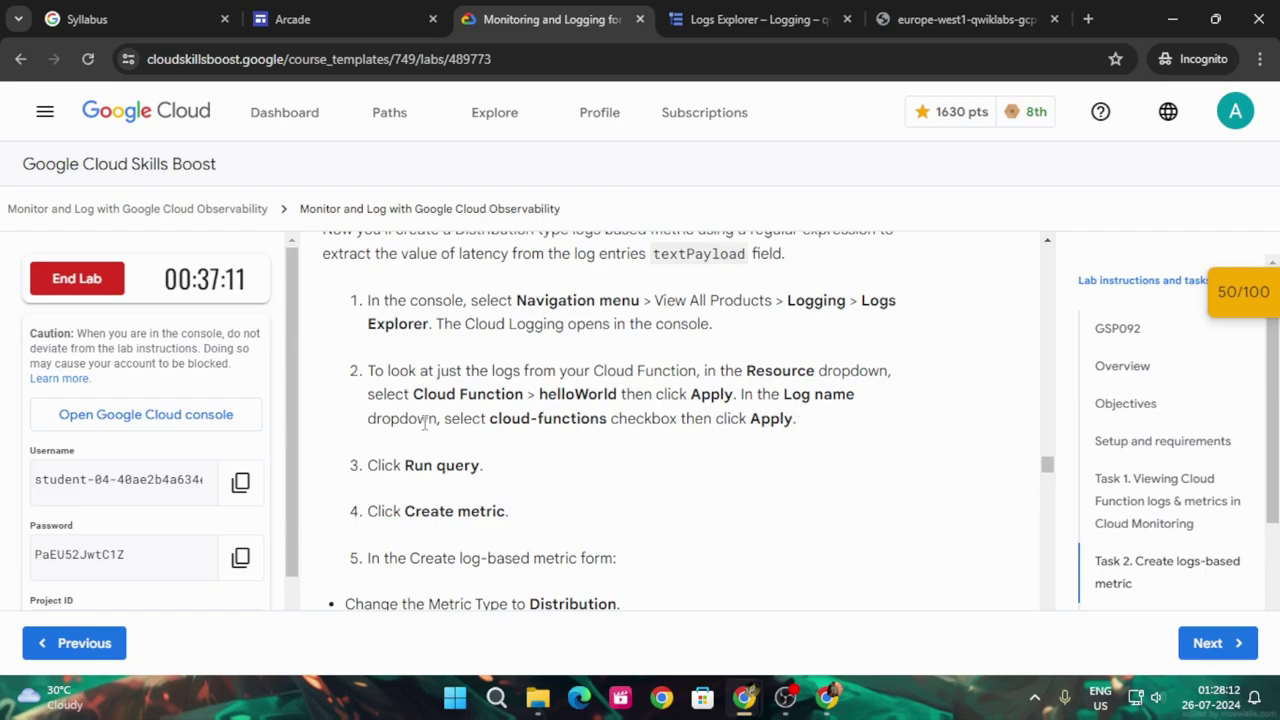
{"action": "left_click", "coordinate": [757, 12]}
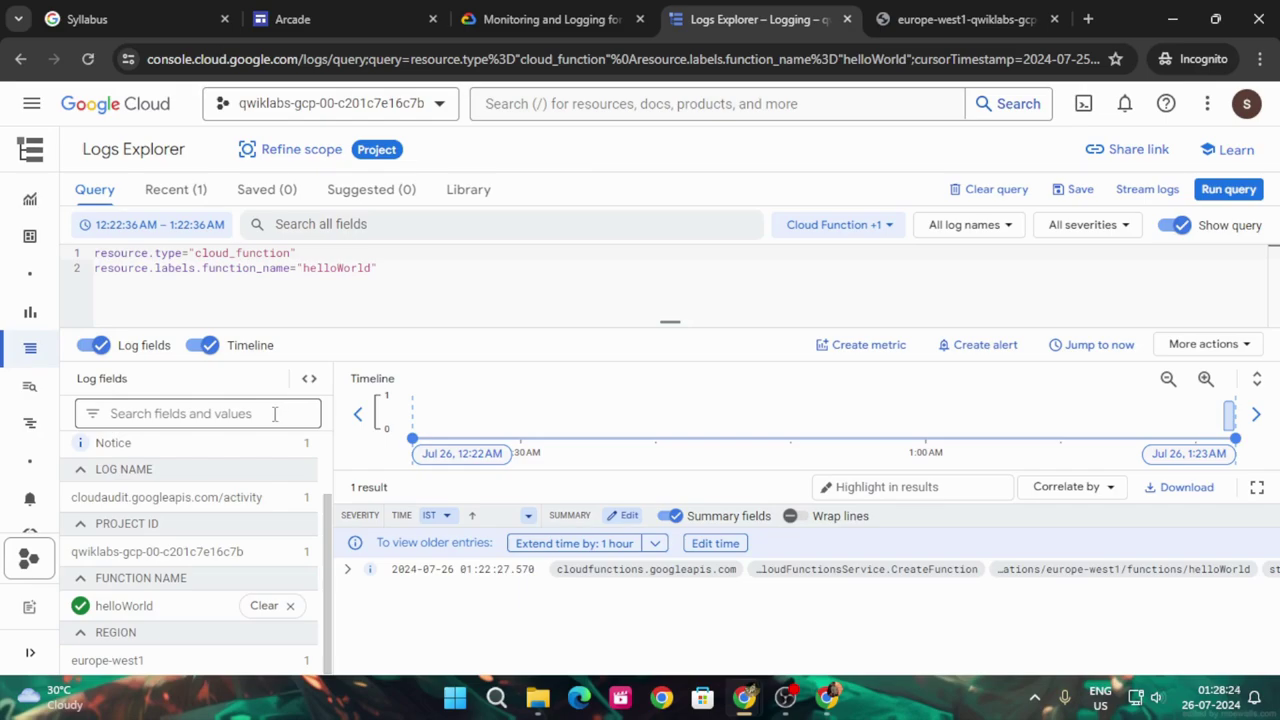
Run the helloWorld Cloud Function query and read the lab's settings for the log-based metric form
{"action": "left_click", "coordinate": [1230, 190]}
{"action": "left_click", "coordinate": [575, 12]}
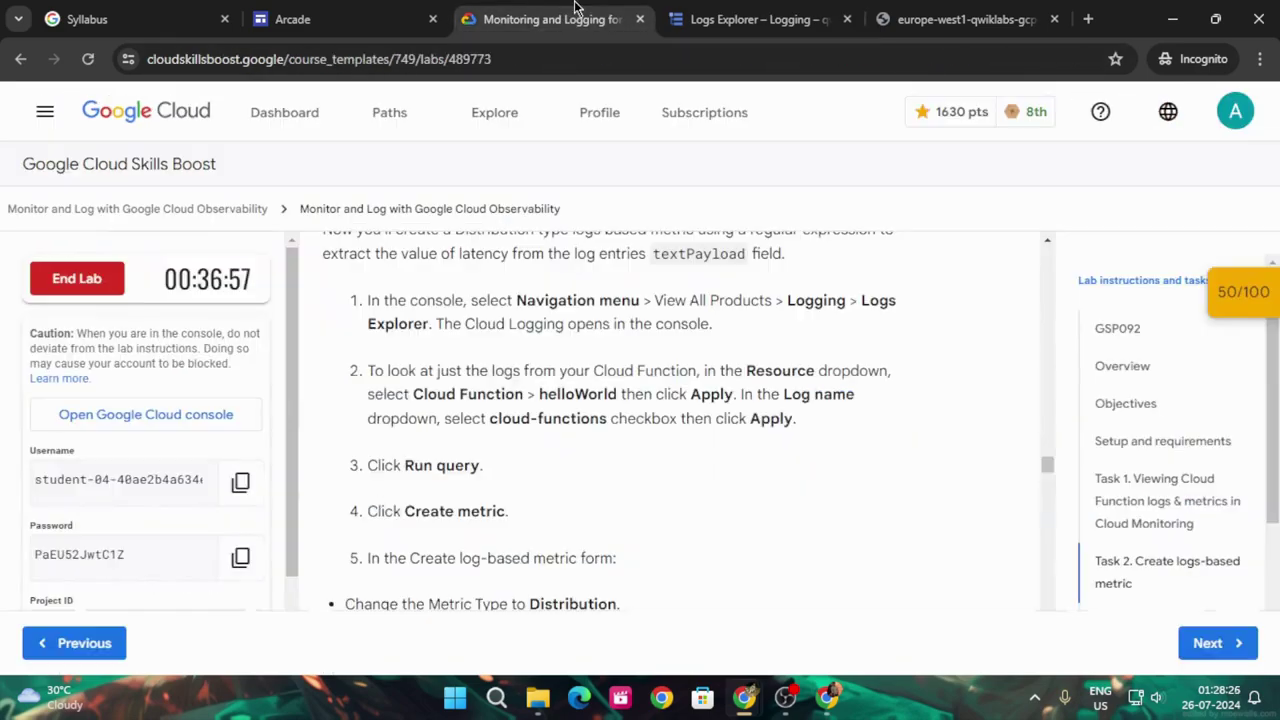
{"action": "scroll", "coordinate": [683, 392], "scroll_direction": "down", "scroll_amount": 1}
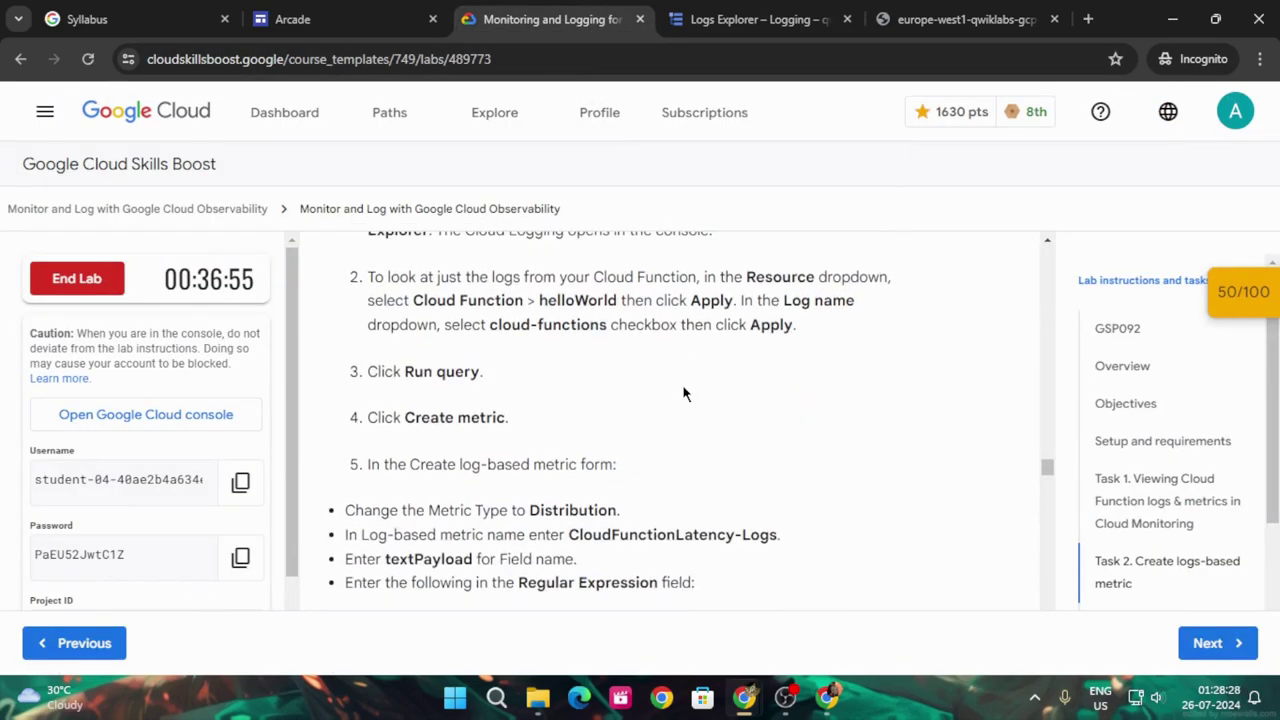
{"action": "scroll", "coordinate": [683, 388], "scroll_direction": "down", "scroll_amount": 2}
{"action": "scroll", "coordinate": [686, 390], "scroll_direction": "up", "scroll_amount": 1}
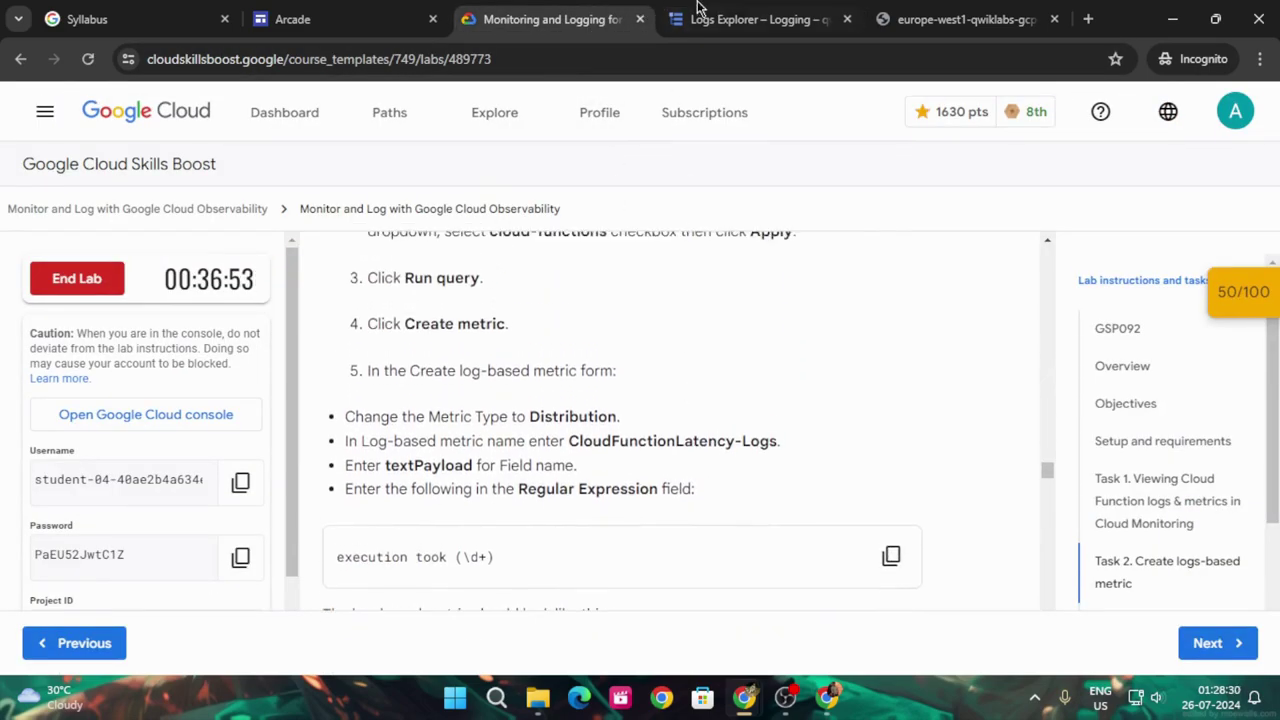
Start creating a log-based metric from the helloWorld Cloud Function query in Logs Explorer
{"action": "left_click", "coordinate": [737, 10]}
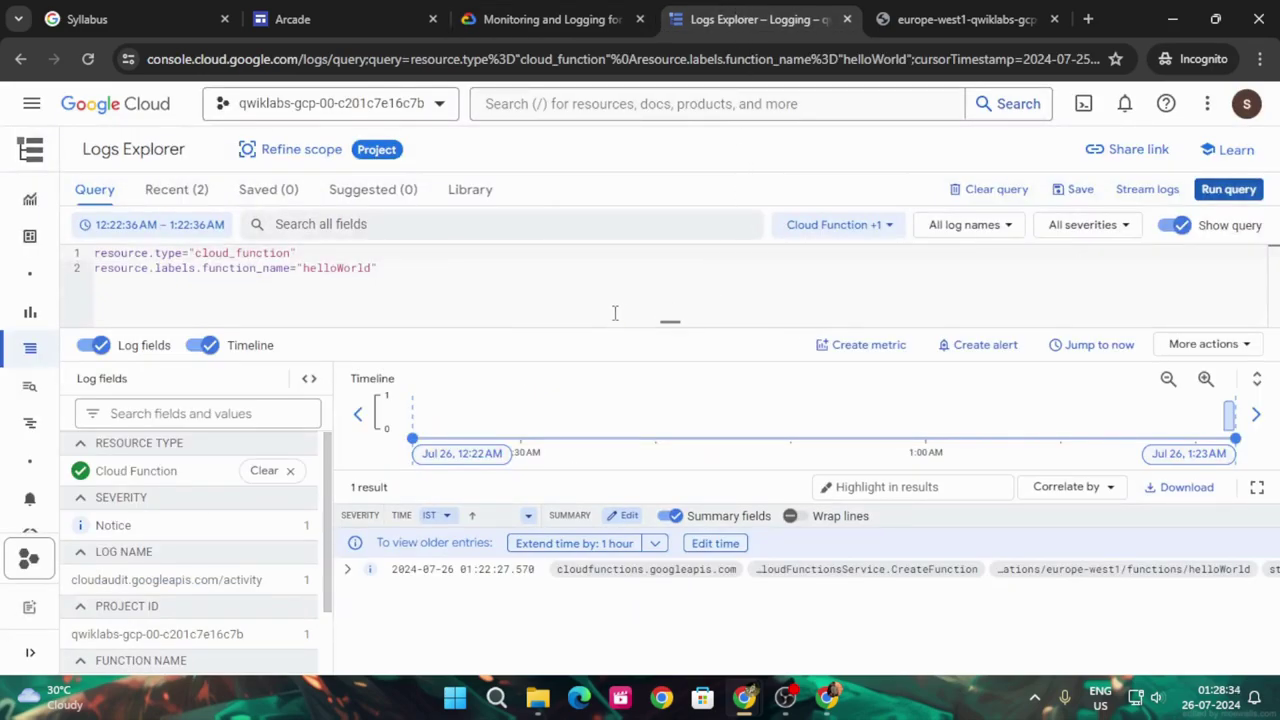
{"action": "scroll", "coordinate": [186, 491], "scroll_direction": "down", "scroll_amount": 2}
{"action": "scroll", "coordinate": [185, 500], "scroll_direction": "up", "scroll_amount": 2}
{"action": "left_click", "coordinate": [833, 345]}
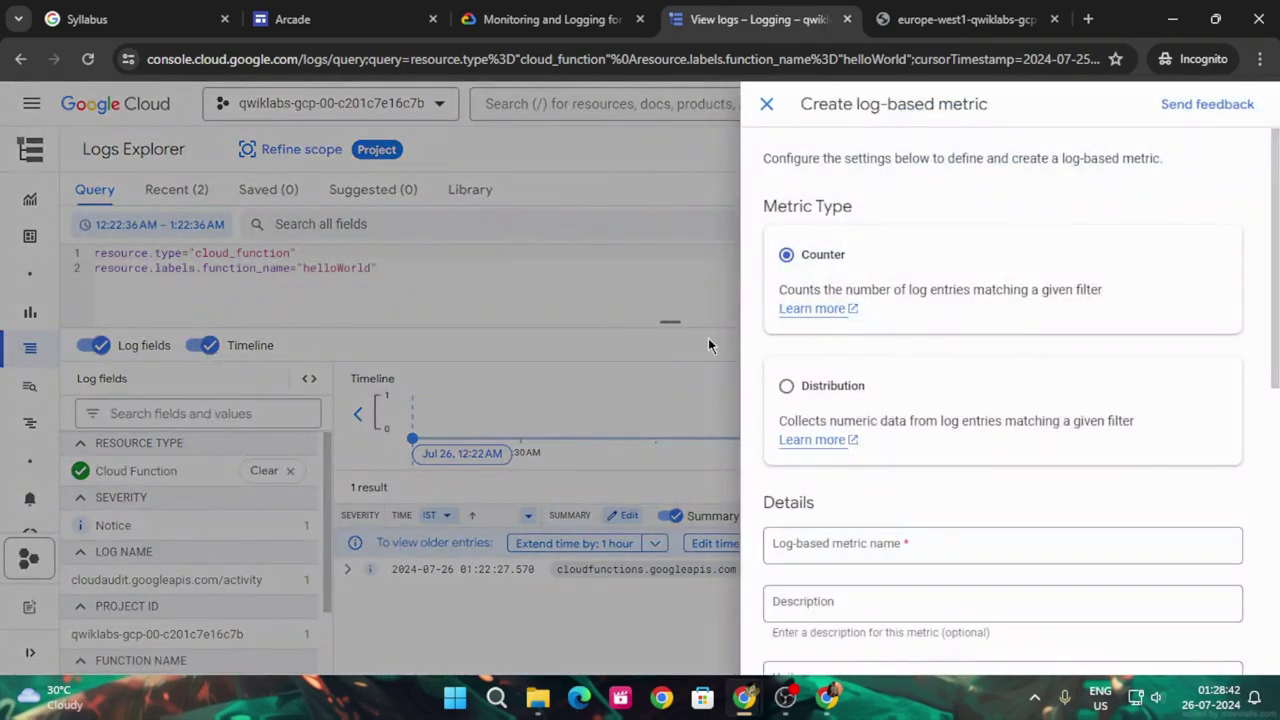
Compare the metric type and detail fields of the log-based metric form with the lab's instructions
{"action": "left_click", "coordinate": [540, 19]}
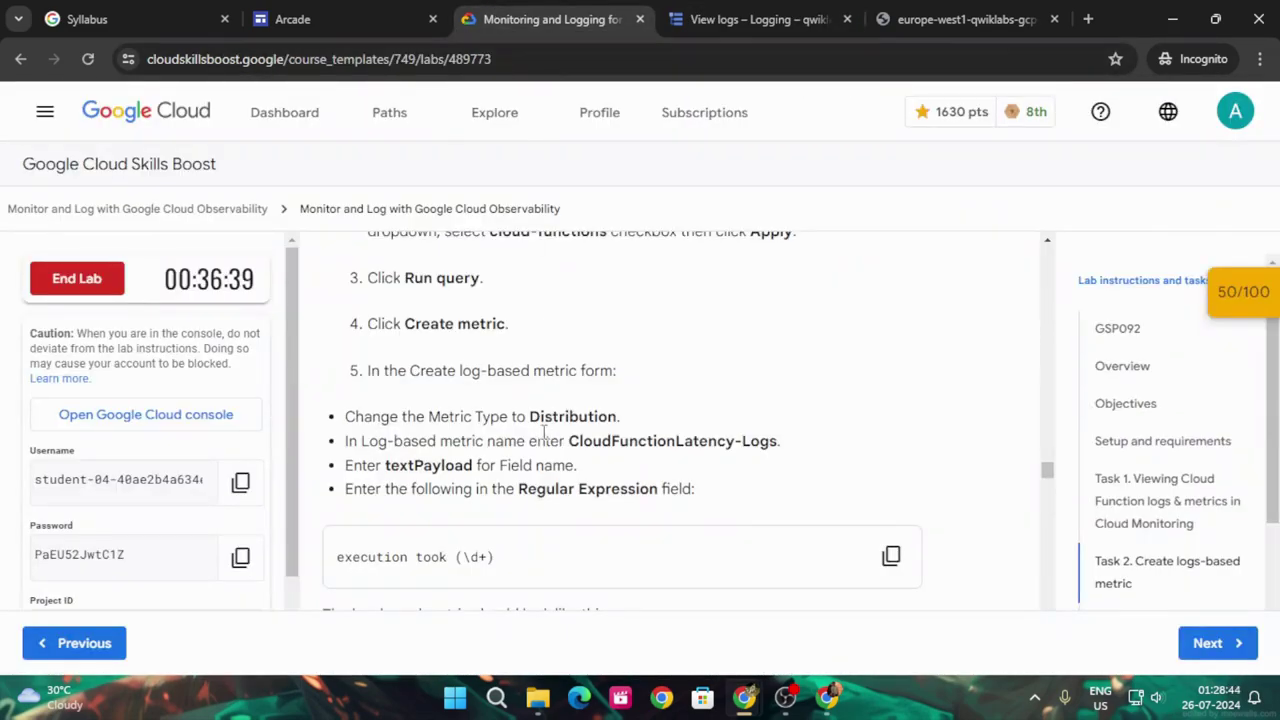
{"action": "scroll", "coordinate": [521, 420], "scroll_direction": "down", "scroll_amount": 2}
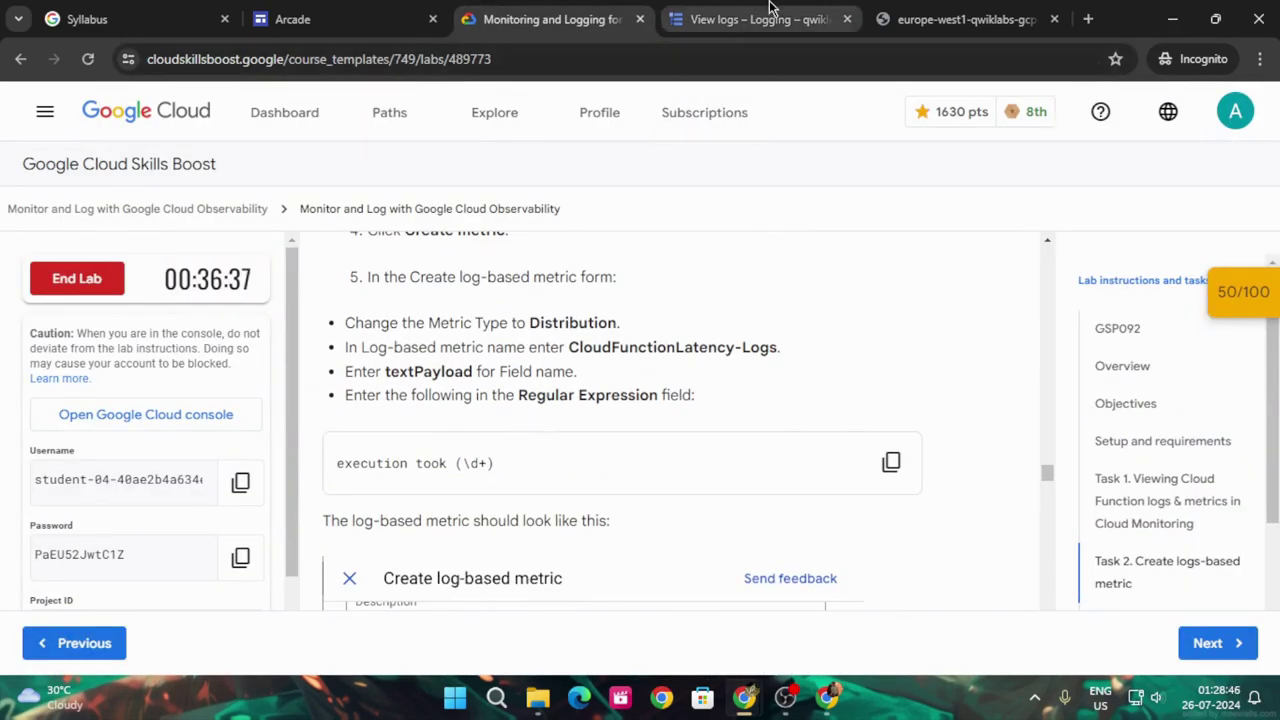
{"action": "left_click", "coordinate": [755, 19]}
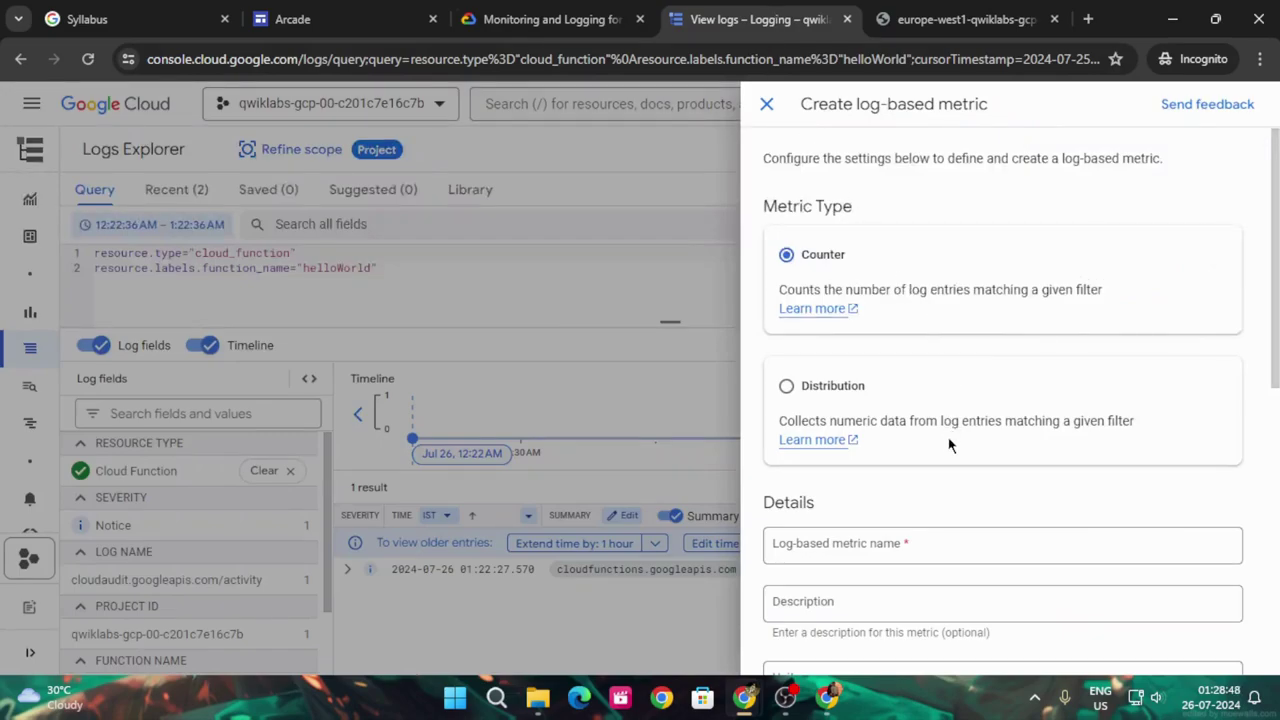
{"action": "scroll", "coordinate": [948, 452], "scroll_direction": "down", "scroll_amount": 1}
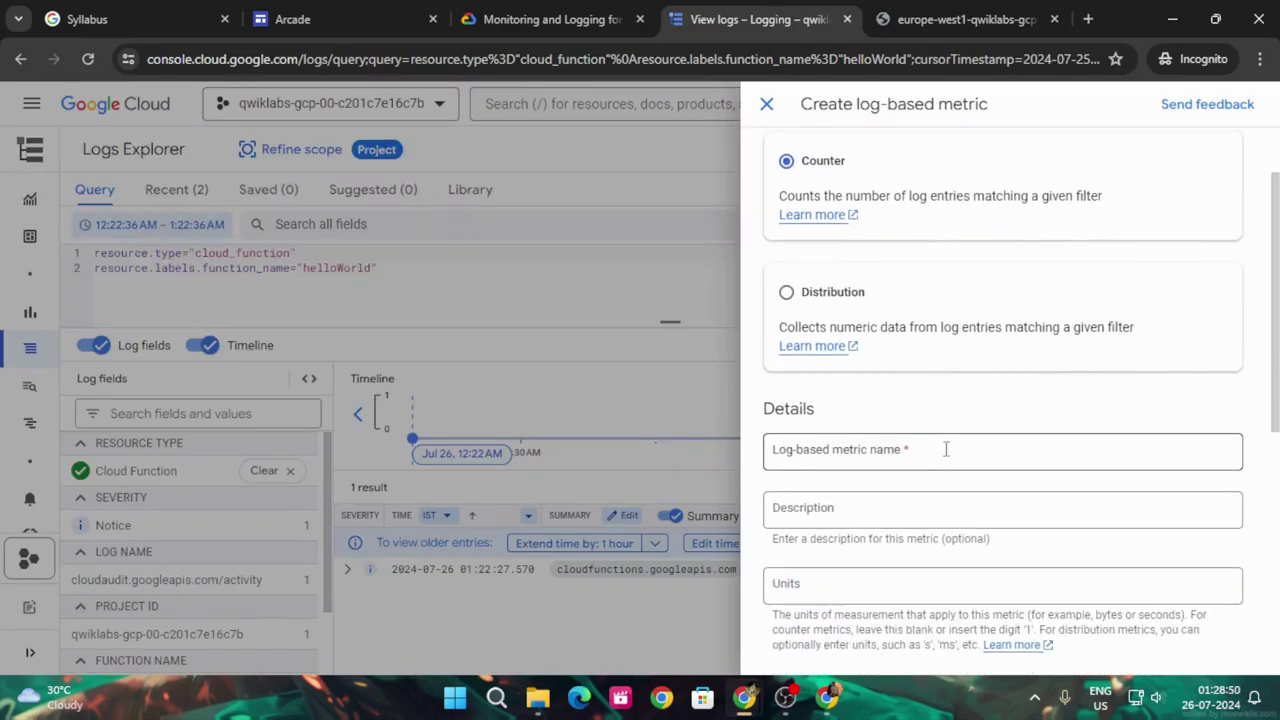
{"action": "scroll", "coordinate": [946, 449], "scroll_direction": "down", "scroll_amount": 2}
{"action": "left_click", "coordinate": [540, 19]}
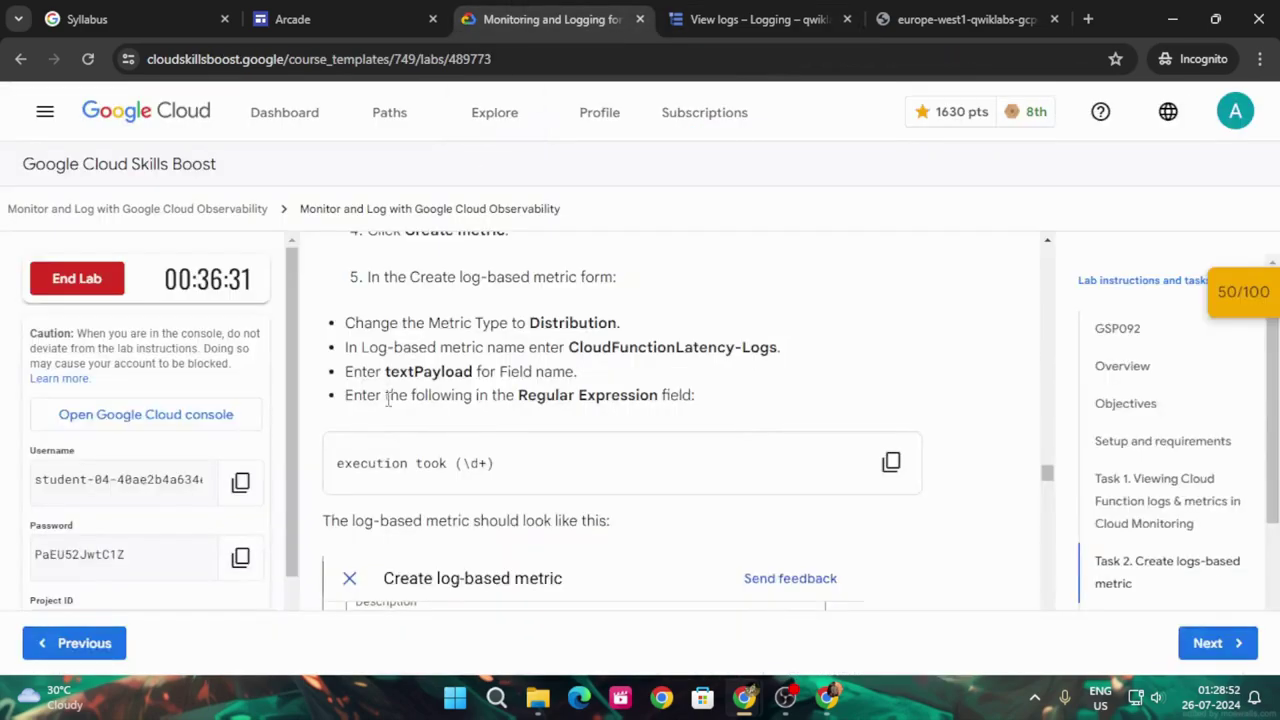
{"action": "scroll", "coordinate": [528, 340], "scroll_direction": "up", "scroll_amount": 1}
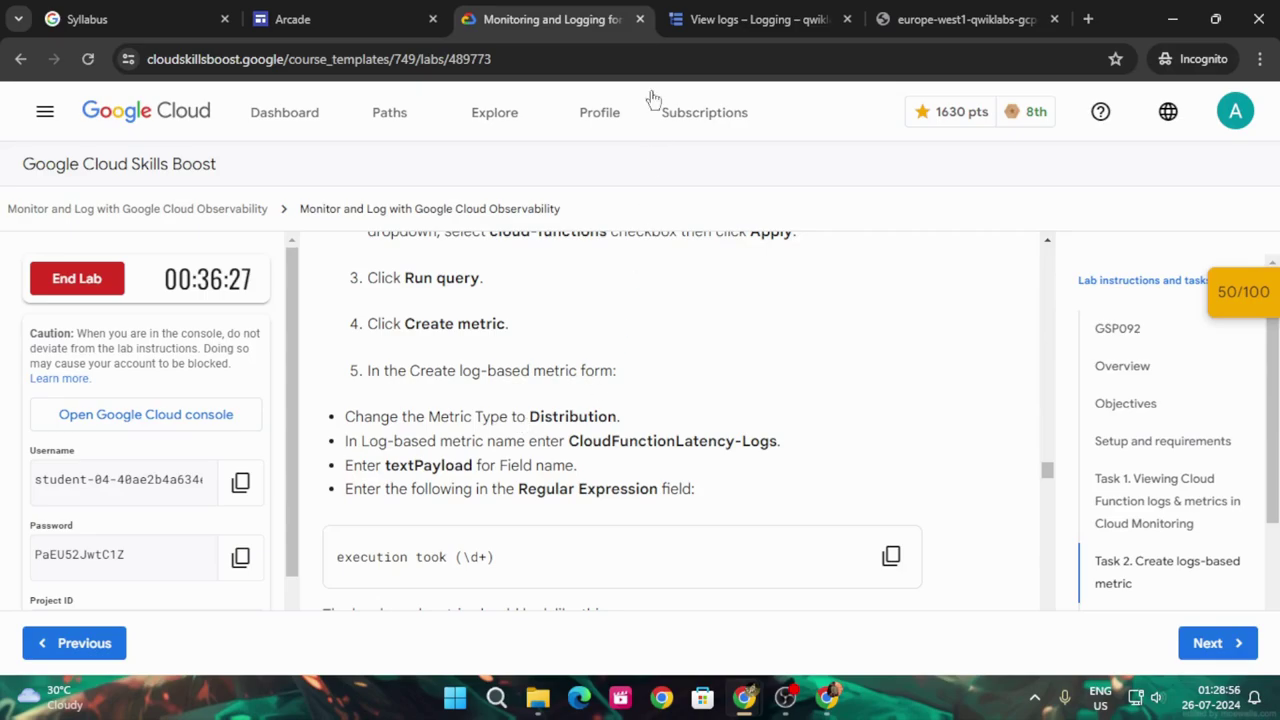
Set the metric type of the new log-based metric to Distribution
{"action": "left_click", "coordinate": [708, 19]}
{"action": "scroll", "coordinate": [874, 372], "scroll_direction": "up", "scroll_amount": 3}
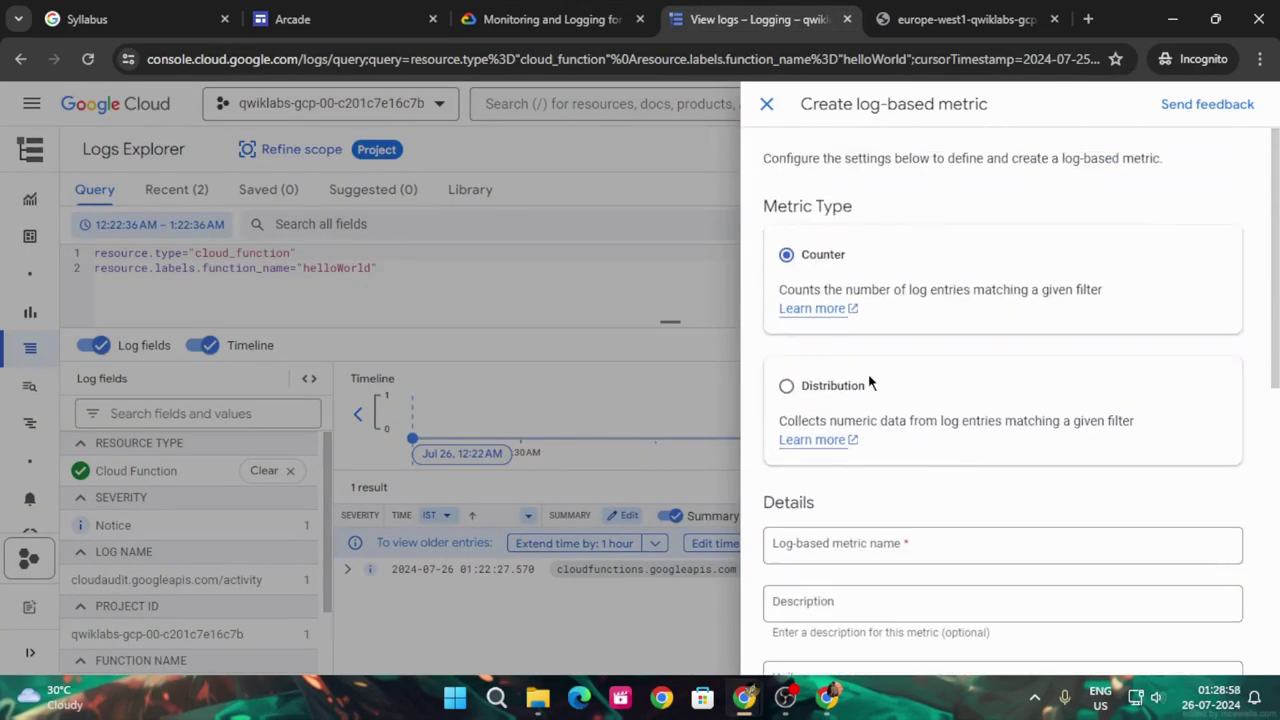
{"action": "left_click", "coordinate": [780, 390]}
{"action": "scroll", "coordinate": [929, 423], "scroll_direction": "down", "scroll_amount": 3}
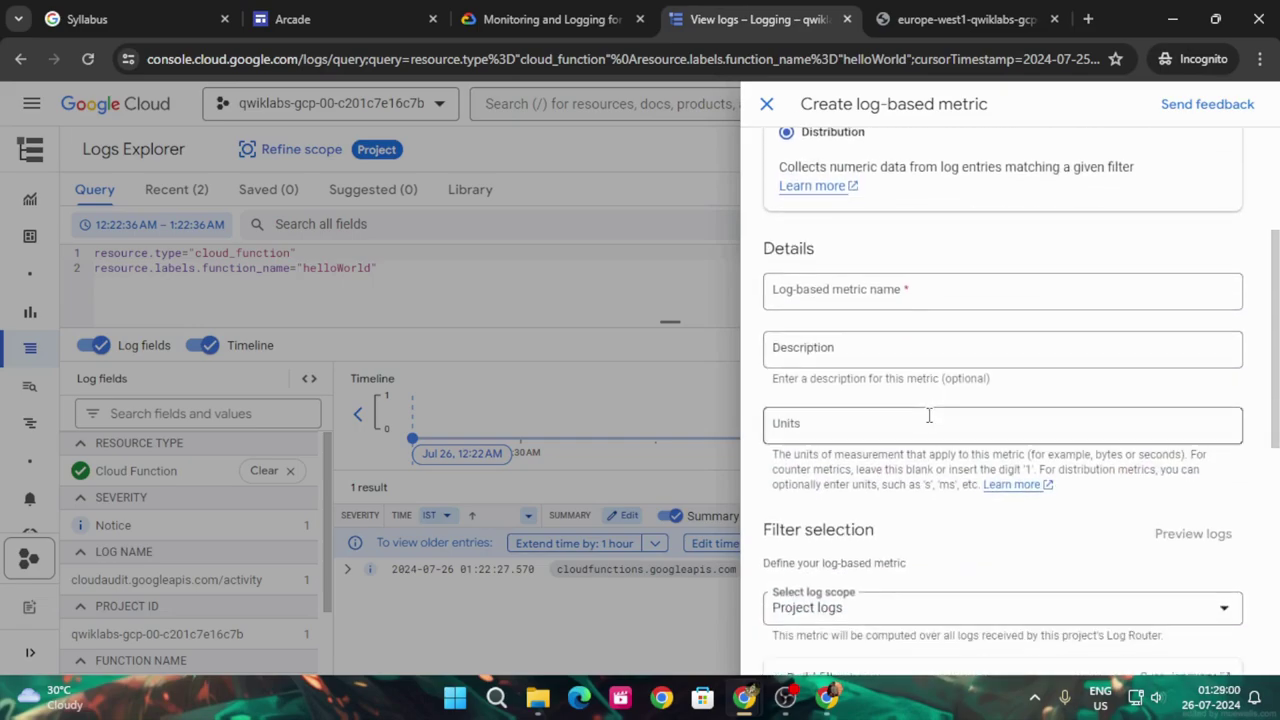
Copy the metric name CloudFunctionLatency-Logs from the lab and enter it as the log-based metric name
{"action": "left_click", "coordinate": [590, 19]}
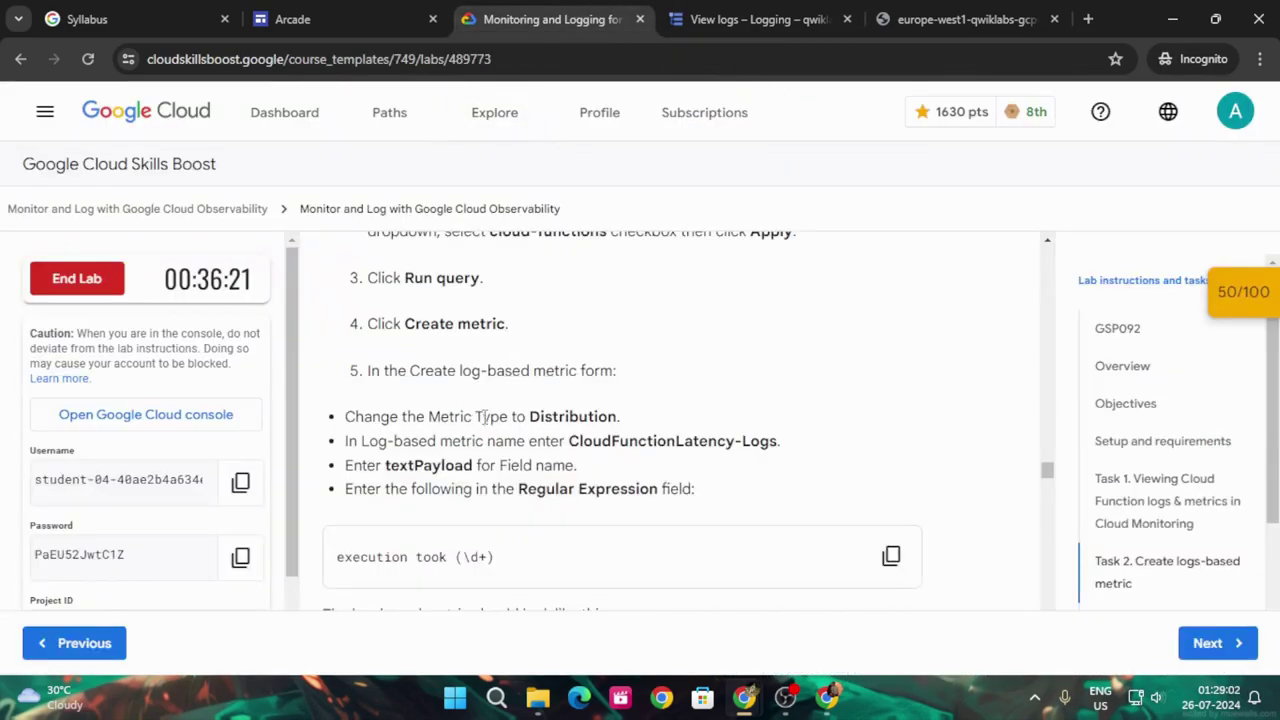
{"action": "left_click_drag", "start_coordinate": [569, 441], "coordinate": [773, 438]}
{"action": "key", "text": "ctrl+c"}
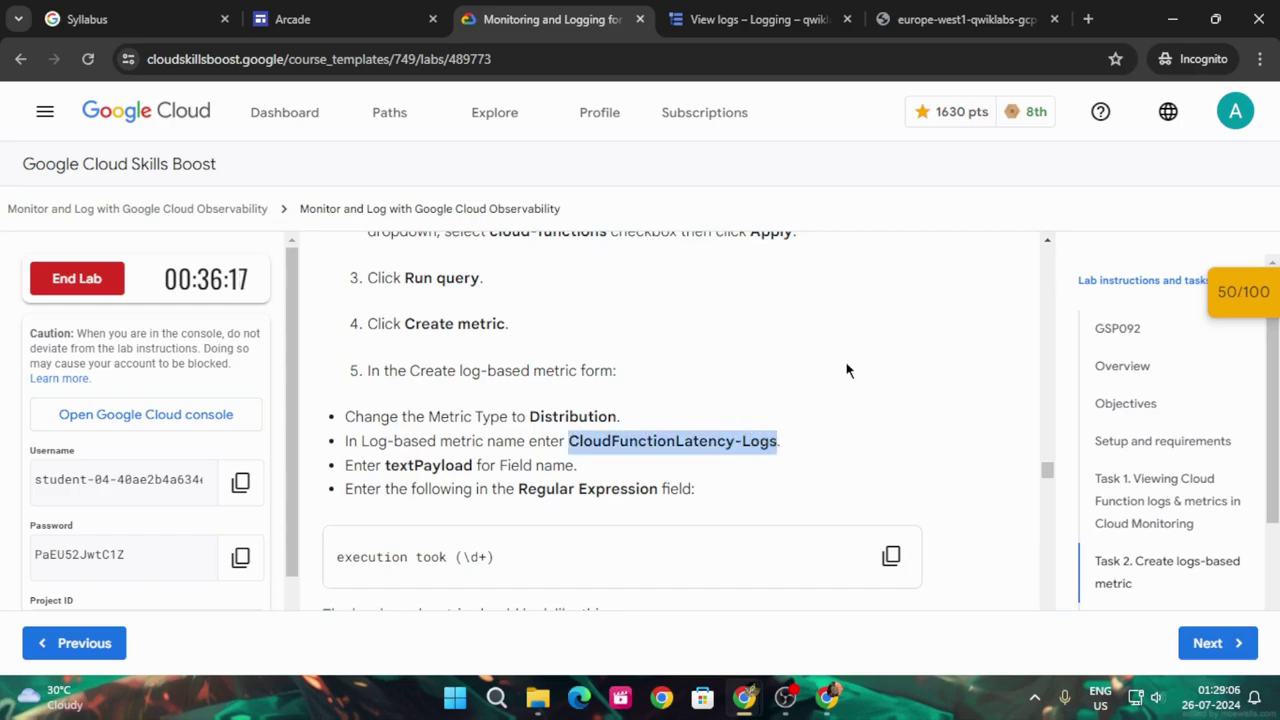
{"action": "left_click", "coordinate": [752, 19]}
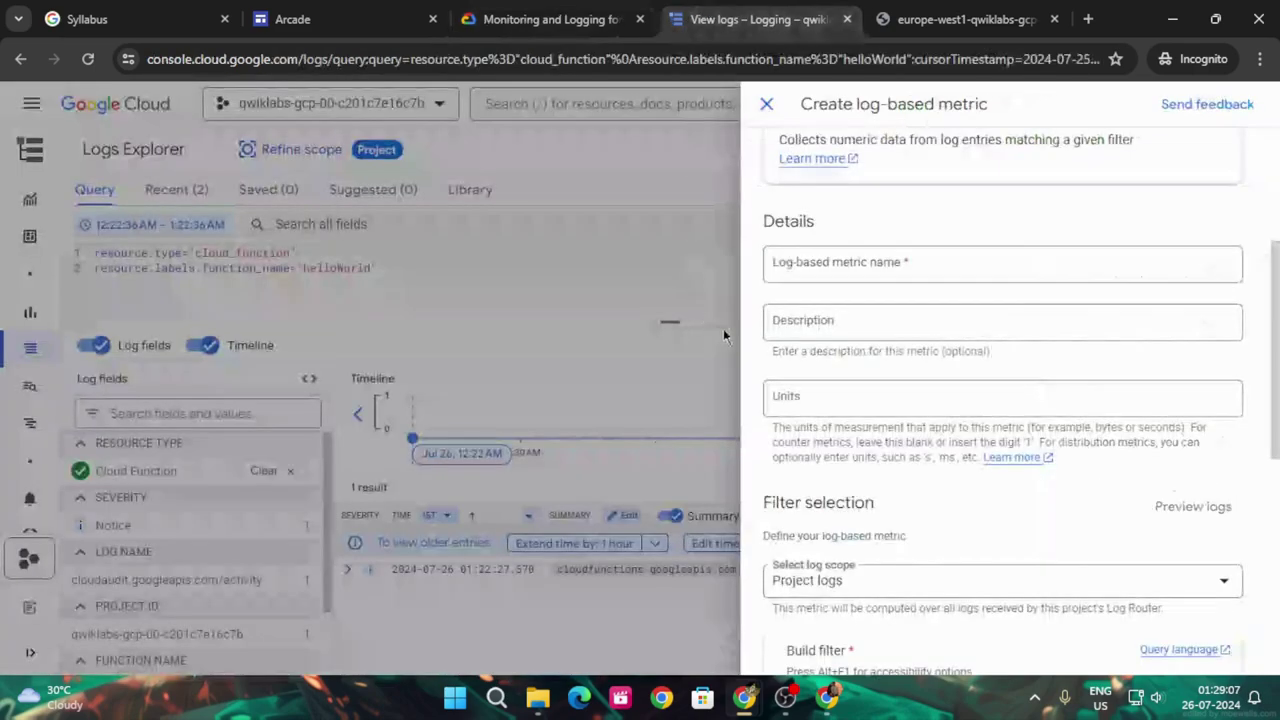
{"action": "left_click", "coordinate": [815, 270]}
{"action": "key", "text": "ctrl+v"}
Select the lab's textPayload value and look through the metric form for the matching field
{"action": "left_click", "coordinate": [538, 10]}
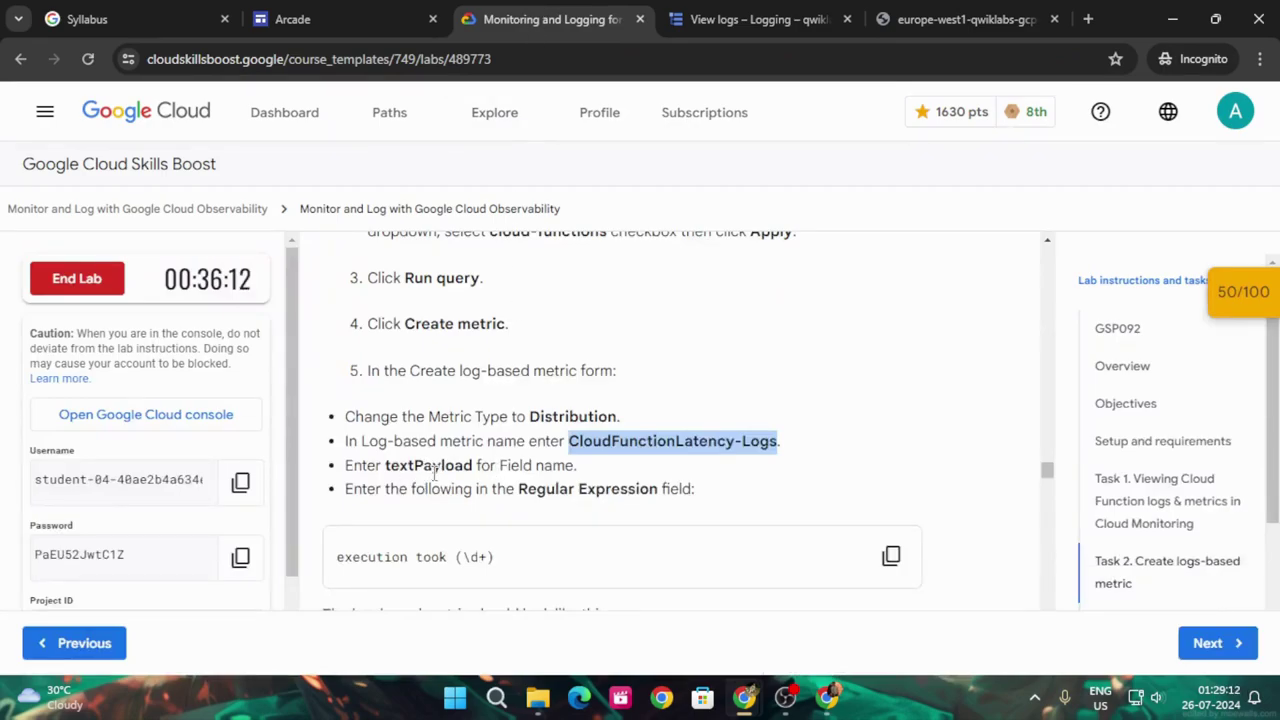
{"action": "left_click_drag", "start_coordinate": [387, 467], "coordinate": [465, 462]}
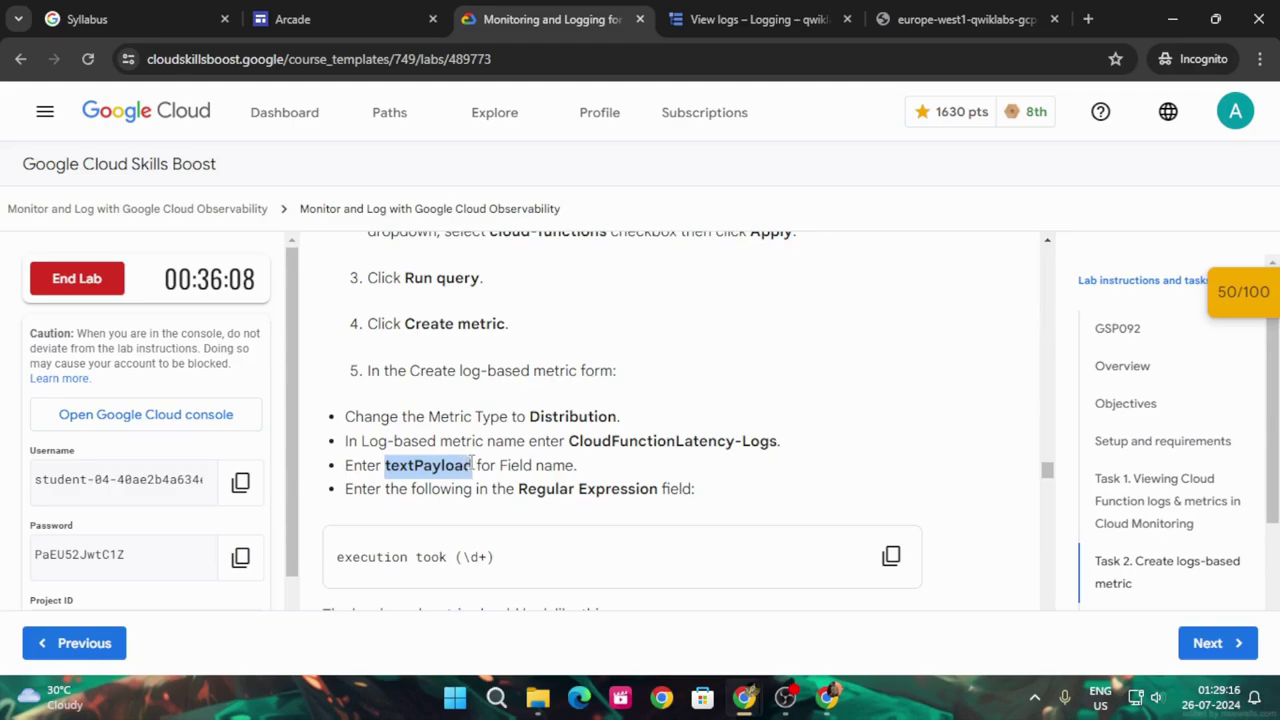
{"action": "left_click", "coordinate": [722, 17]}
{"action": "scroll", "coordinate": [817, 435], "scroll_direction": "down", "scroll_amount": 1}
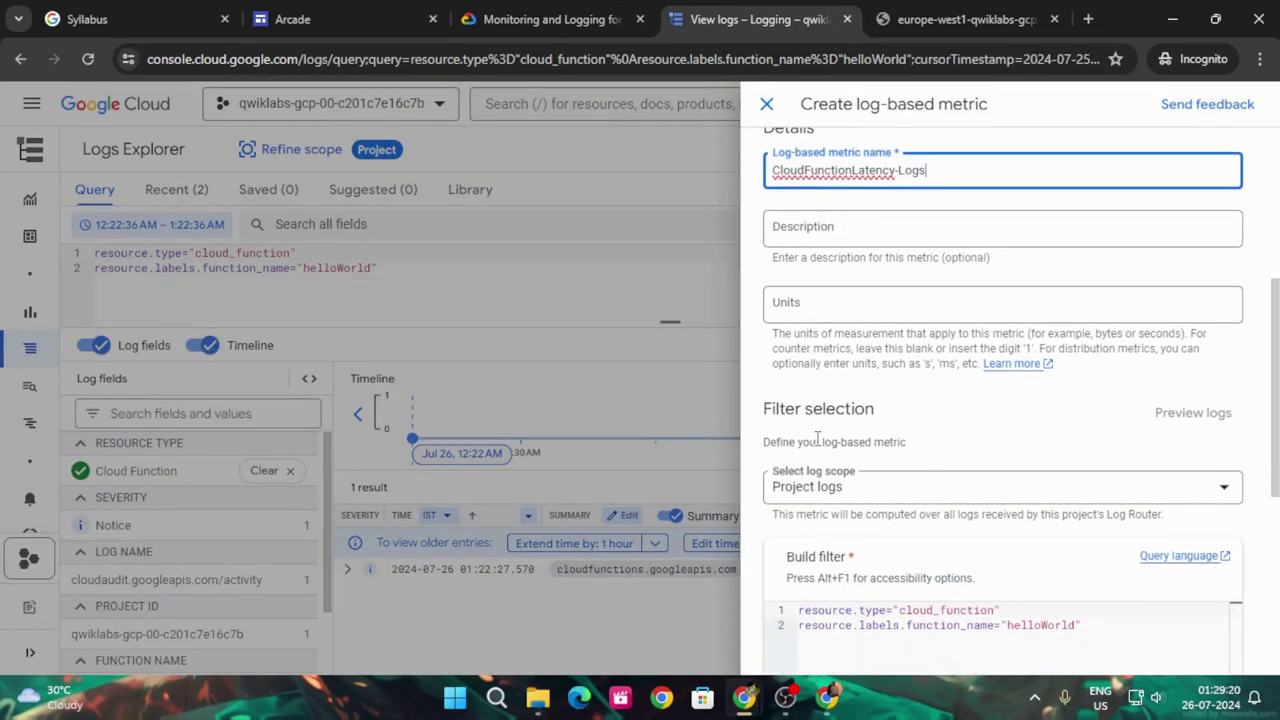
{"action": "scroll", "coordinate": [939, 425], "scroll_direction": "up", "scroll_amount": 1}
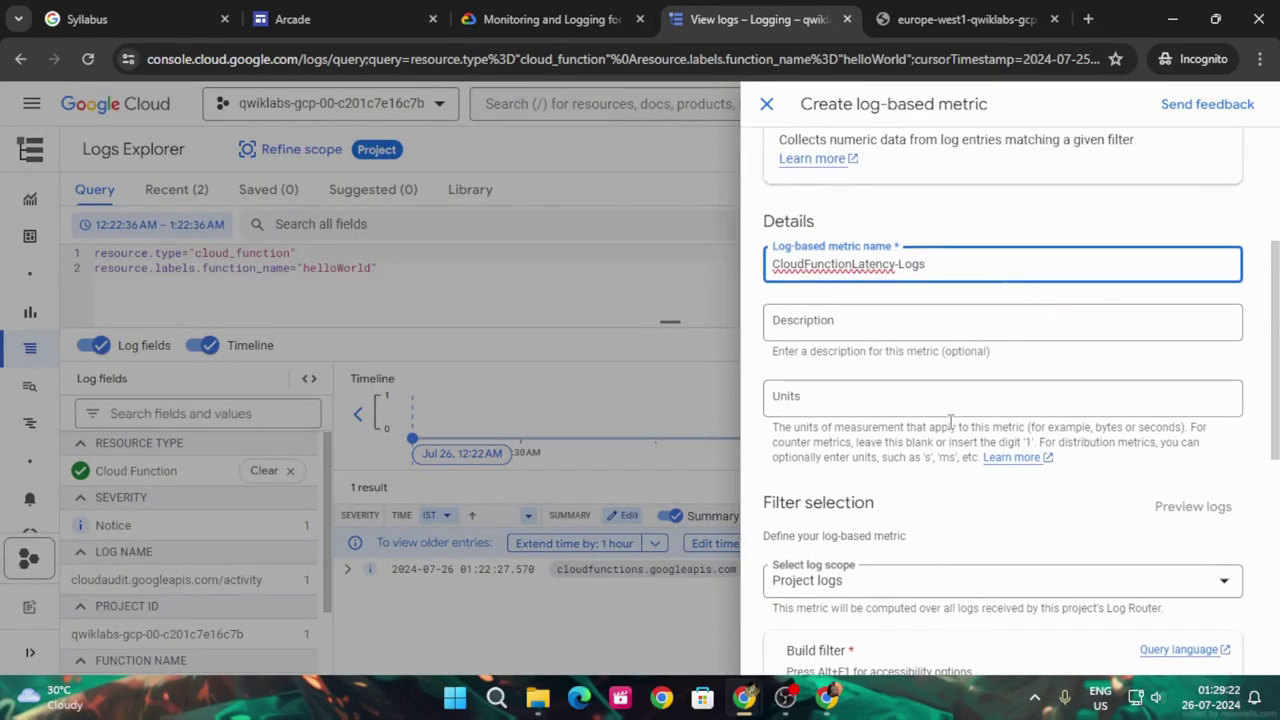
{"action": "scroll", "coordinate": [945, 423], "scroll_direction": "down", "scroll_amount": 3}
{"action": "scroll", "coordinate": [965, 531], "scroll_direction": "down", "scroll_amount": 3}
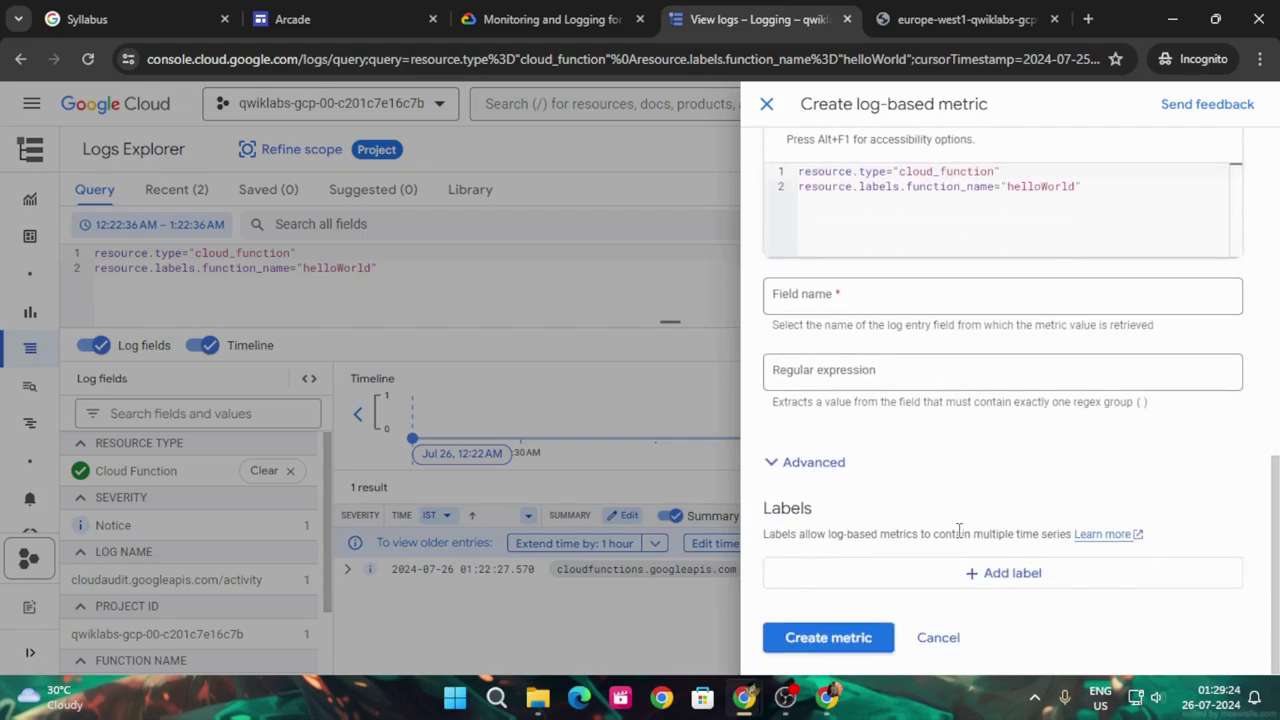
{"action": "scroll", "coordinate": [960, 538], "scroll_direction": "up", "scroll_amount": 1}
{"action": "scroll", "coordinate": [960, 538], "scroll_direction": "down", "scroll_amount": 1}
{"action": "scroll", "coordinate": [960, 538], "scroll_direction": "up", "scroll_amount": 4}
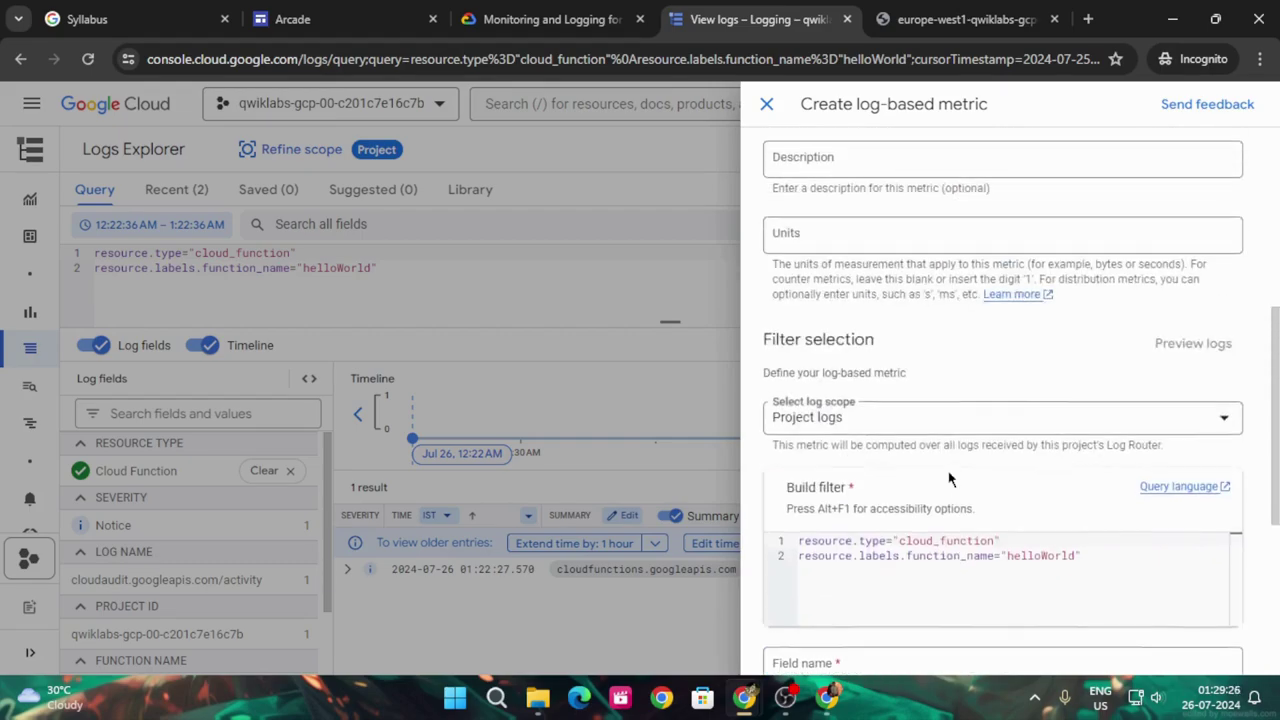
Check the lab's example metric form and set the metric's field name to textPayload
{"action": "left_click", "coordinate": [533, 10]}
{"action": "scroll", "coordinate": [546, 478], "scroll_direction": "down", "scroll_amount": 2}
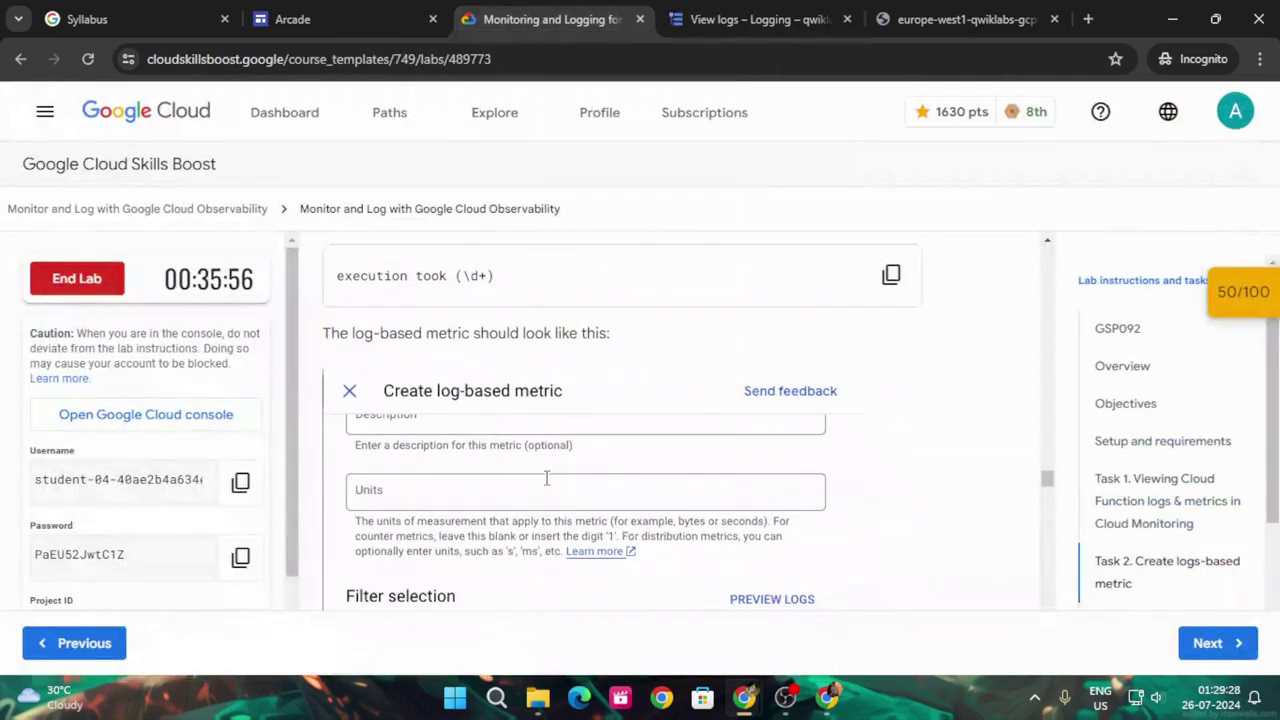
{"action": "scroll", "coordinate": [547, 479], "scroll_direction": "down", "scroll_amount": 5}
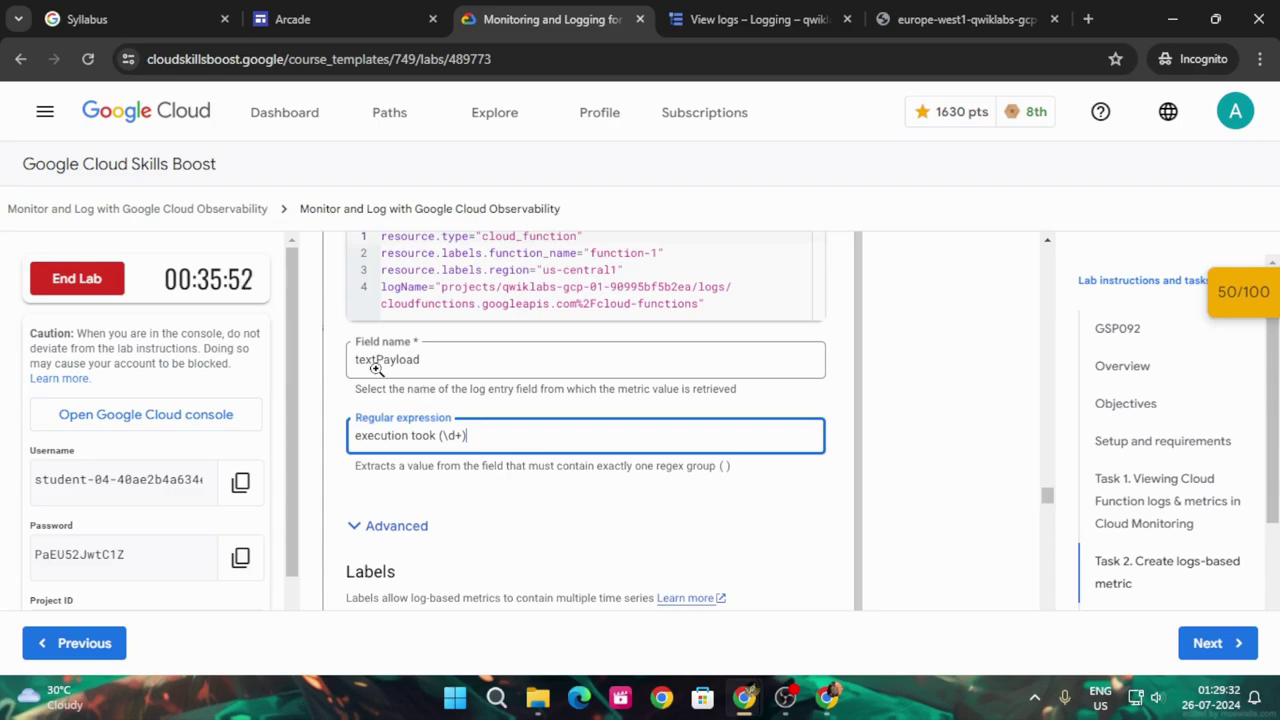
{"action": "left_click", "coordinate": [785, 10]}
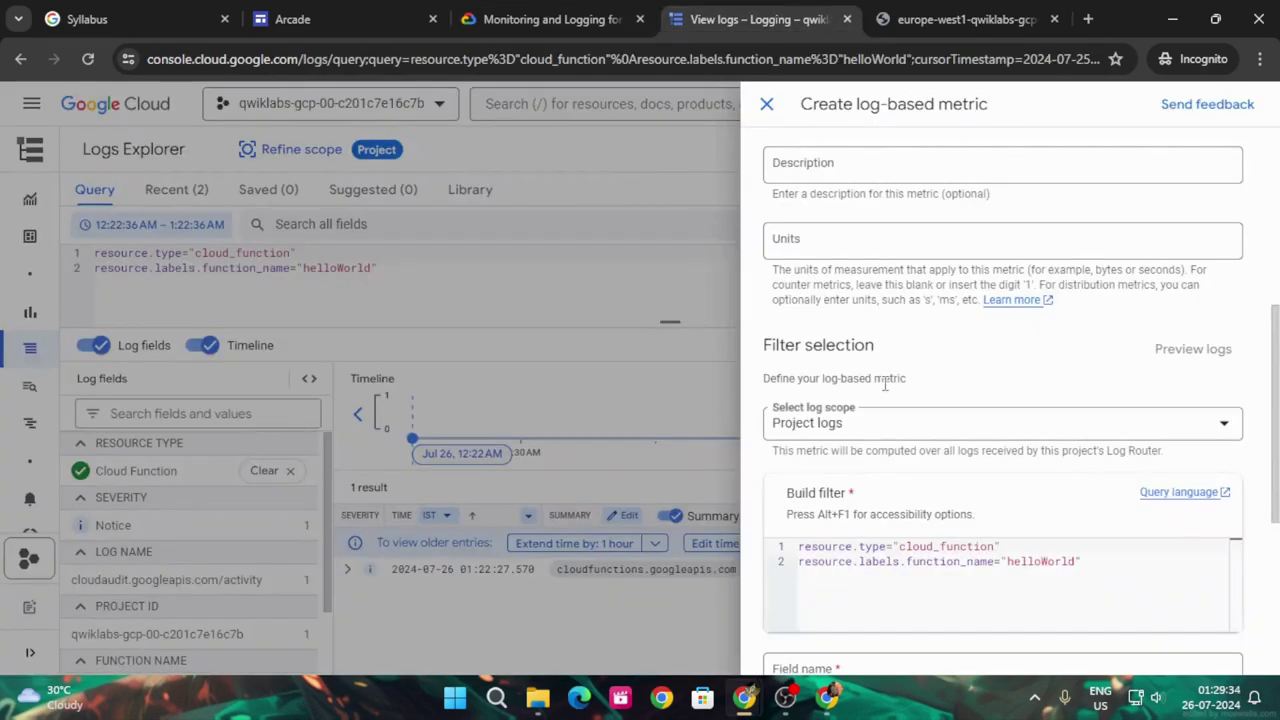
{"action": "scroll", "coordinate": [885, 383], "scroll_direction": "up", "scroll_amount": 3}
{"action": "scroll", "coordinate": [880, 410], "scroll_direction": "down", "scroll_amount": 6}
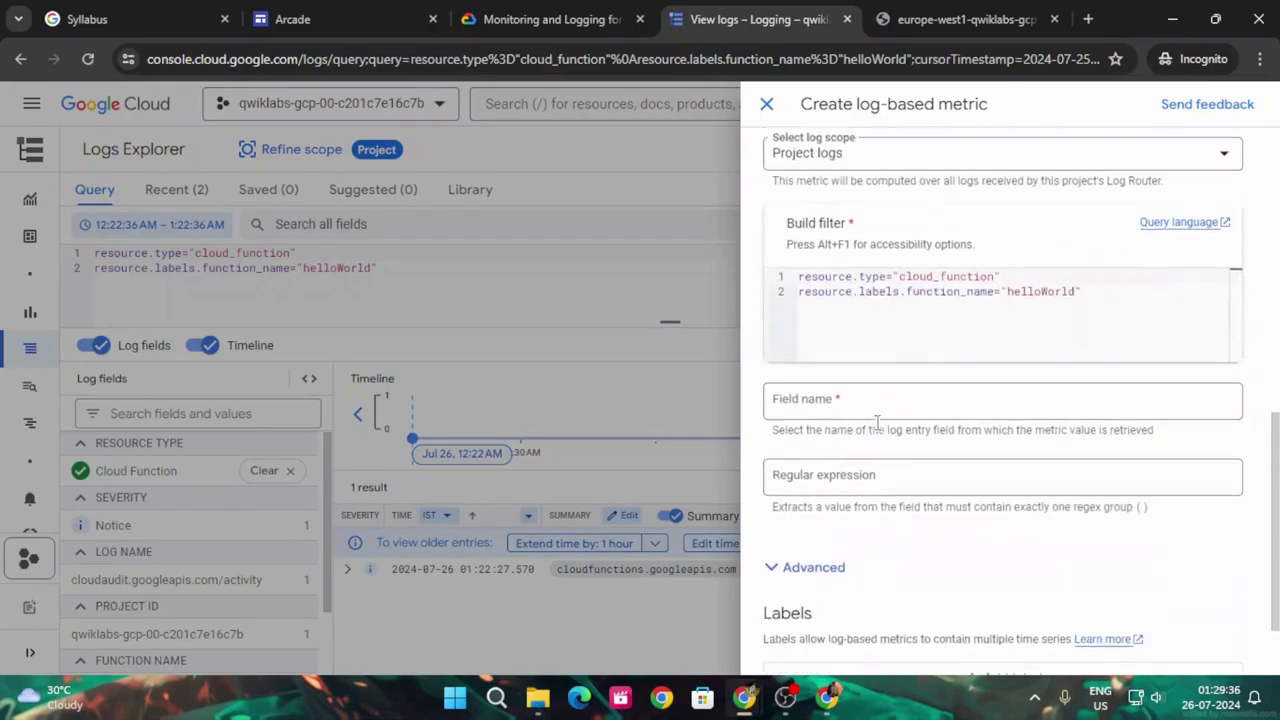
{"action": "left_click", "coordinate": [851, 385]}
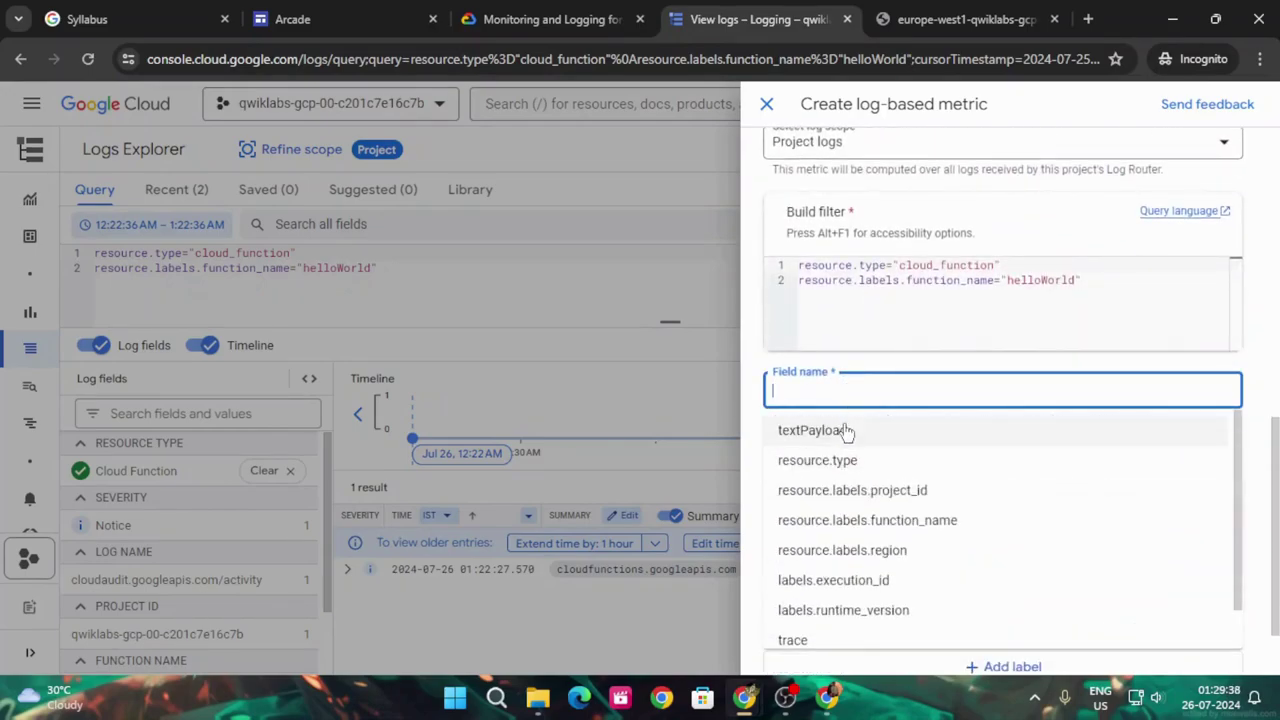
{"action": "left_click", "coordinate": [845, 430]}
Copy the lab's regular expression execution took (\d+) and enter it as the metric's regular expression
{"action": "left_click", "coordinate": [552, 19]}
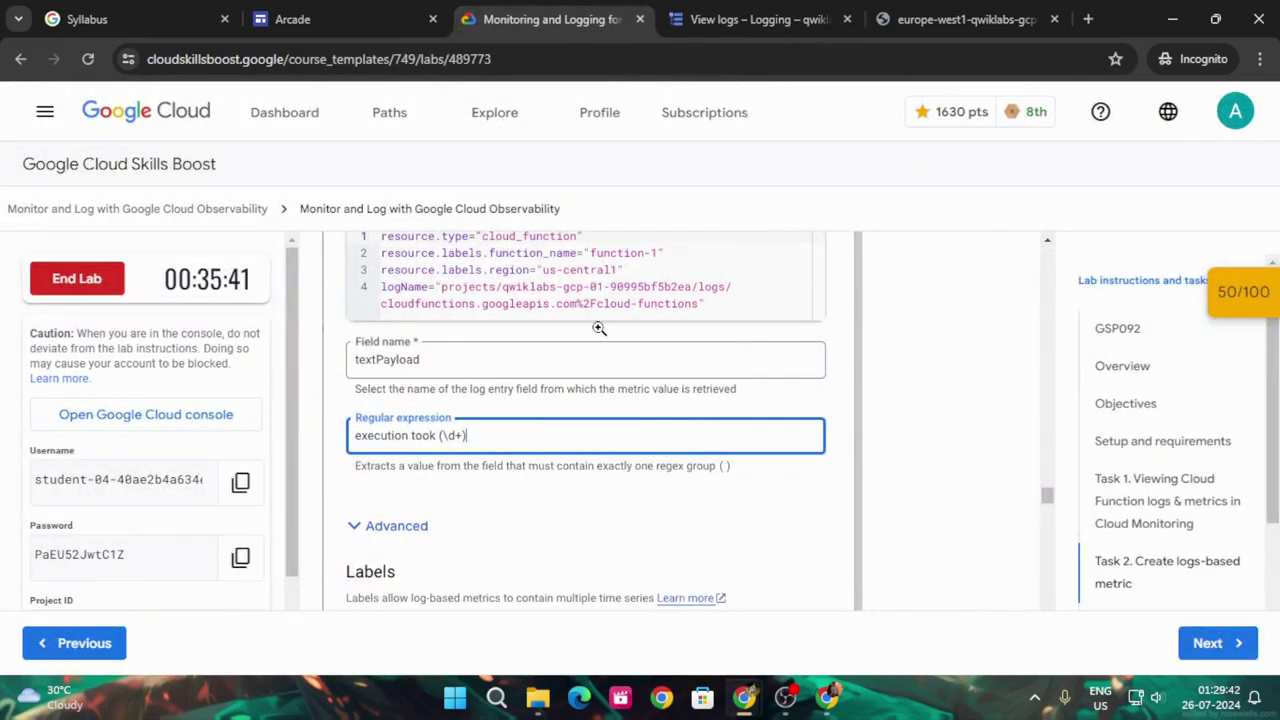
{"action": "left_click", "coordinate": [757, 19]}
{"action": "left_click", "coordinate": [867, 465]}
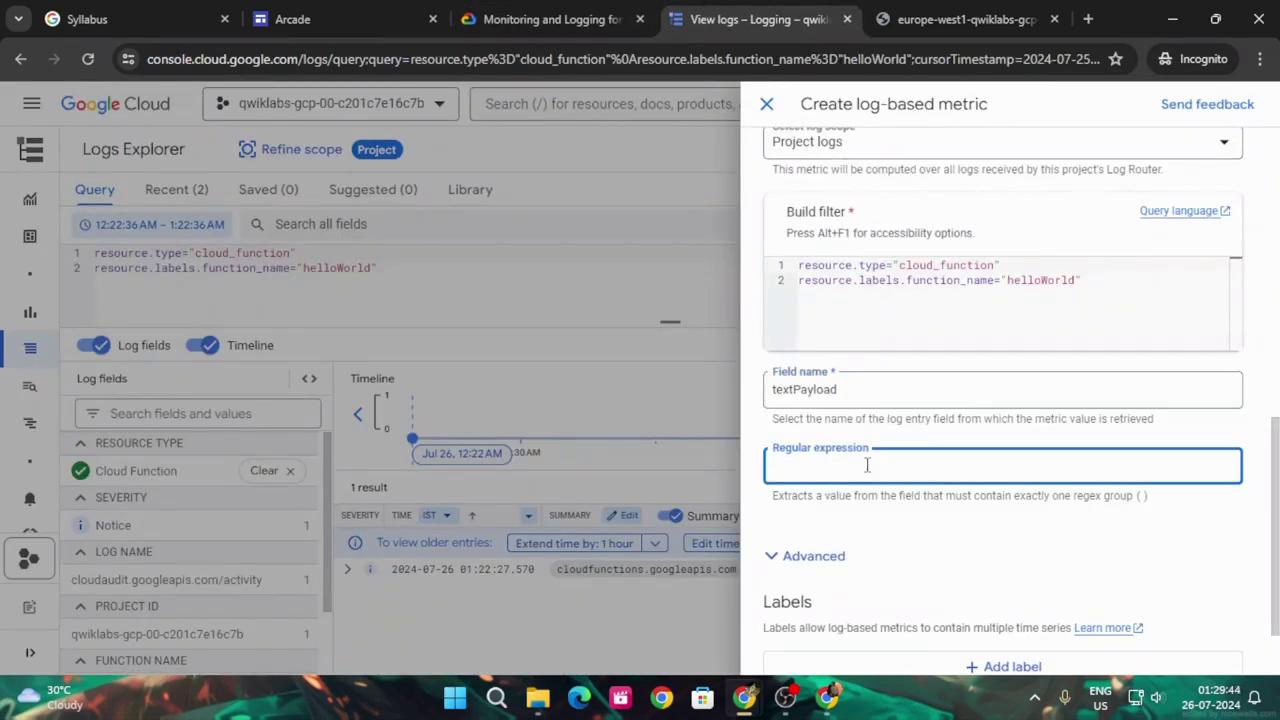
{"action": "left_click", "coordinate": [552, 19]}
{"action": "scroll", "coordinate": [480, 370], "scroll_direction": "up", "scroll_amount": 10}
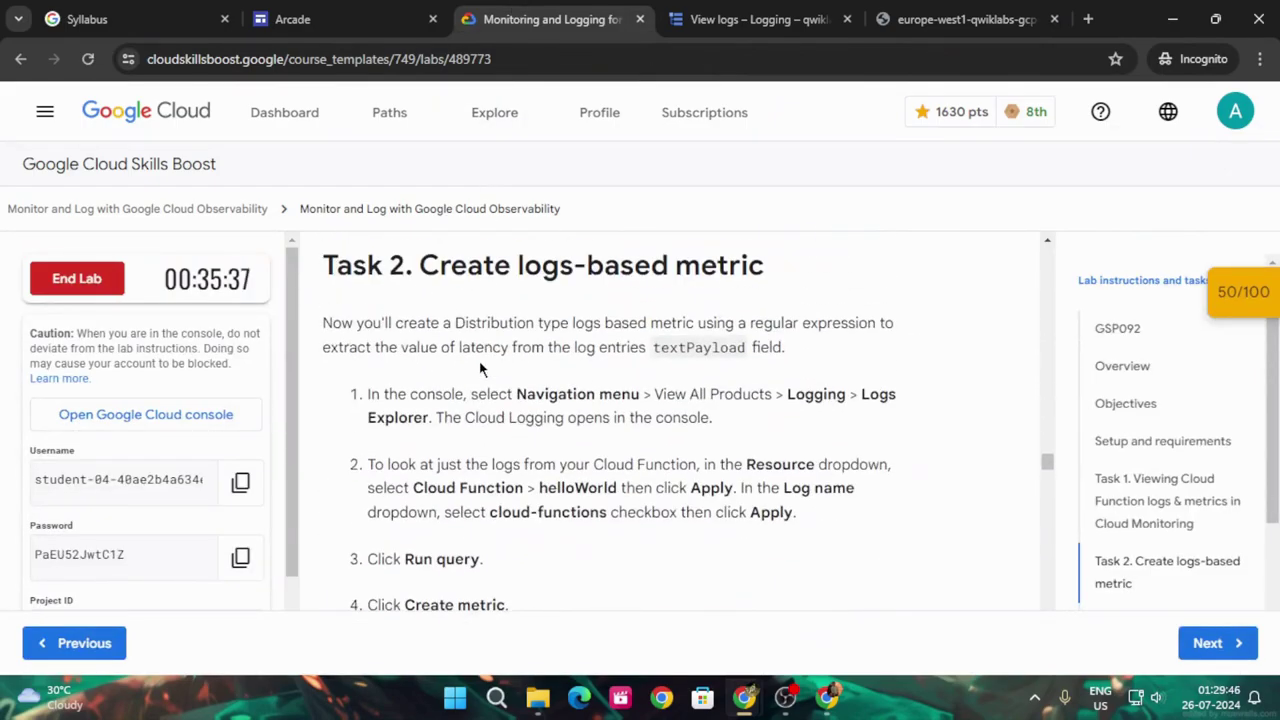
{"action": "scroll", "coordinate": [480, 370], "scroll_direction": "down", "scroll_amount": 3}
{"action": "scroll", "coordinate": [600, 460], "scroll_direction": "down", "scroll_amount": 1}
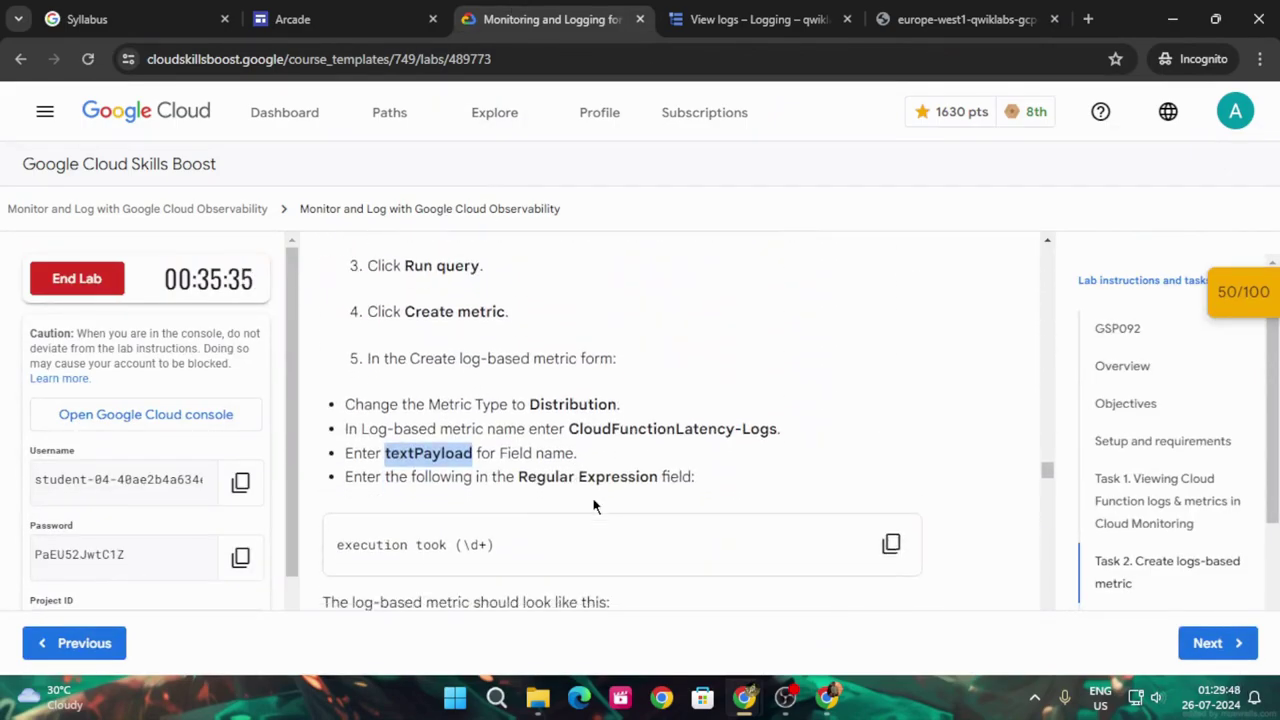
{"action": "left_click", "coordinate": [890, 462]}
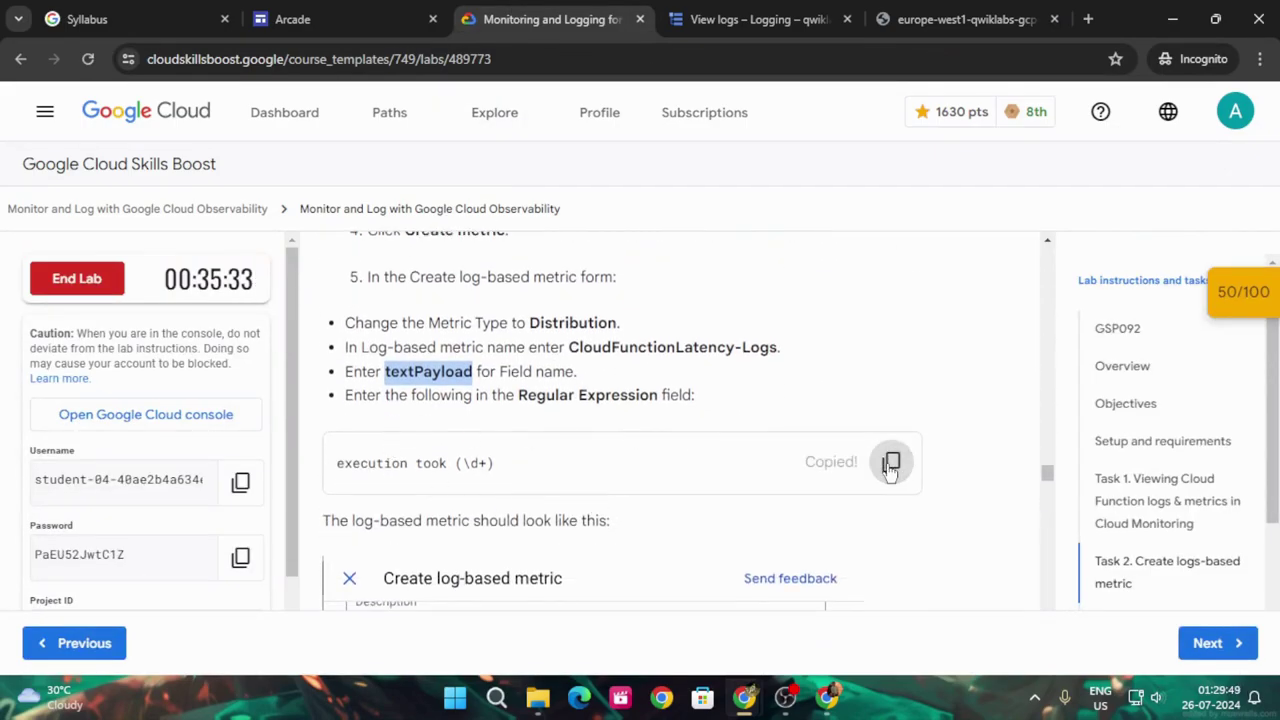
{"action": "left_click", "coordinate": [766, 18]}
{"action": "key", "text": "ctrl+v"}
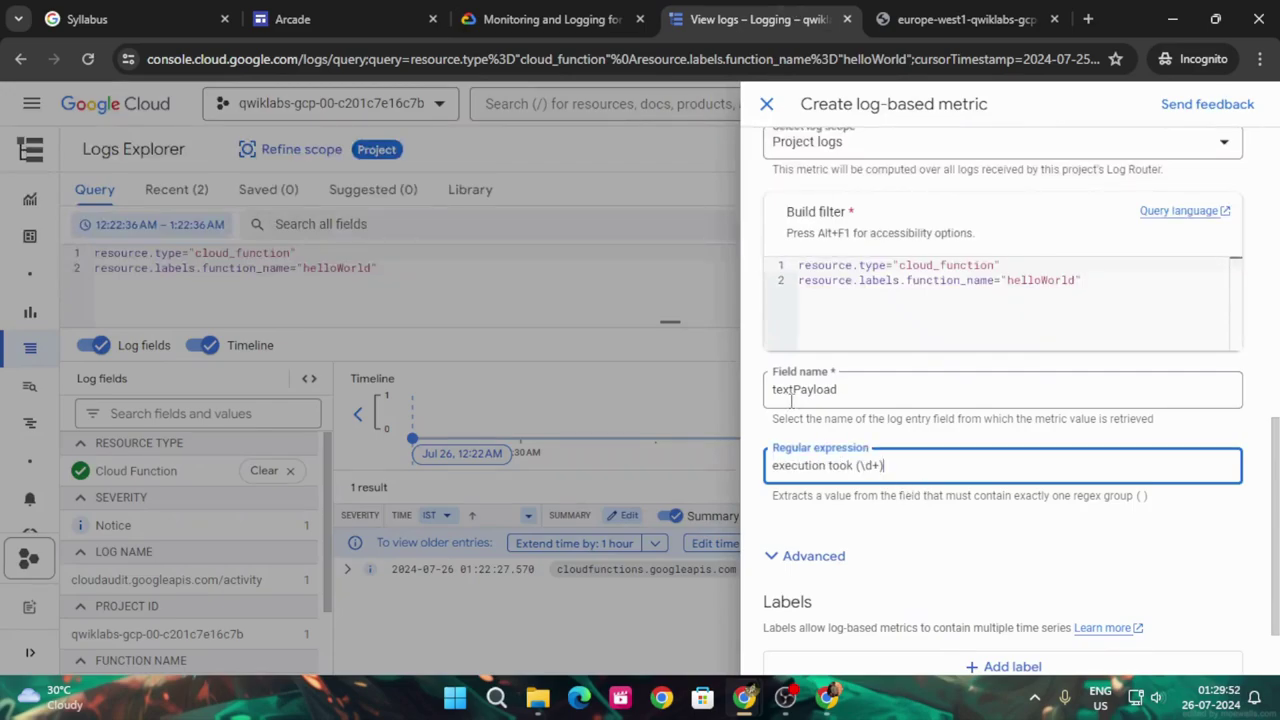
Compare the rest of the metric form with the lab's example and create the log-based metric
{"action": "left_click", "coordinate": [555, 18]}
{"action": "scroll", "coordinate": [532, 451], "scroll_direction": "down", "scroll_amount": 5}
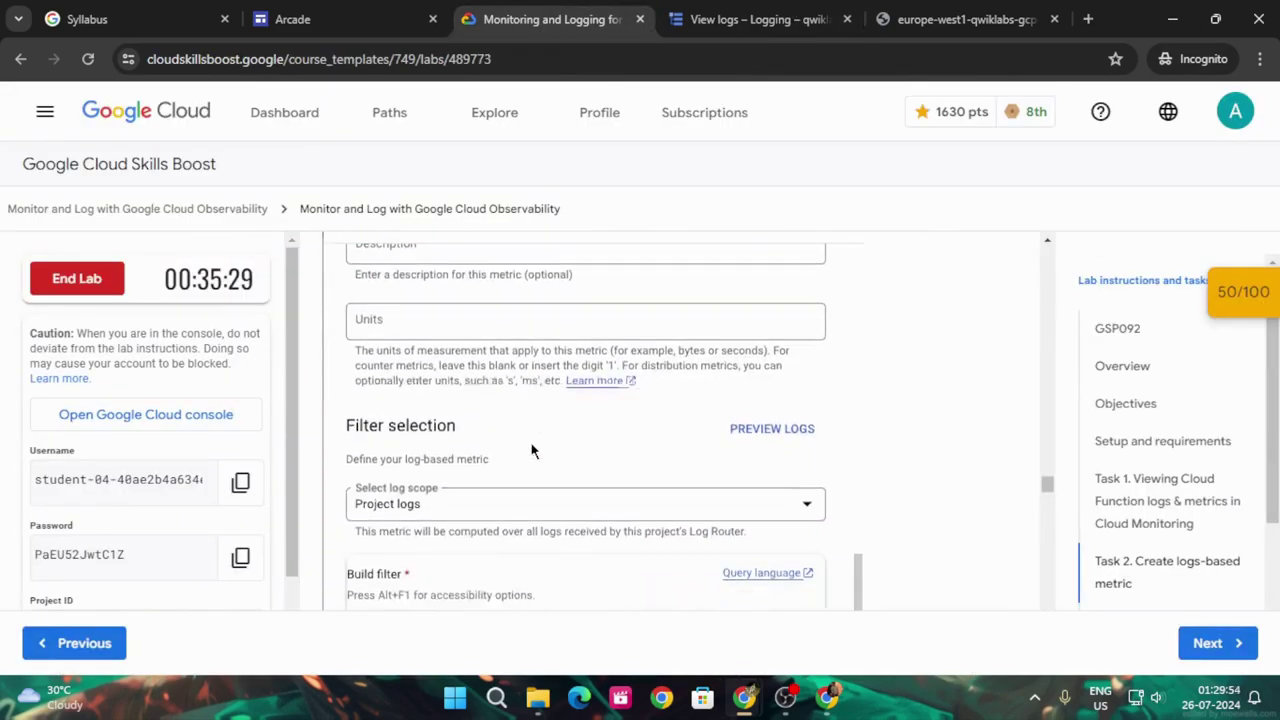
{"action": "left_click", "coordinate": [795, 18]}
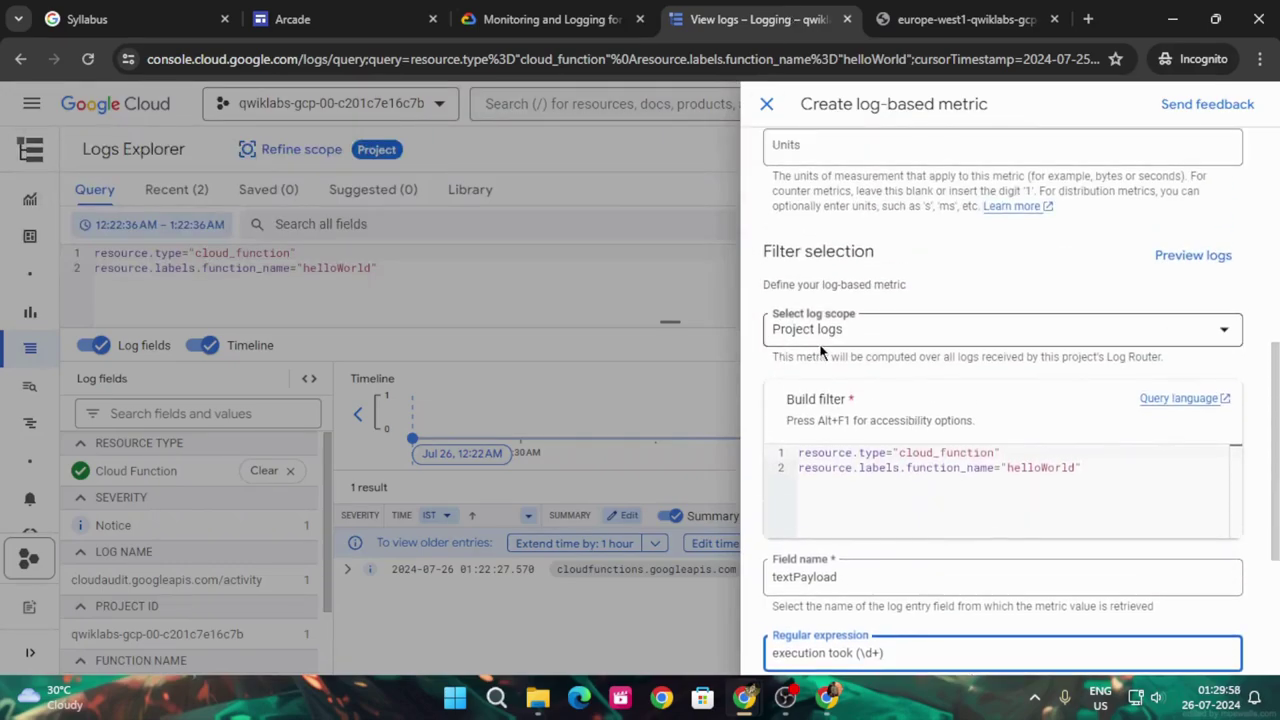
{"action": "scroll", "coordinate": [825, 430], "scroll_direction": "down", "scroll_amount": 2}
{"action": "scroll", "coordinate": [830, 519], "scroll_direction": "down", "scroll_amount": 1}
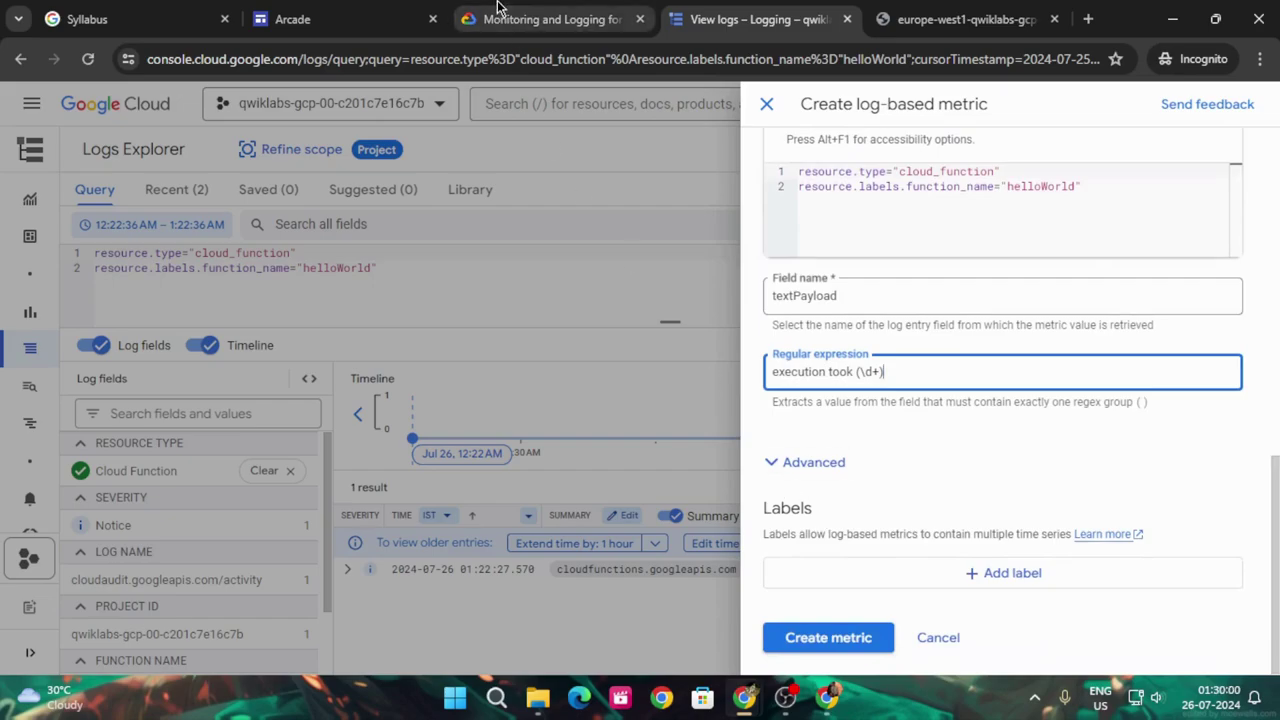
{"action": "left_click", "coordinate": [550, 19]}
{"action": "scroll", "coordinate": [500, 430], "scroll_direction": "down", "scroll_amount": 6}
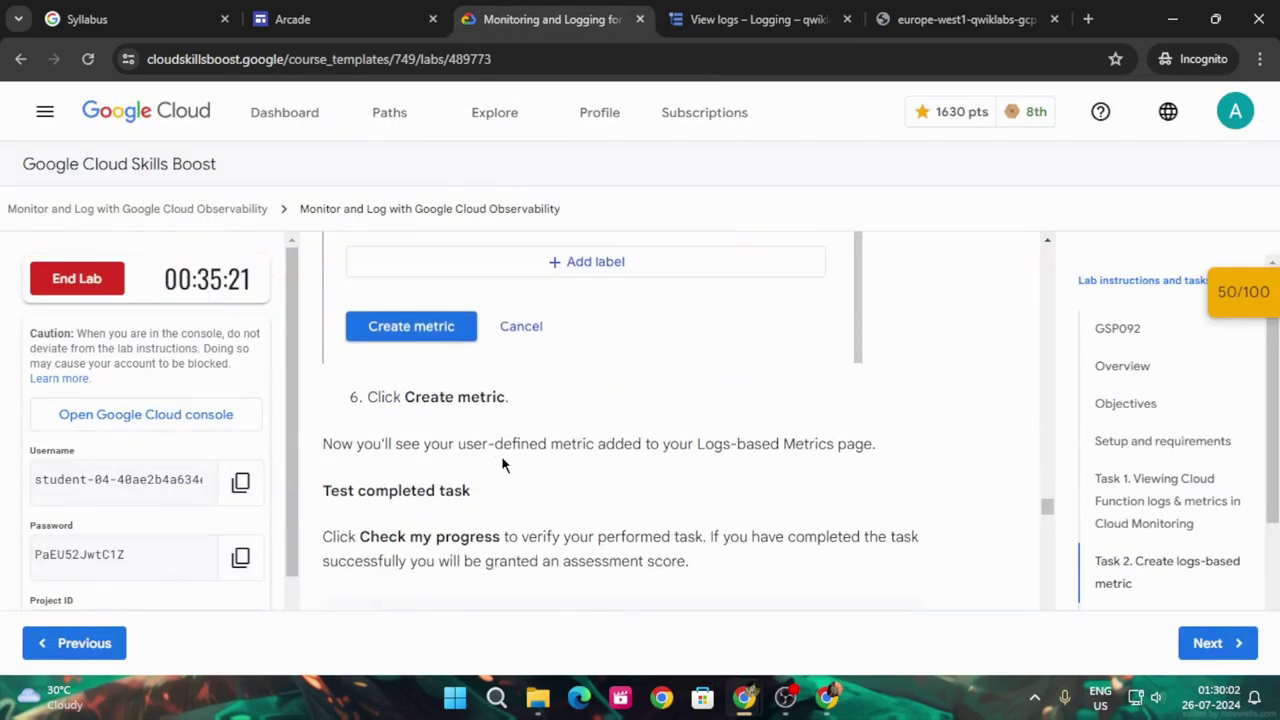
{"action": "scroll", "coordinate": [503, 460], "scroll_direction": "down", "scroll_amount": 1}
{"action": "left_click", "coordinate": [812, 12]}
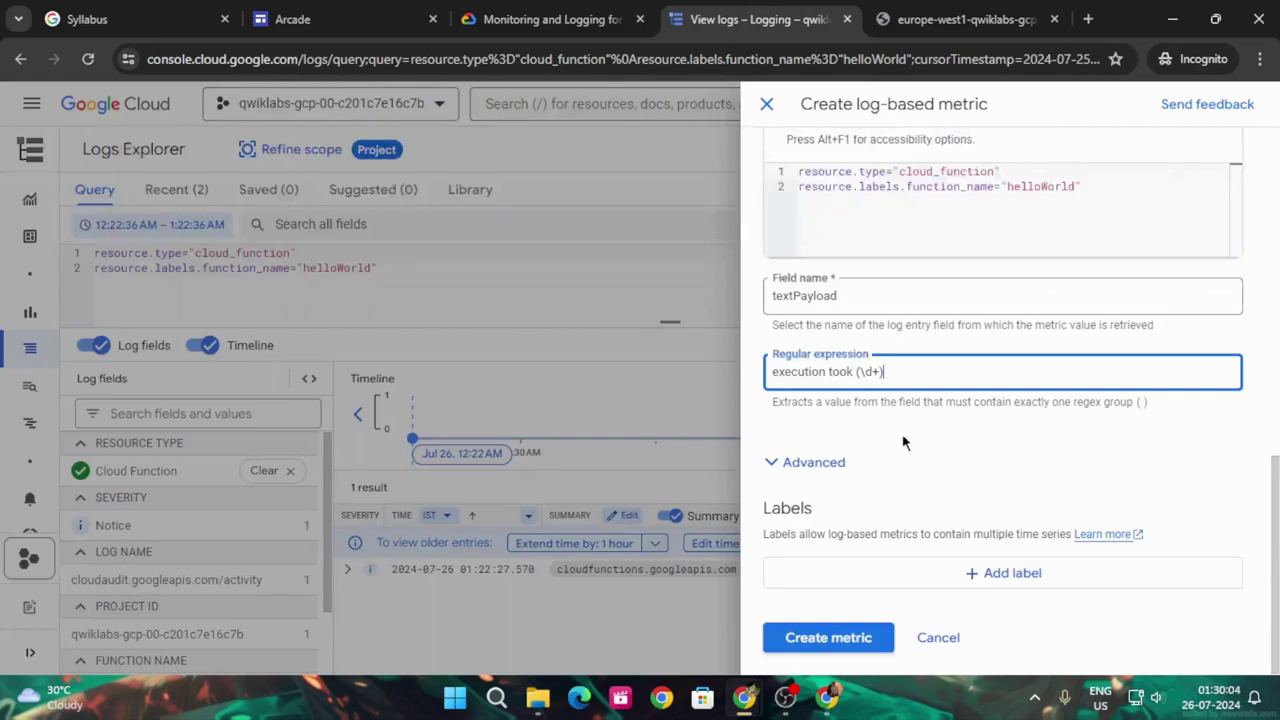
{"action": "left_click", "coordinate": [871, 641]}
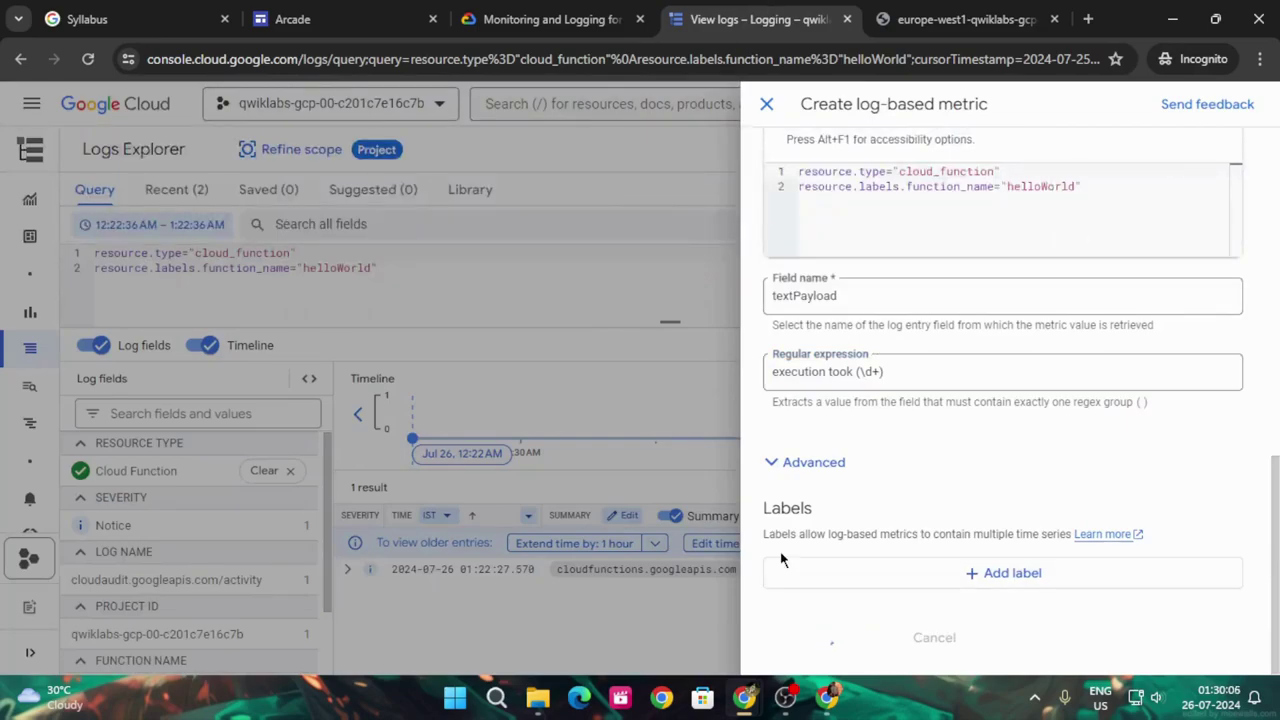
Return to the lab and check progress for the Create logs-based metric task, including in the Checkpoints overview
{"action": "left_click", "coordinate": [586, 14]}
{"action": "scroll", "coordinate": [497, 470], "scroll_direction": "down", "scroll_amount": 1}
{"action": "left_click", "coordinate": [497, 470]}
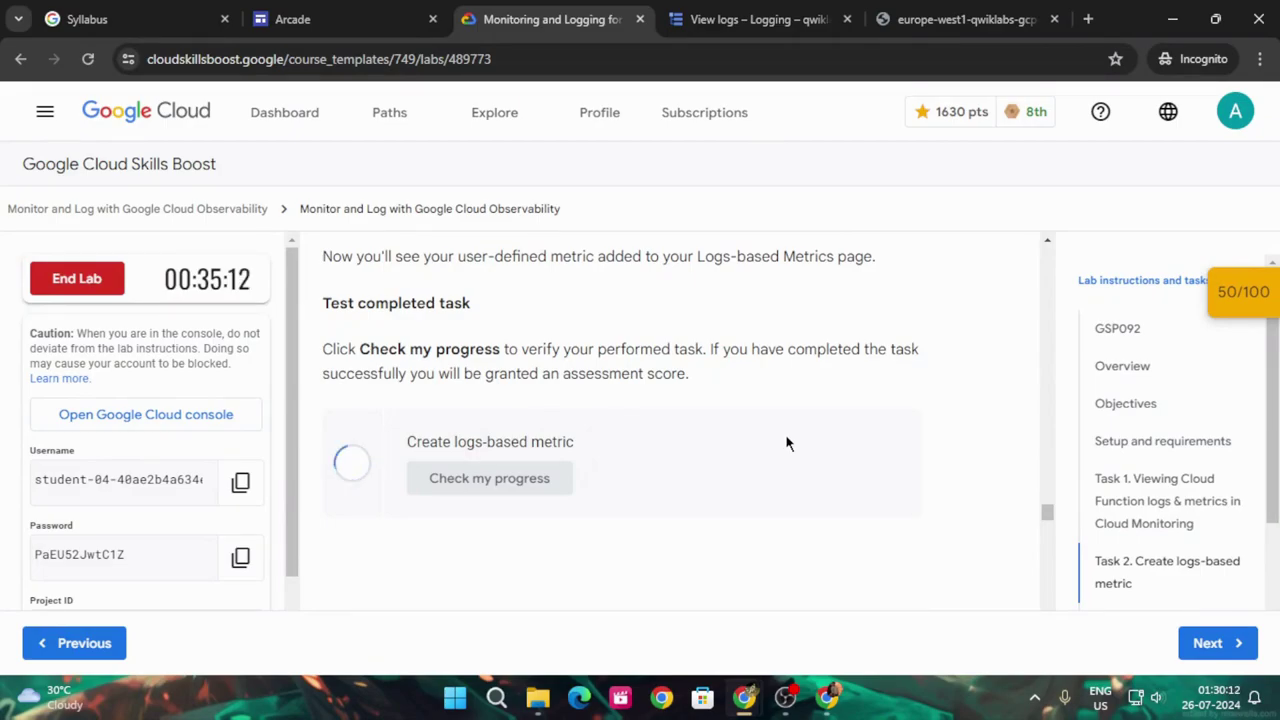
{"action": "left_click", "coordinate": [1216, 305]}
{"action": "left_click", "coordinate": [1129, 423]}
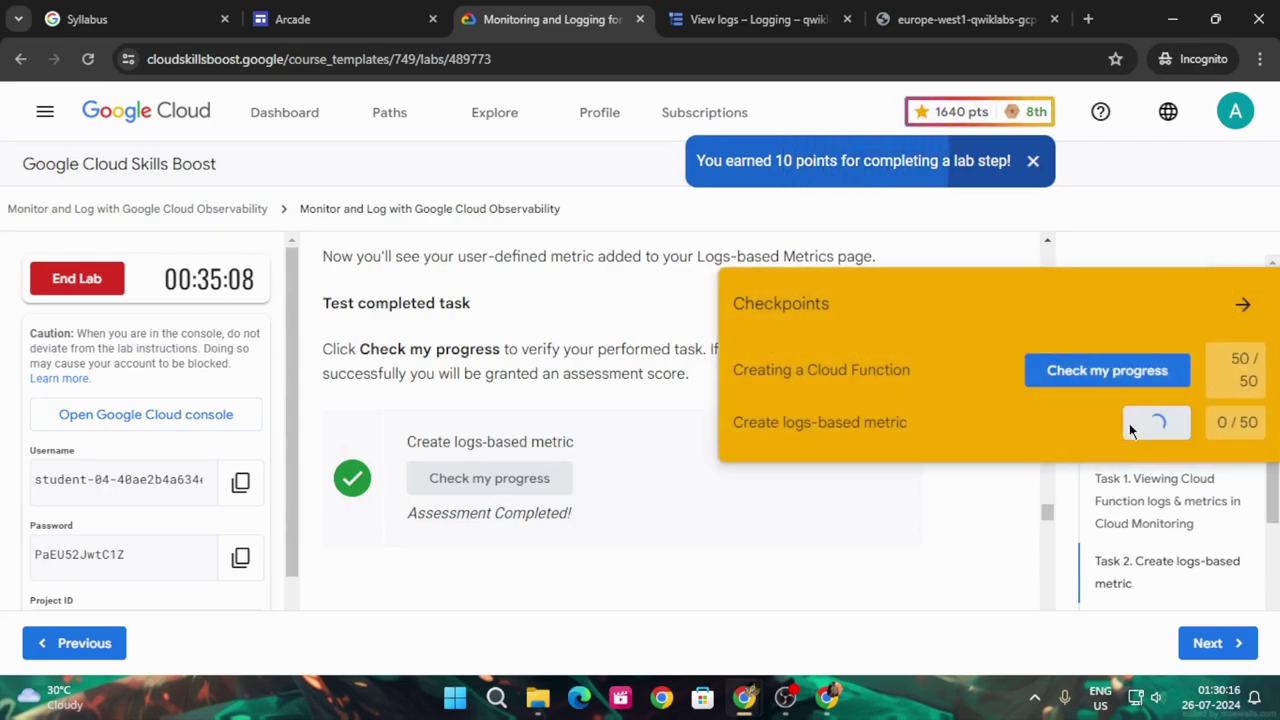
{"action": "left_click", "coordinate": [1242, 304]}
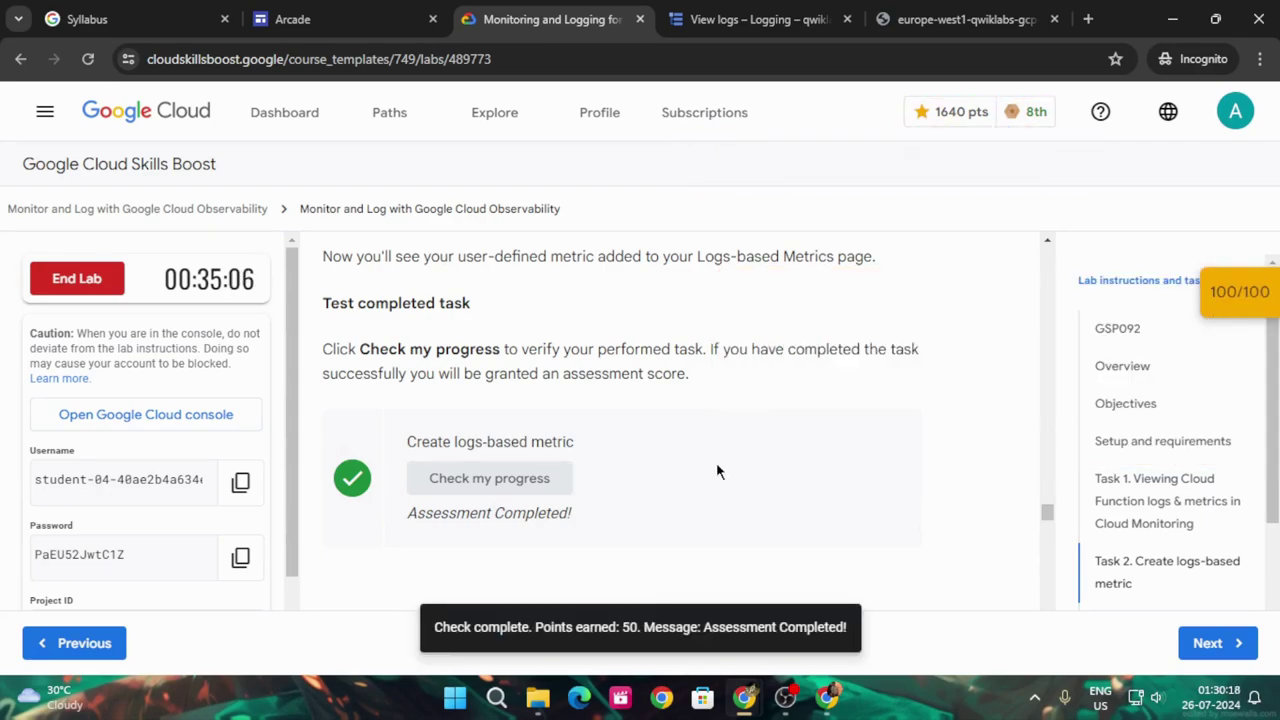
End the lab and confirm ending it
{"action": "scroll", "coordinate": [401, 423], "scroll_direction": "up", "scroll_amount": 2}
{"action": "left_click", "coordinate": [90, 281]}
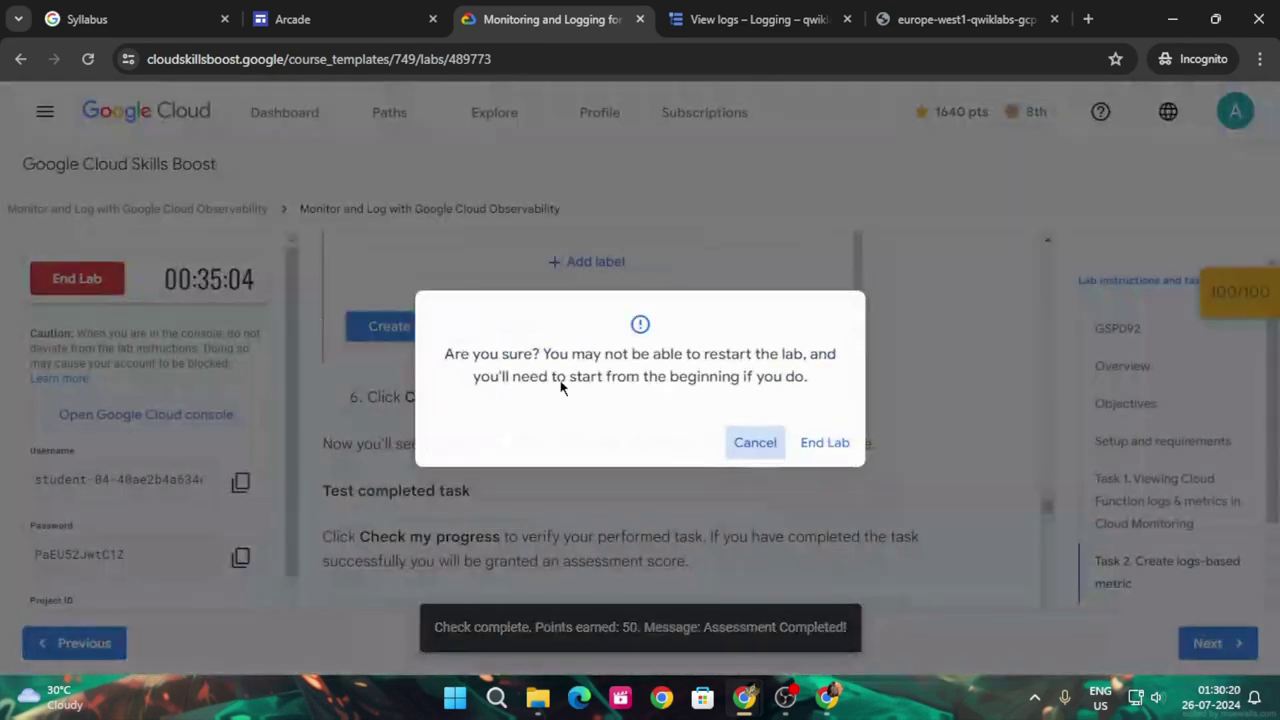
{"action": "left_click", "coordinate": [840, 443]}
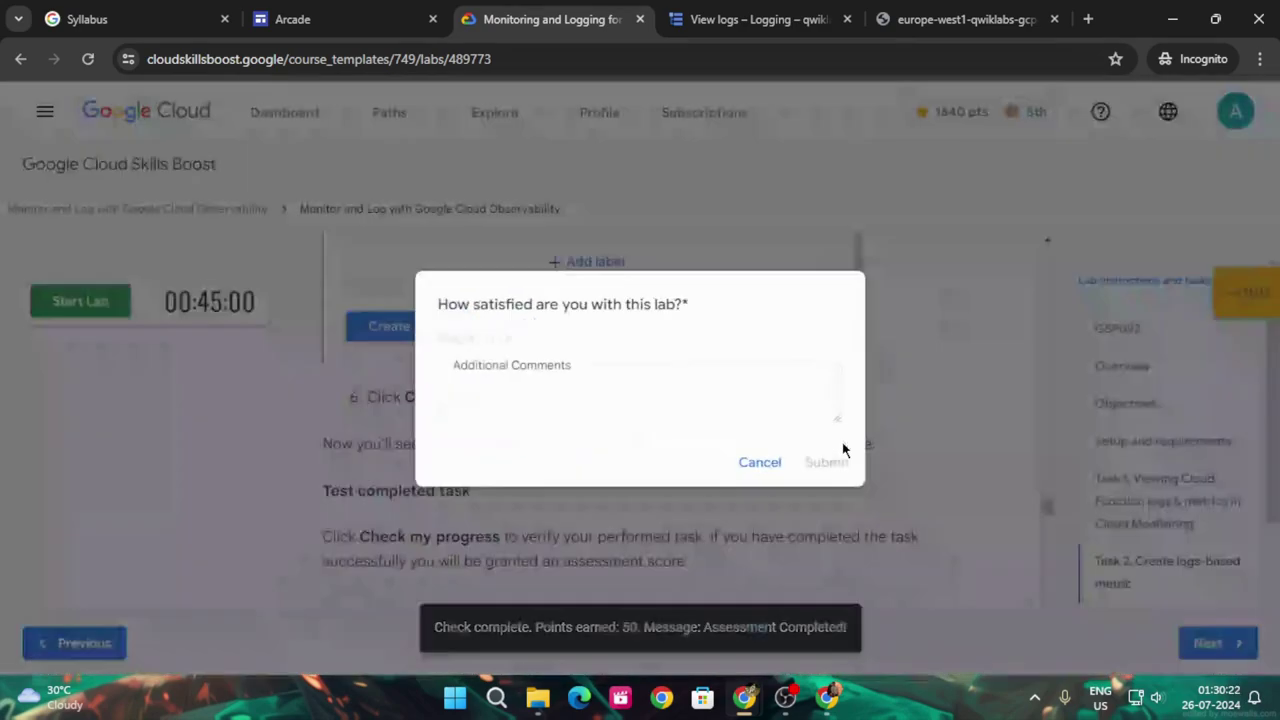